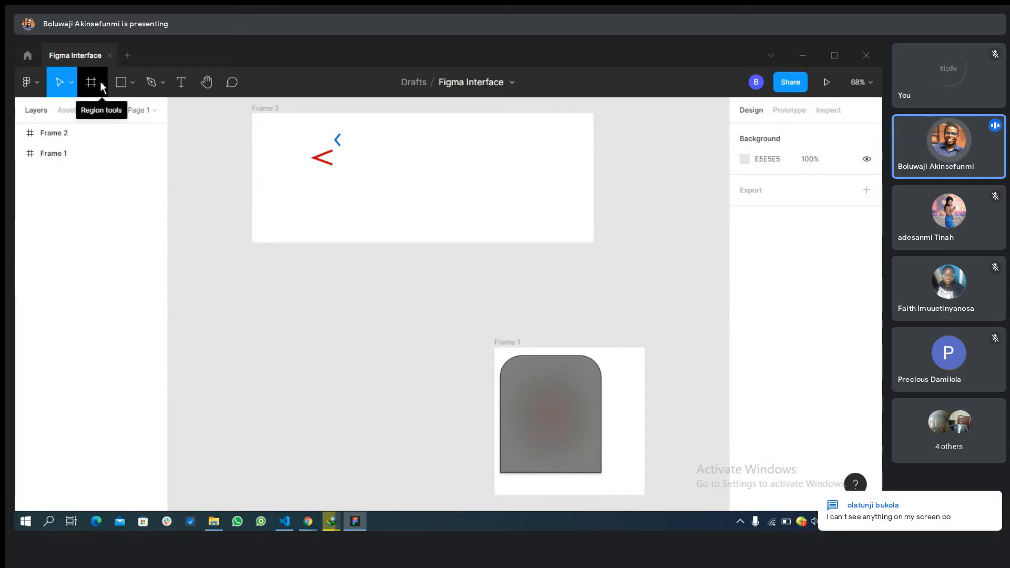
Delete Frame 1 and Frame 2 from the page and collapse the Presentation group of frame presets
click(100, 81)
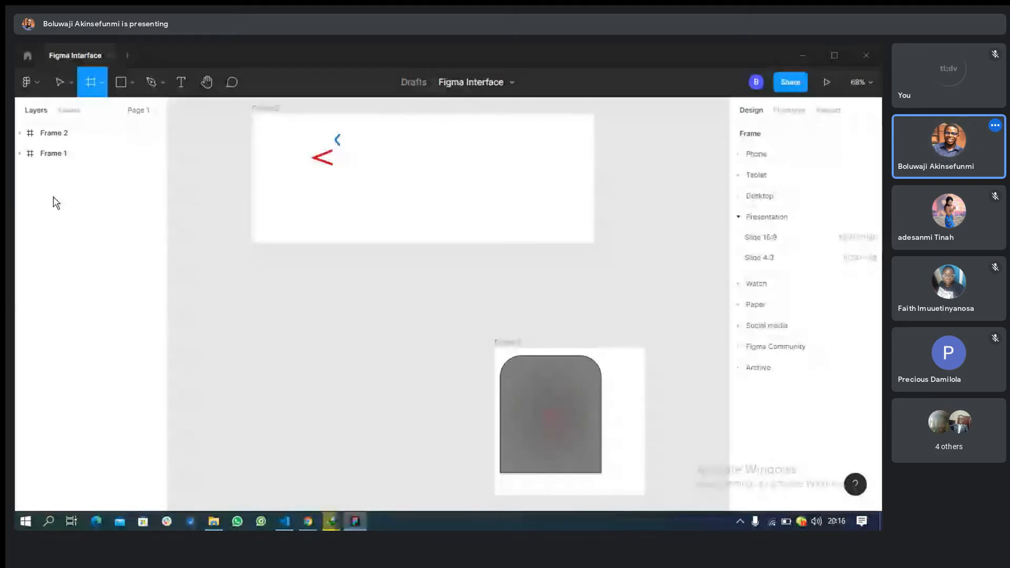
click(83, 154)
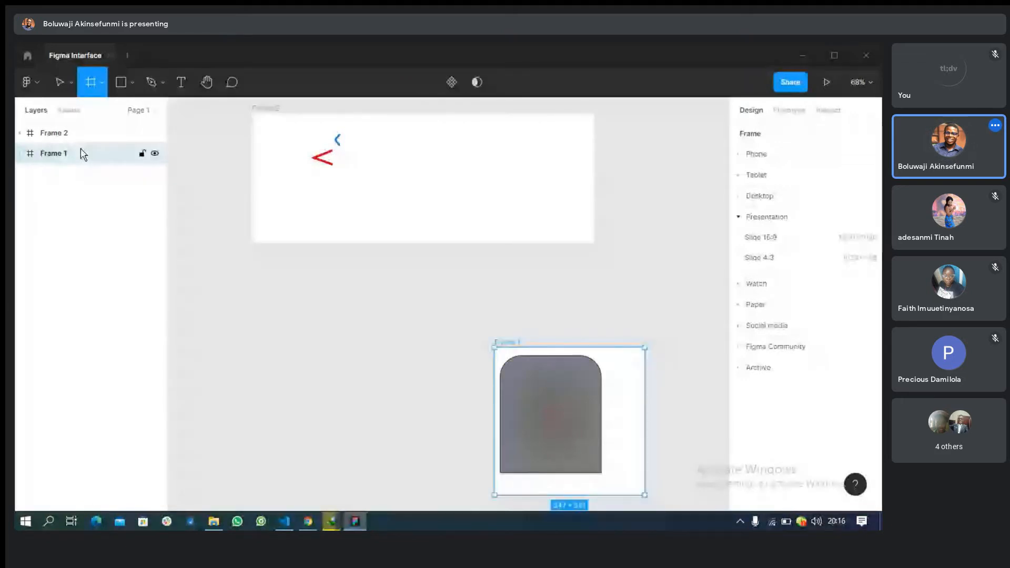
key(Delete)
click(59, 136)
key(Delete)
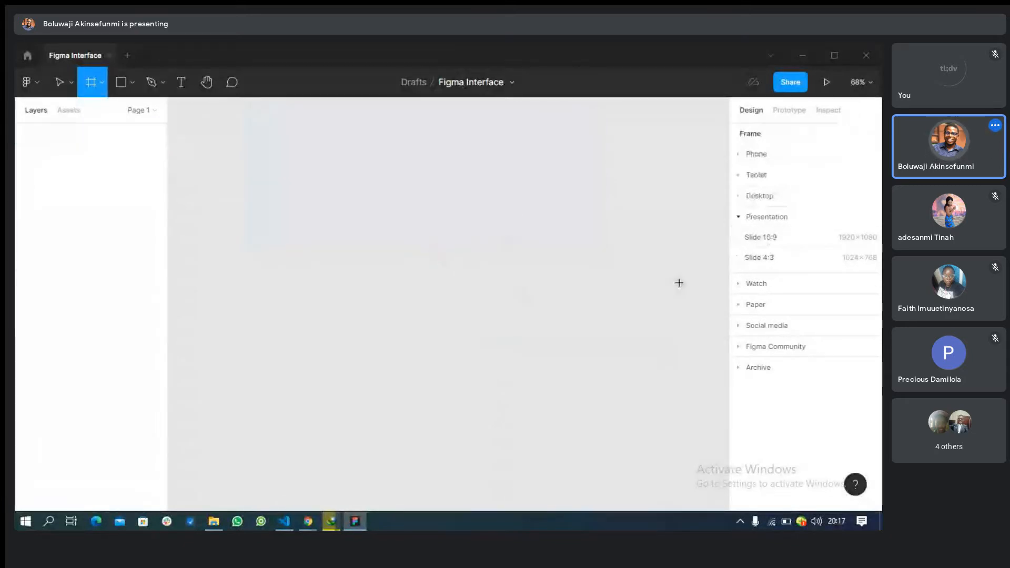
click(738, 219)
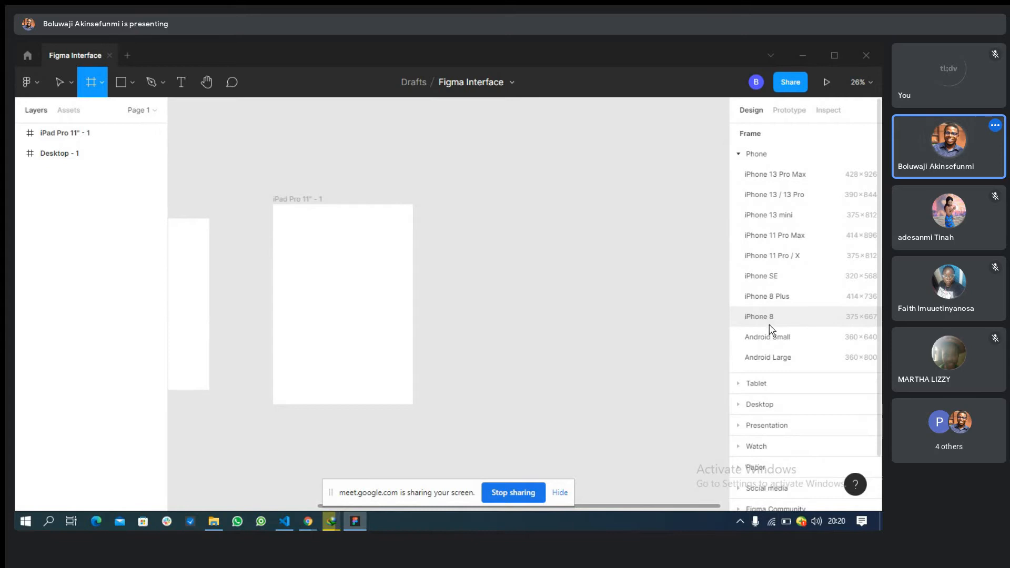
Add an iPhone 13 Pro Max frame and move it away from the iPad Pro 11" frame to about X 2054
click(775, 179)
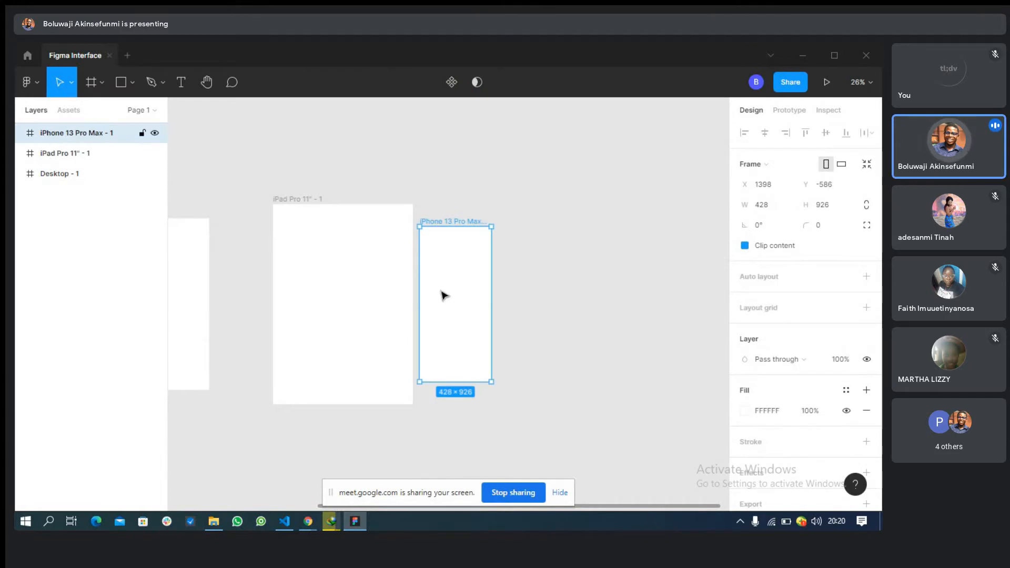
drag(441, 292, 552, 295)
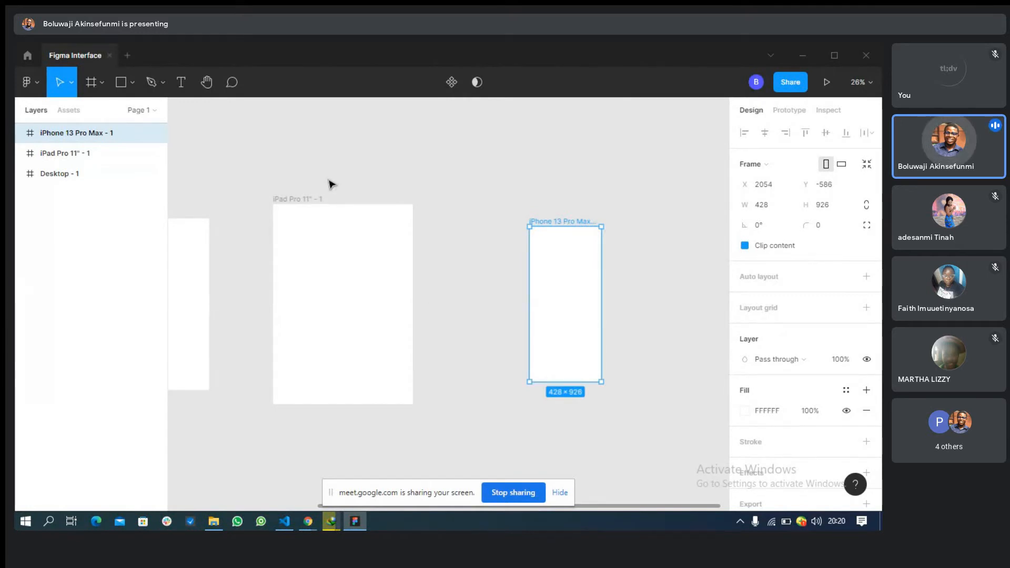
Examine the desktop, iPad Pro 11" and iPhone 13 Pro Max frames on the canvas, selecting each to check its size
scroll(333, 184, left, 5)
scroll(331, 183, left, 4)
scroll(332, 183, right, 4)
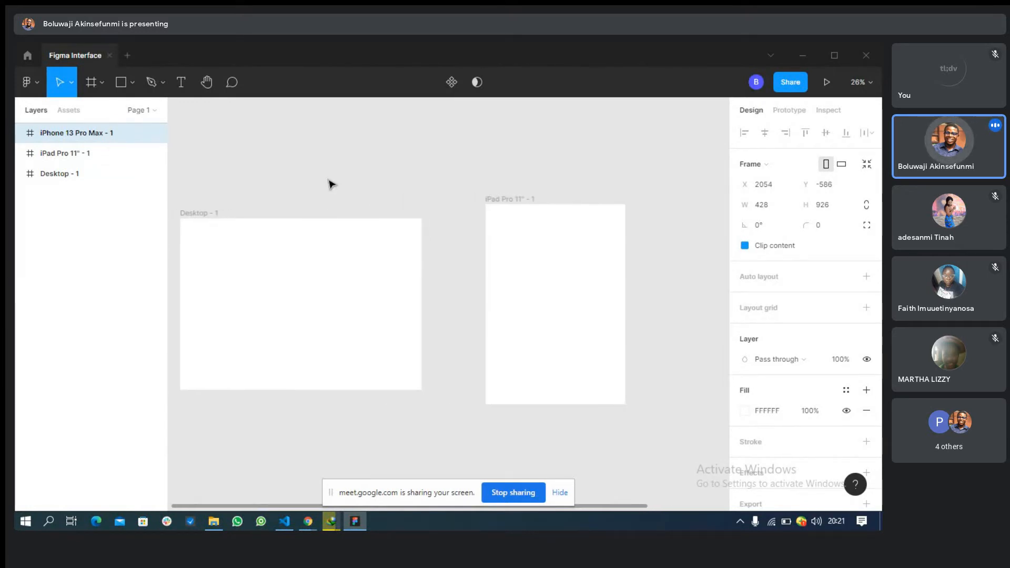
scroll(289, 175, left, 3)
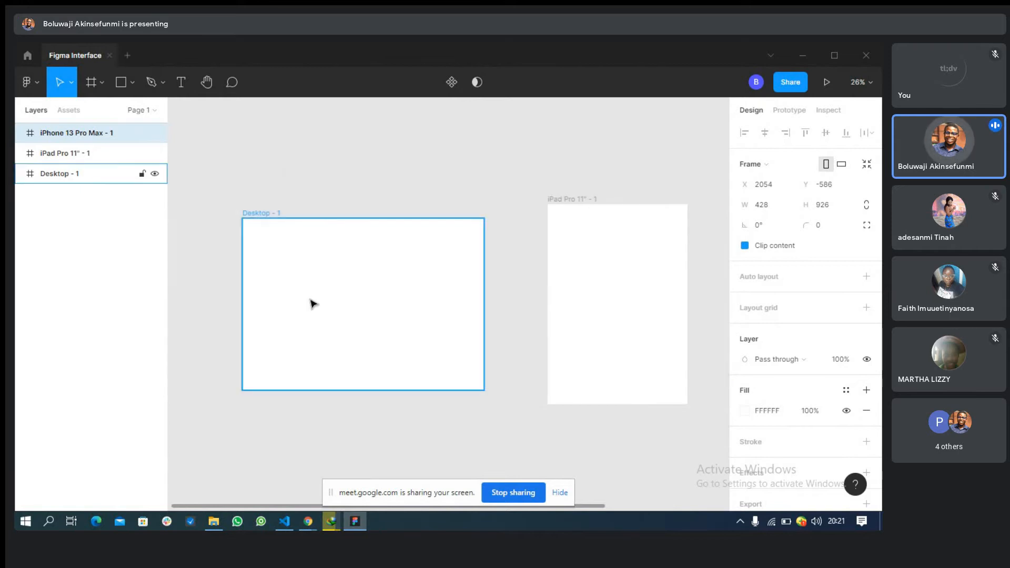
click(328, 300)
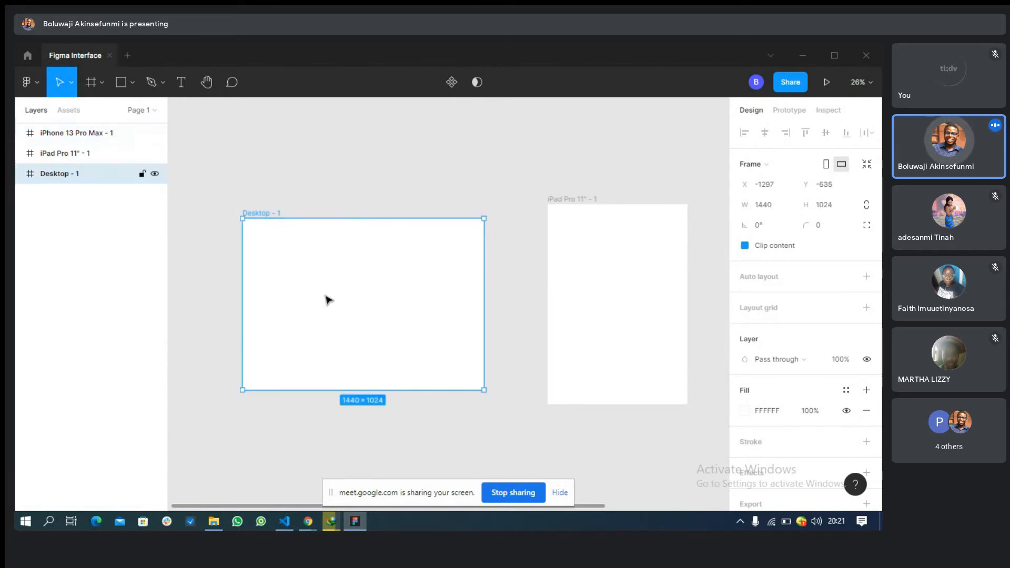
click(596, 284)
scroll(388, 179, right, 6)
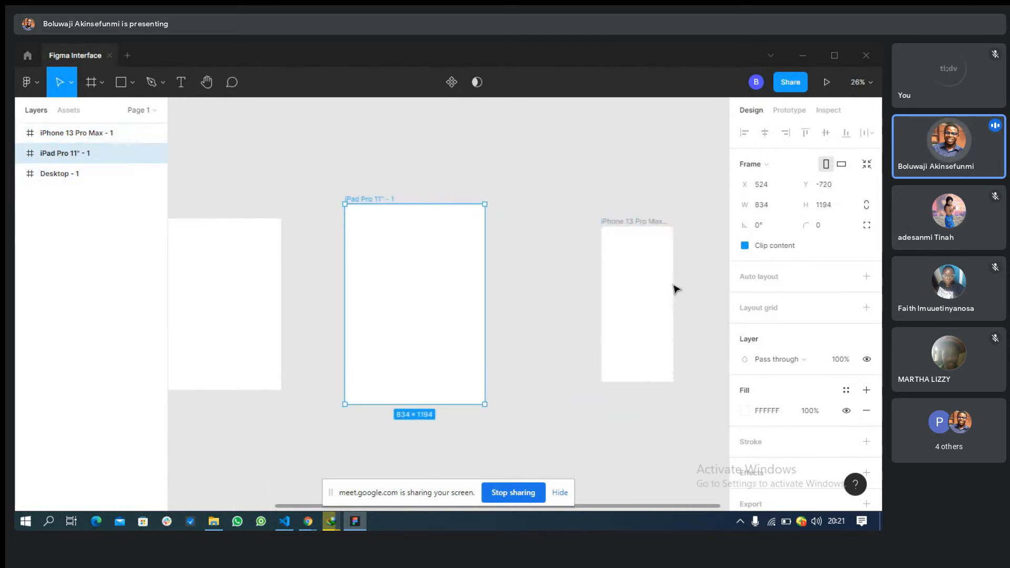
click(637, 289)
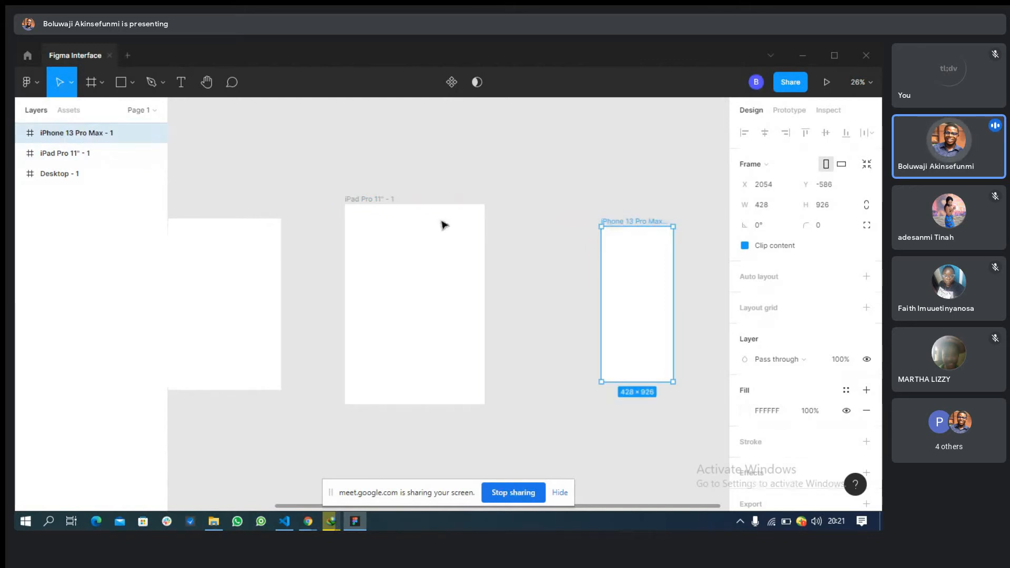
Rename the Desktop - 1 frame as Desktop Screen
scroll(609, 199, left, 5)
scroll(608, 199, left, 1)
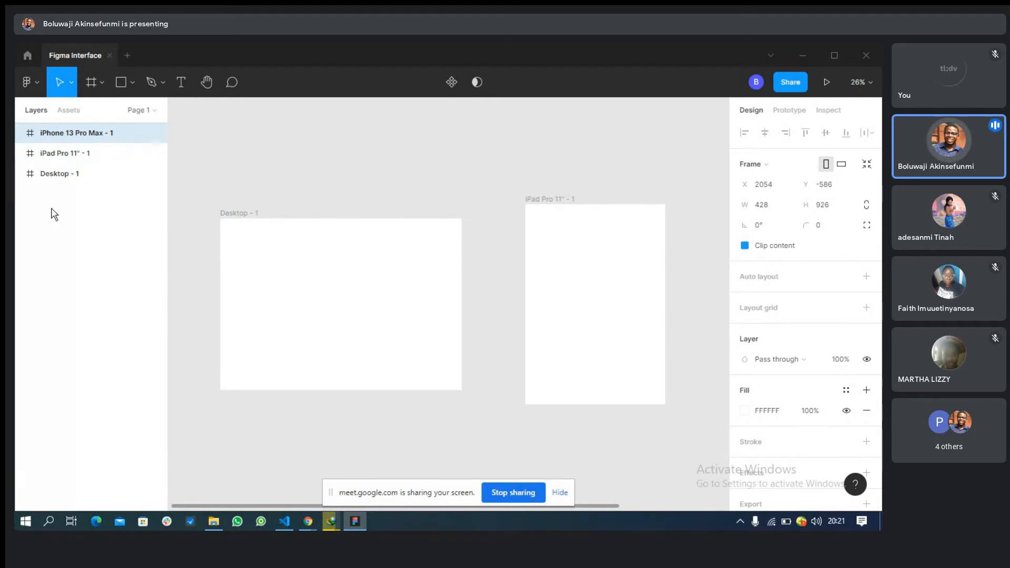
click(59, 171)
double_click(60, 171)
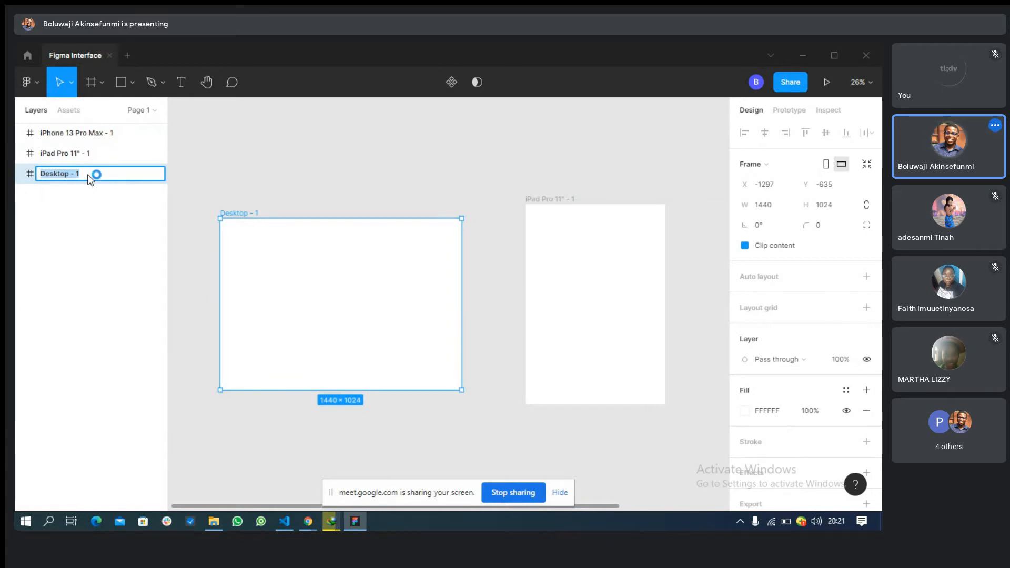
text(Deskt)
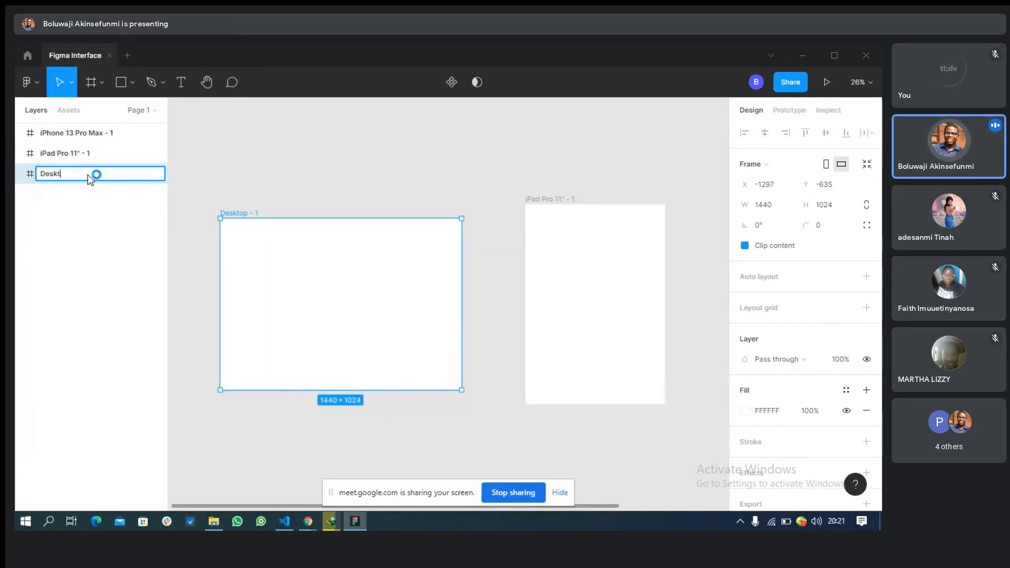
text(op Screen)
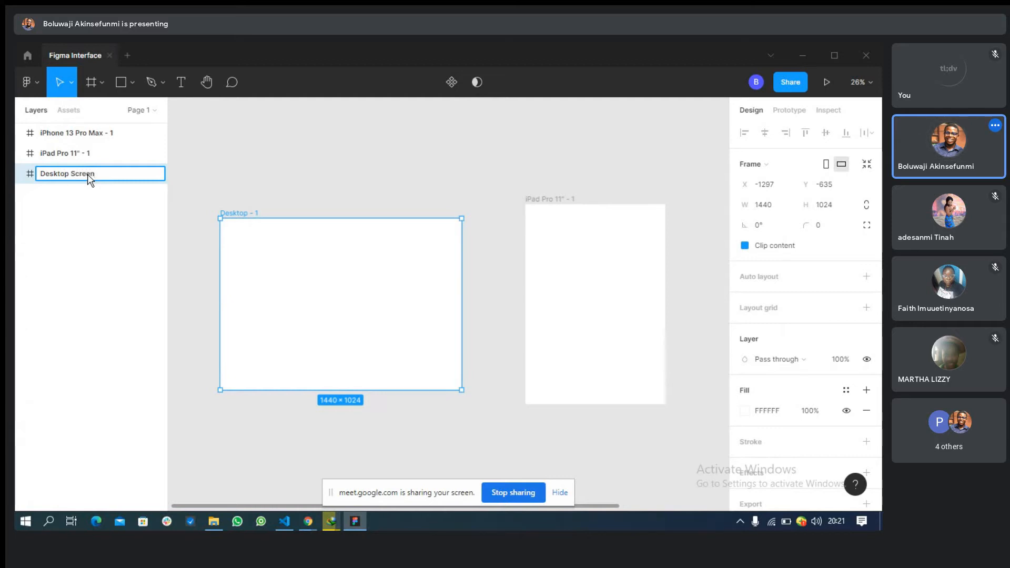
key(Return)
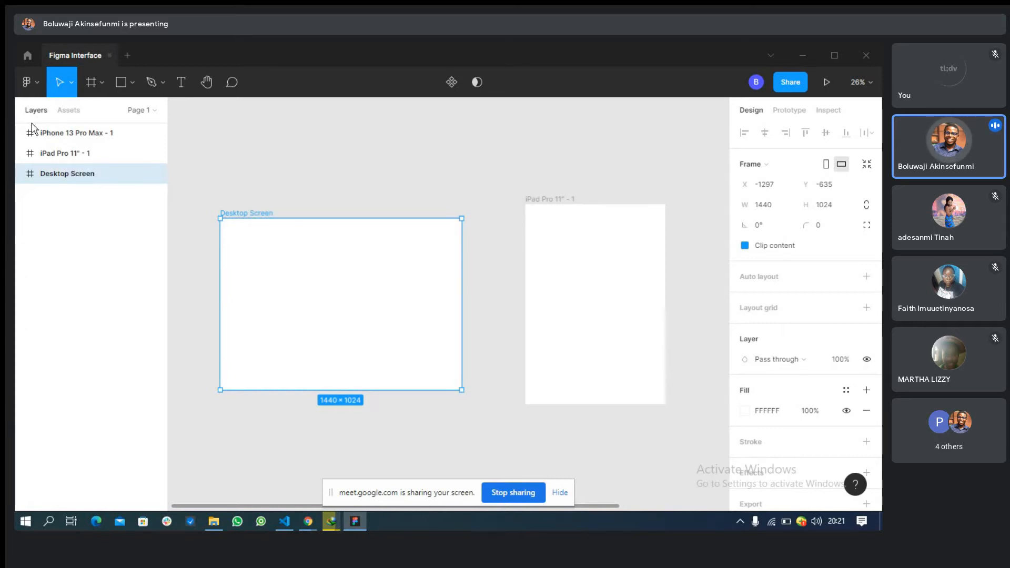
Rename the iPad Pro 11" - 1 frame as Tablet Screen
click(59, 154)
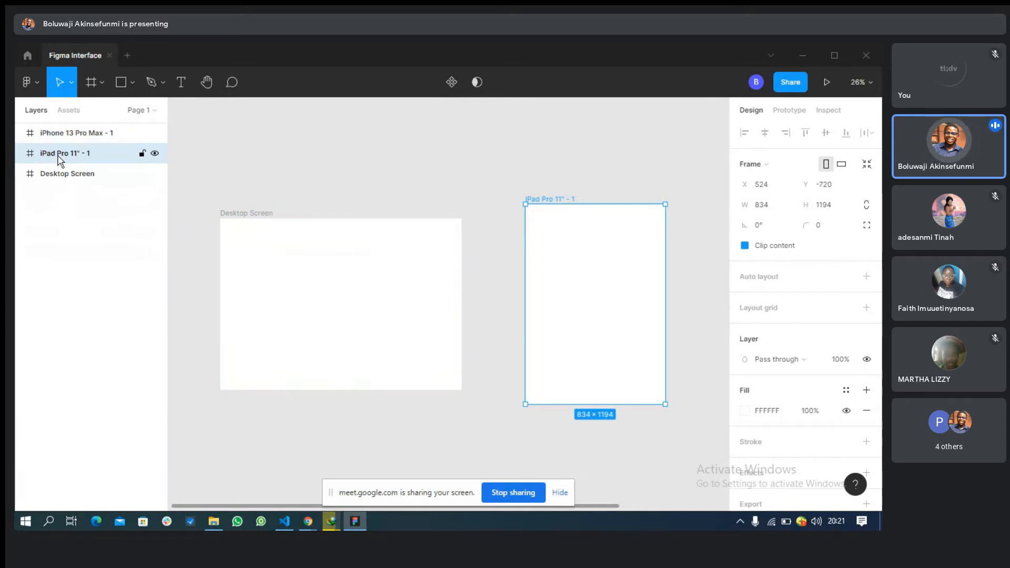
right_click(60, 161)
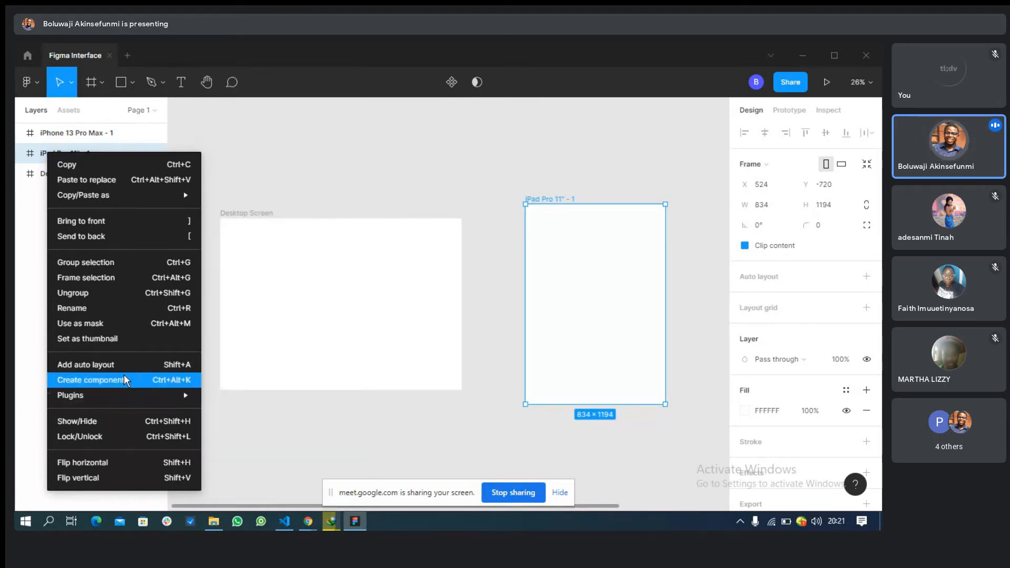
click(99, 307)
text(Tablet Screen)
key(Return)
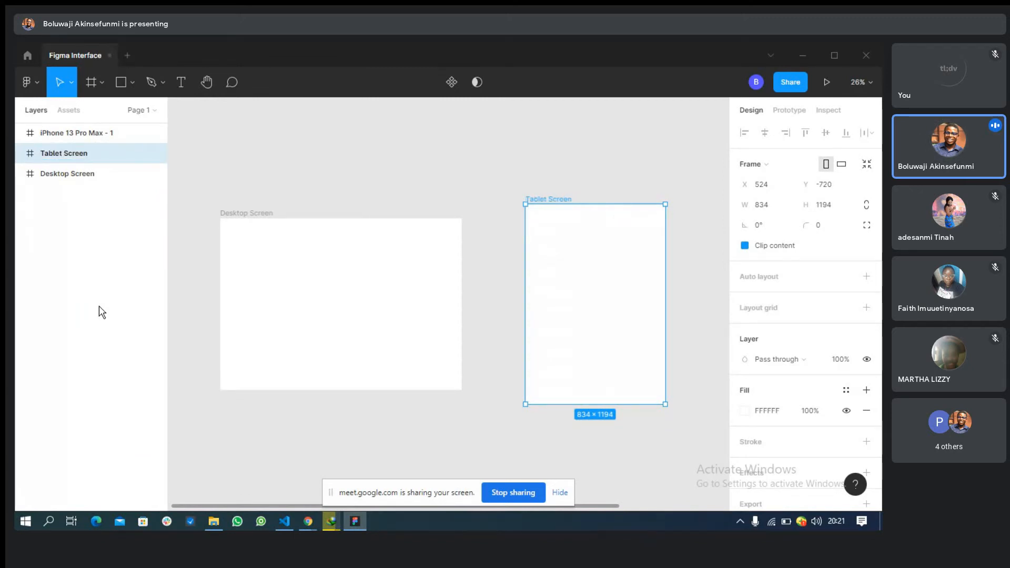
Rename the iPhone 13 Pro Max - 1 frame as Mobile Screen
click(120, 143)
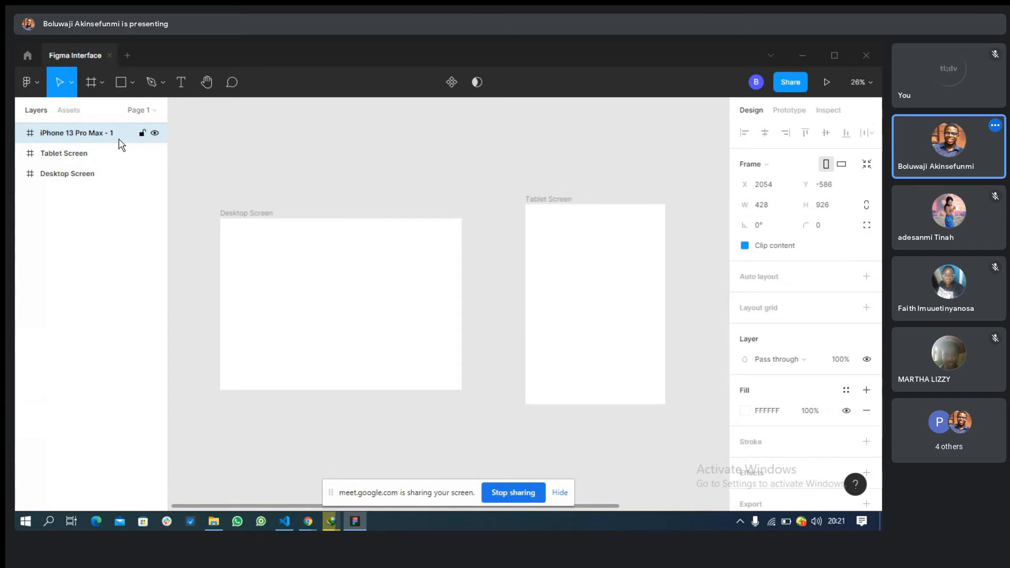
right_click(113, 142)
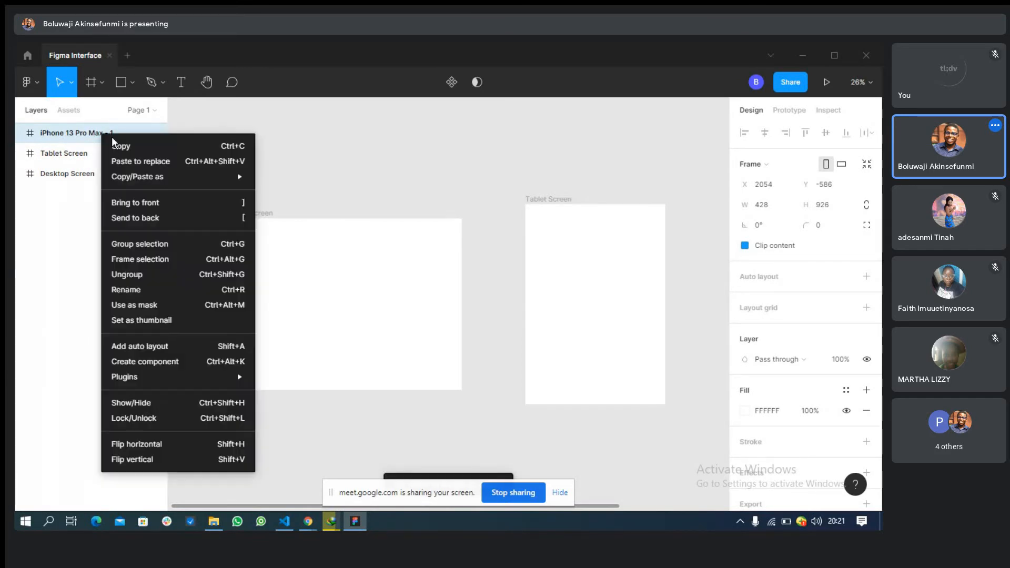
click(147, 289)
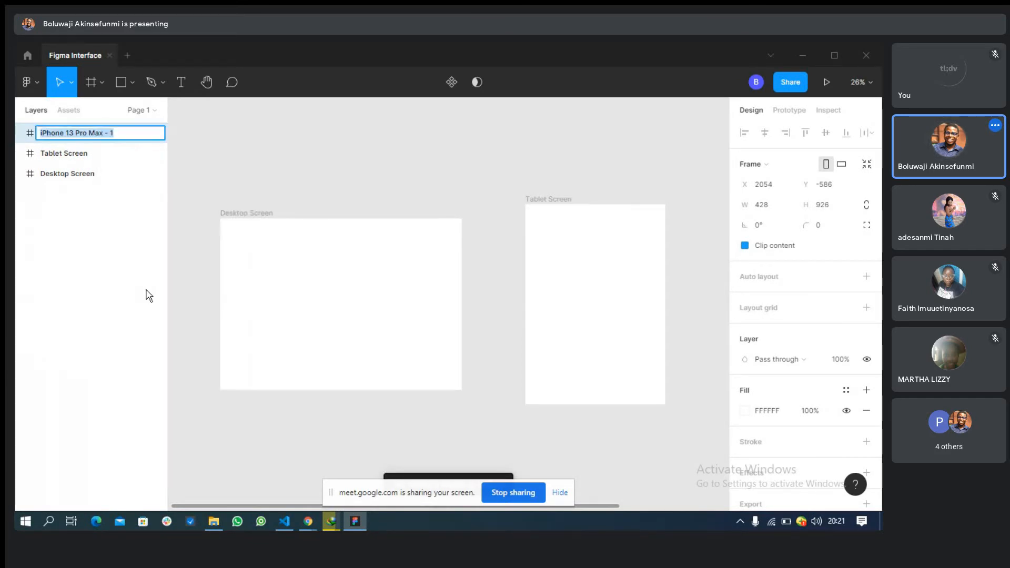
text(Mobile S)
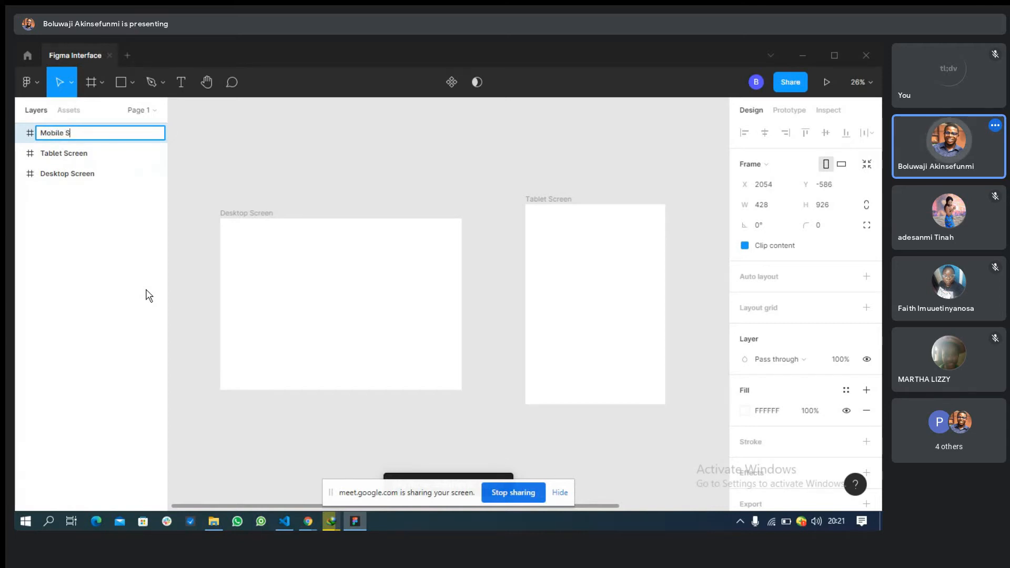
text(creen)
key(Return)
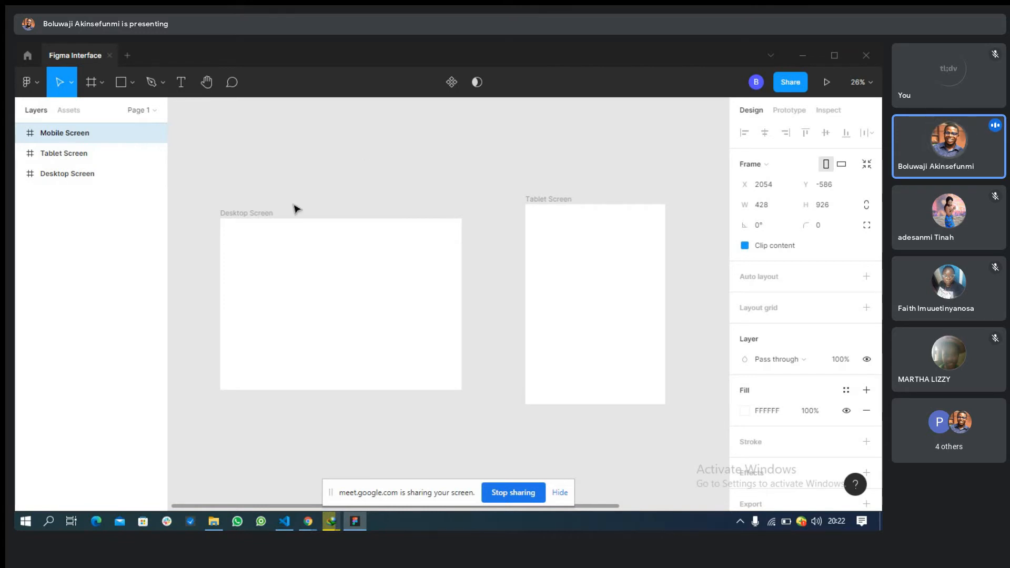
Inspect the arrangement of the three screen frames in overview and the Desktop Screen frame's corner at close range
ctrl+scroll(471, 192, down, 5)
click(471, 192)
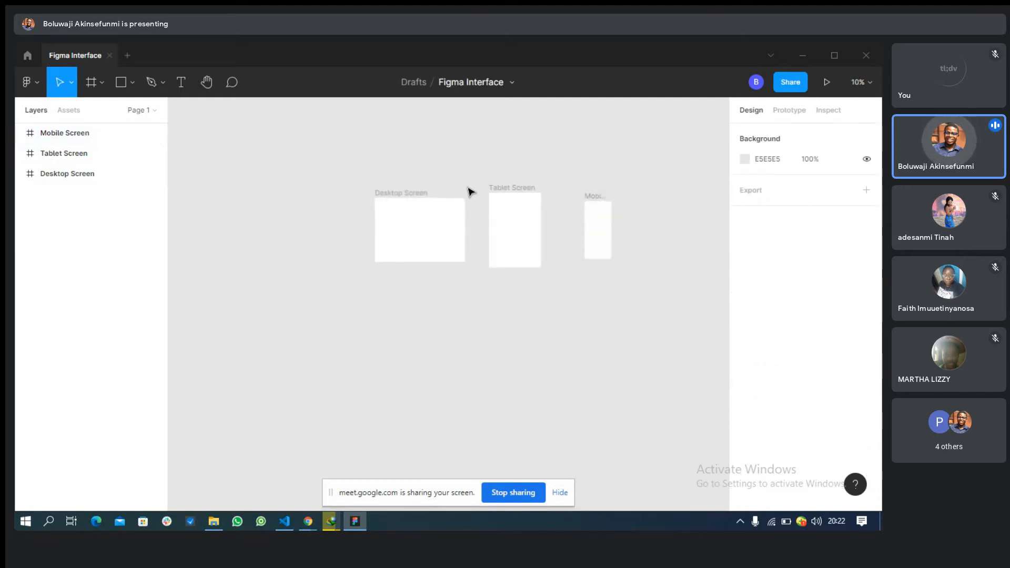
scroll(469, 193, up, 2)
ctrl+scroll(468, 194, down, 4)
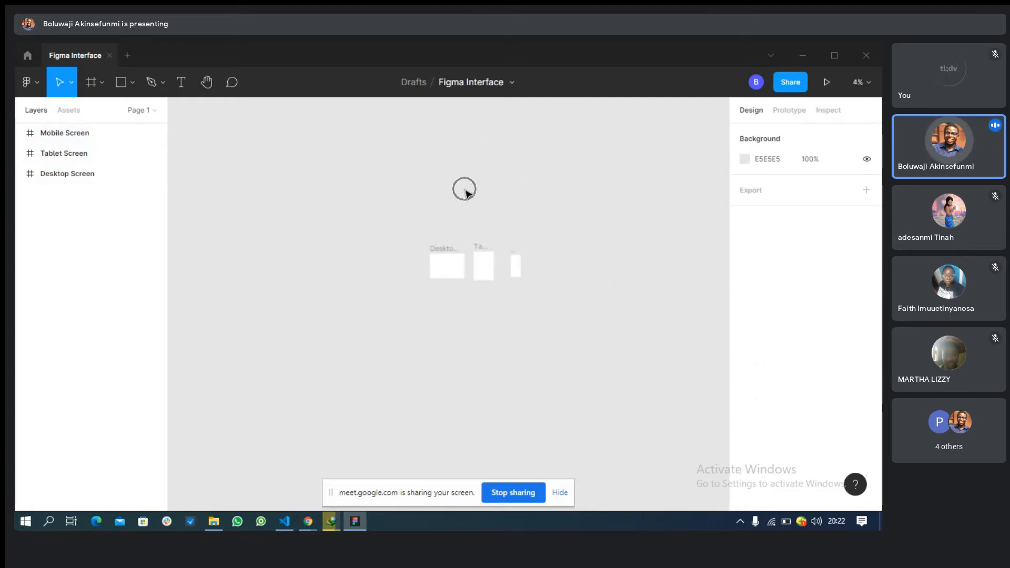
ctrl+scroll(465, 190, down, 2)
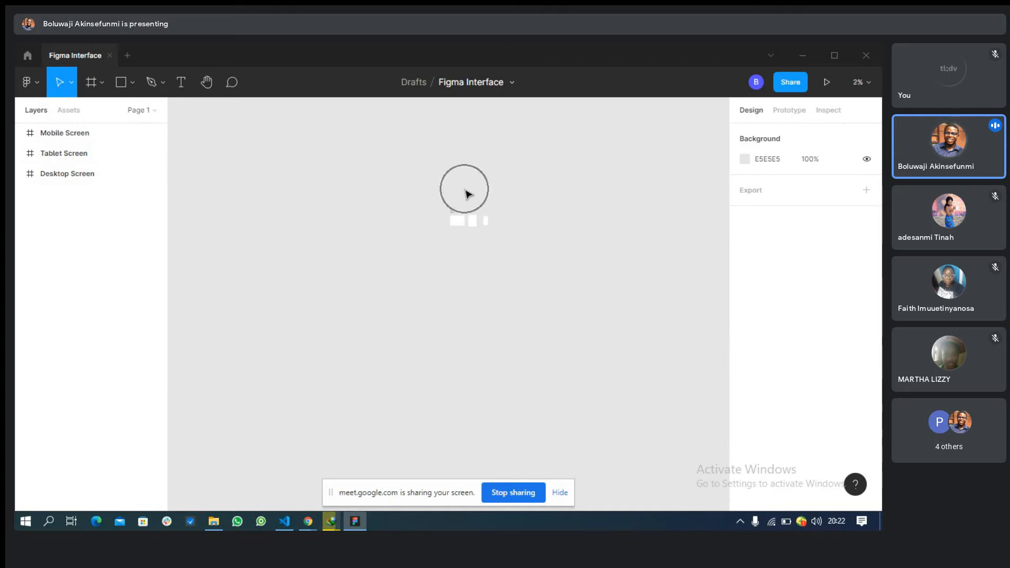
ctrl+scroll(465, 190, up, 2)
ctrl+scroll(467, 192, up, 5)
scroll(467, 191, down, 2)
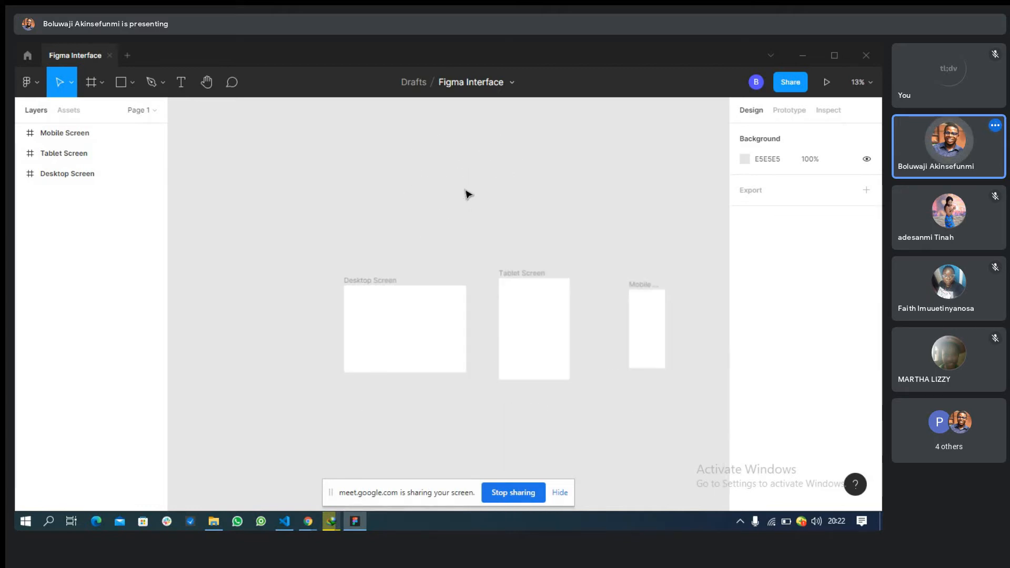
click(436, 294)
ctrl+scroll(436, 295, up, 5)
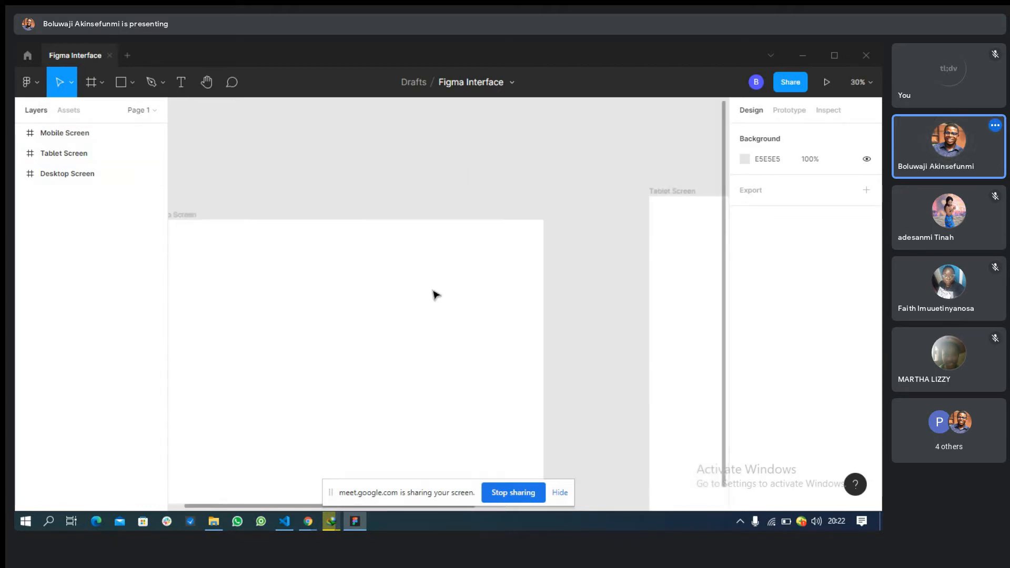
scroll(436, 294, left, 3)
ctrl+scroll(436, 294, up, 3)
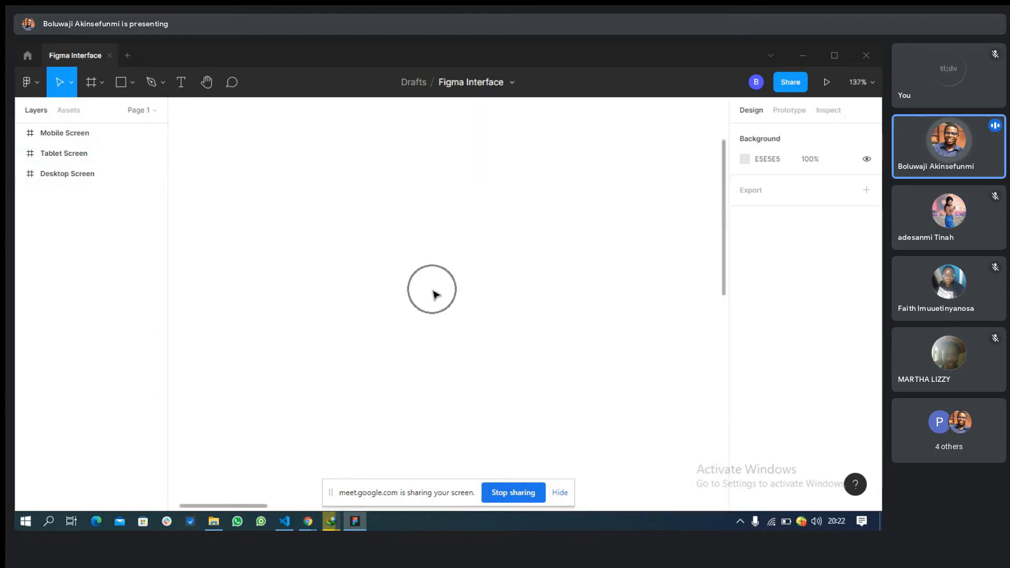
scroll(436, 295, left, 3)
ctrl+scroll(436, 295, up, 1)
scroll(436, 295, up, 5)
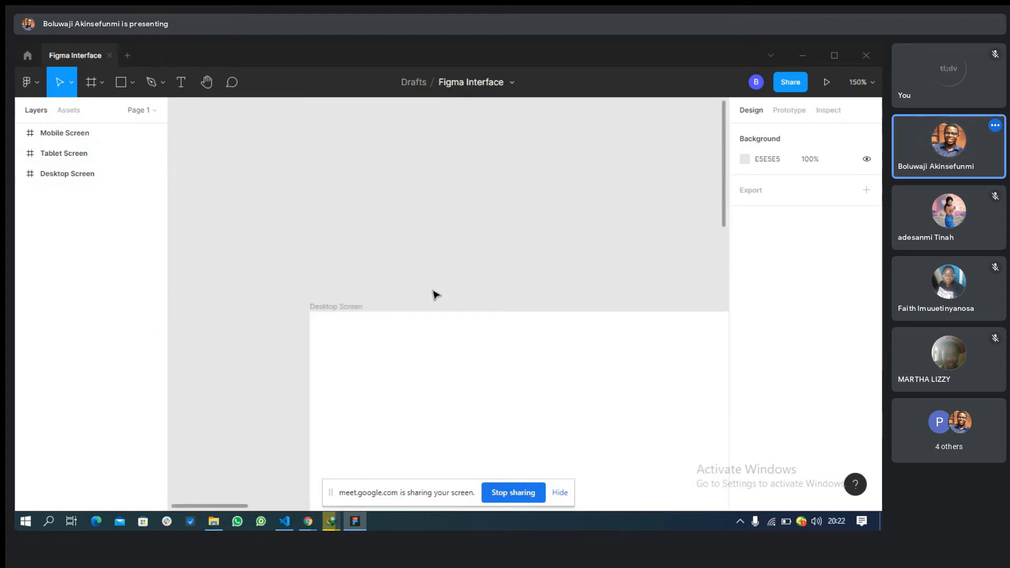
scroll(436, 295, right, 1)
ctrl+scroll(436, 294, up, 4)
scroll(436, 294, left, 3)
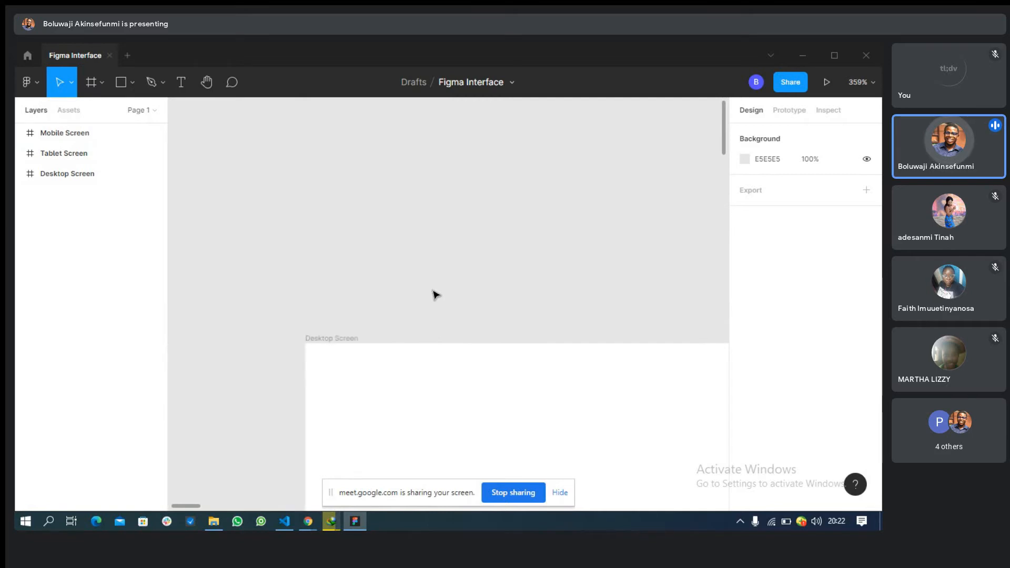
ctrl+scroll(436, 294, down, 2)
ctrl+scroll(433, 294, down, 6)
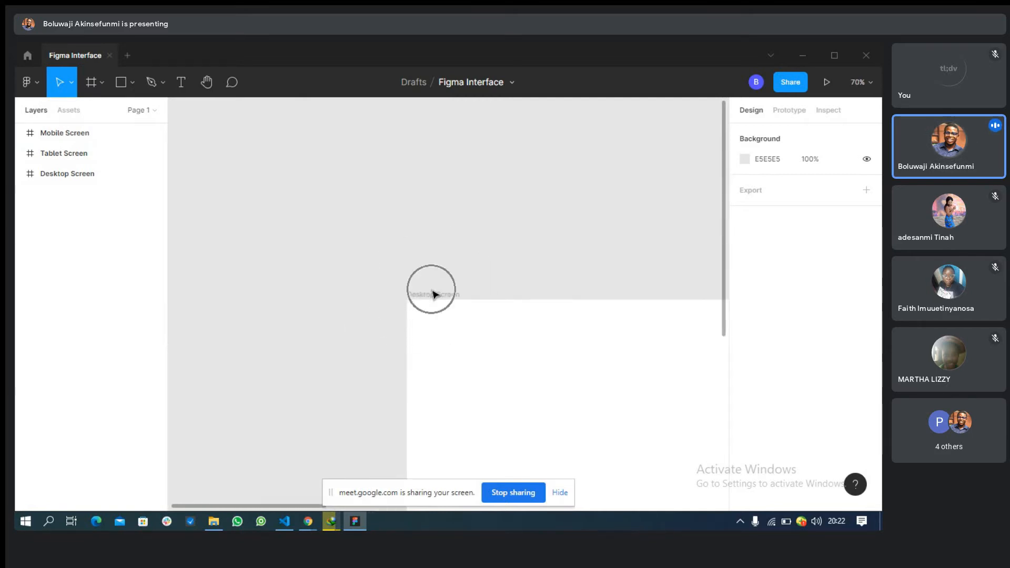
ctrl+scroll(432, 293, down, 10)
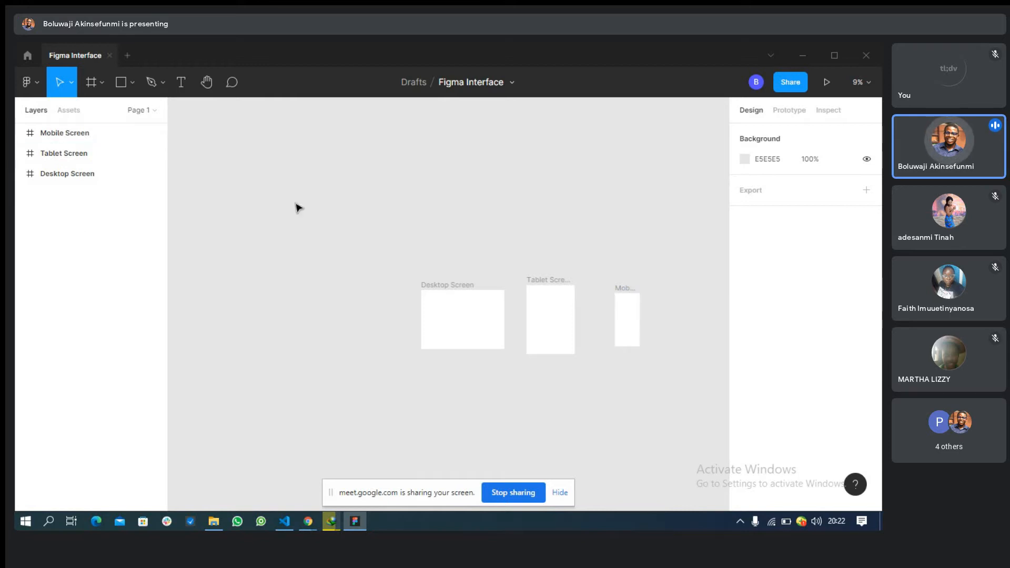
Select the Mobile, Desktop and Tablet Screen layers in turn to identify their frames on the canvas
double_click(62, 133)
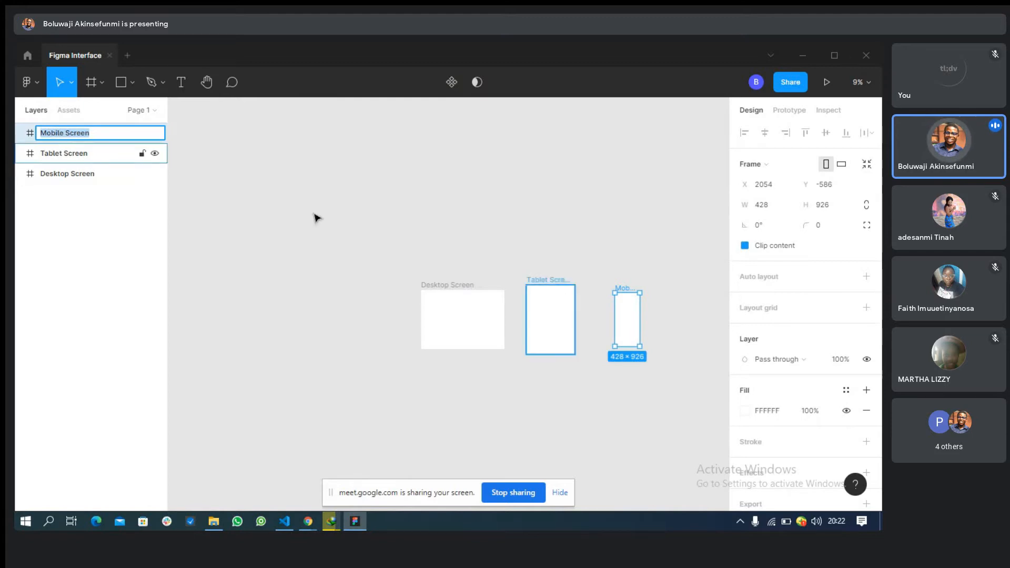
click(72, 177)
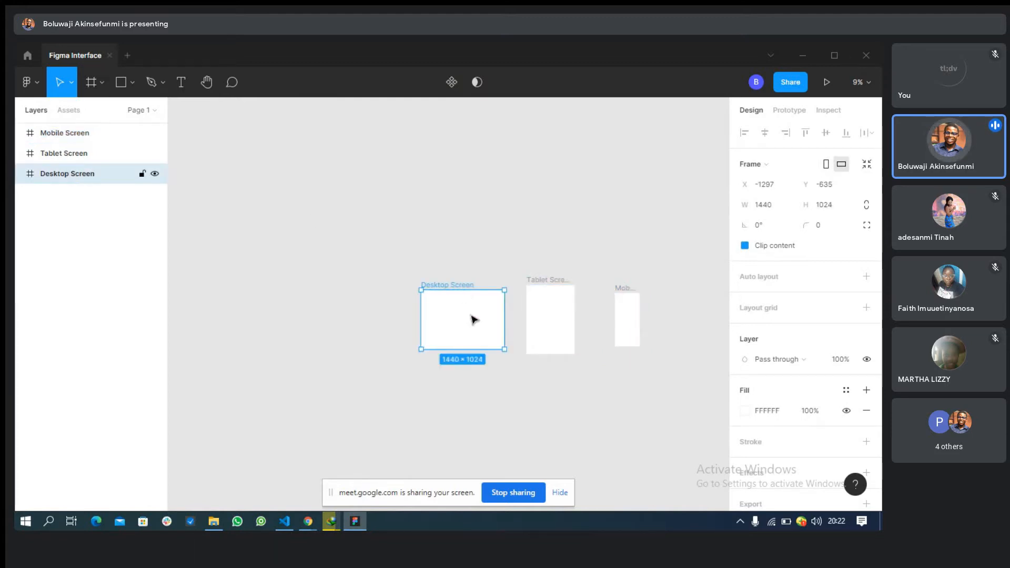
click(55, 154)
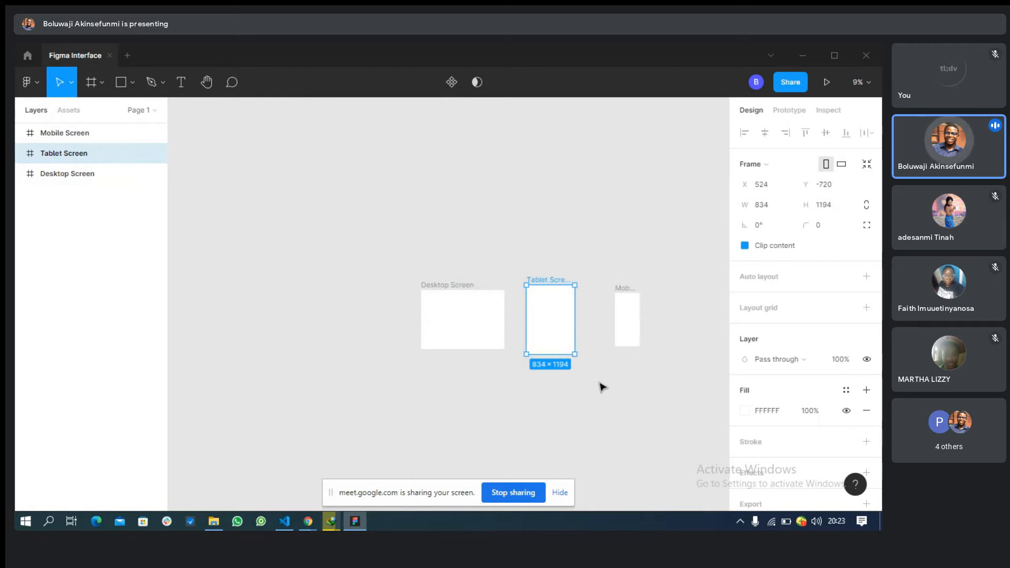
click(501, 243)
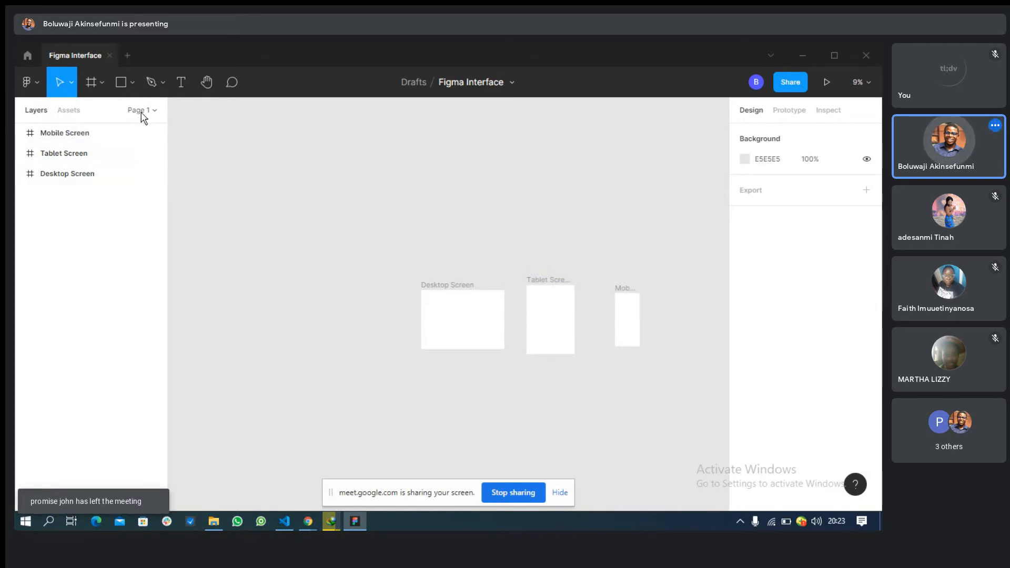
Draw a rectangle about 539 × 319 near the middle of the Desktop Screen frame
click(124, 82)
click(134, 83)
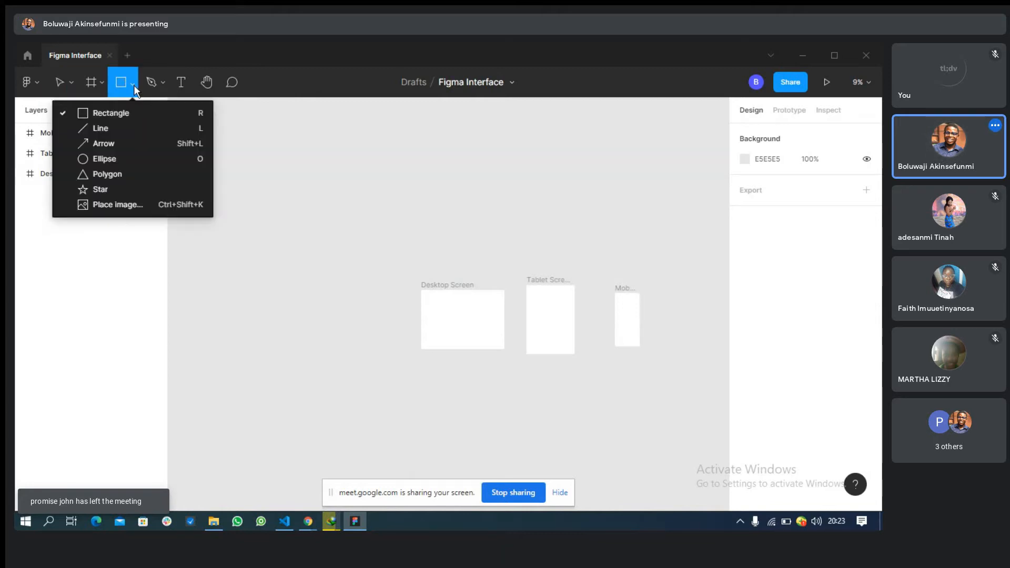
click(106, 115)
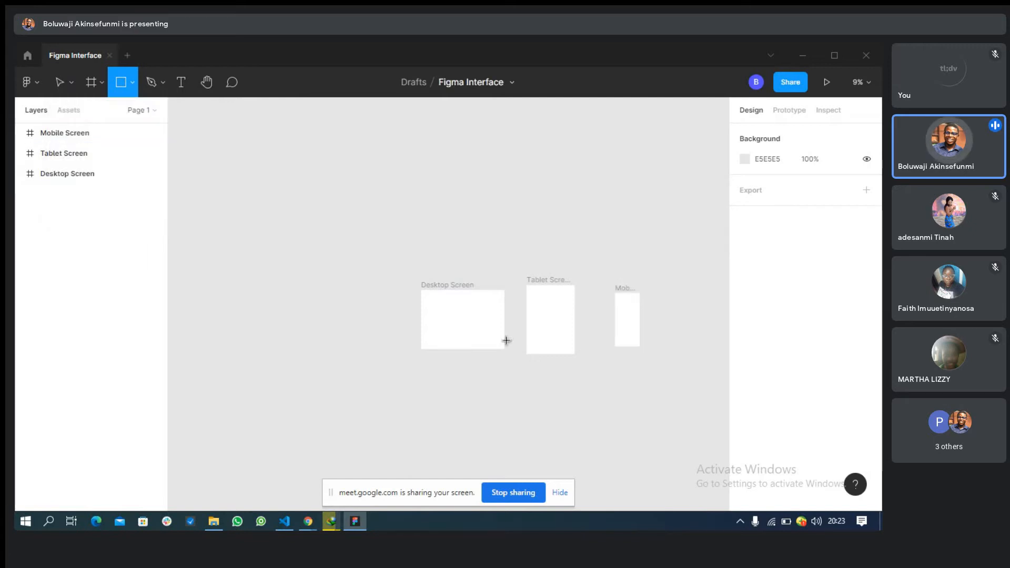
drag(448, 311, 478, 330)
Set the rectangle's corner radius to 50
click(833, 213)
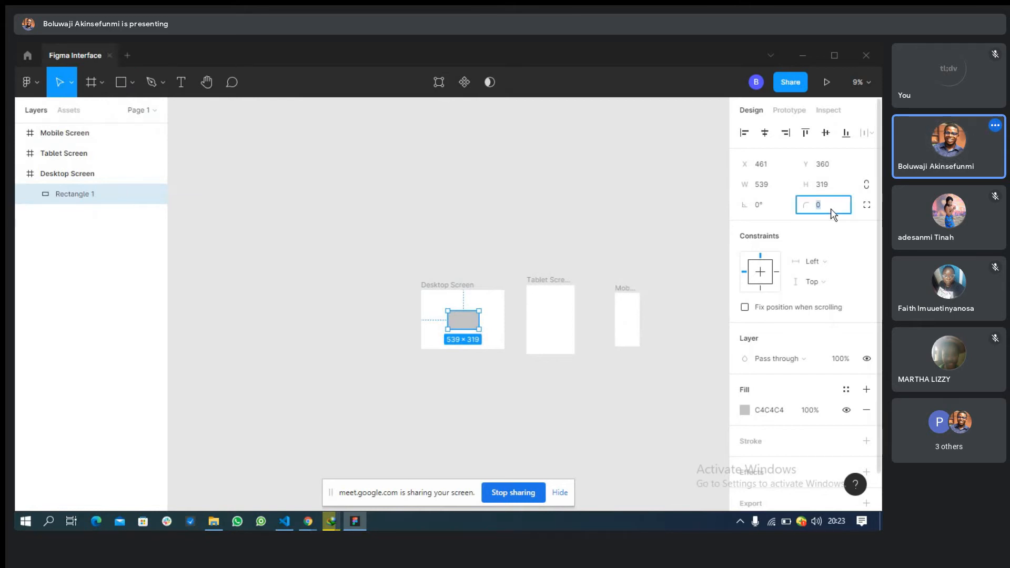
text(50)
key(Return)
click(459, 246)
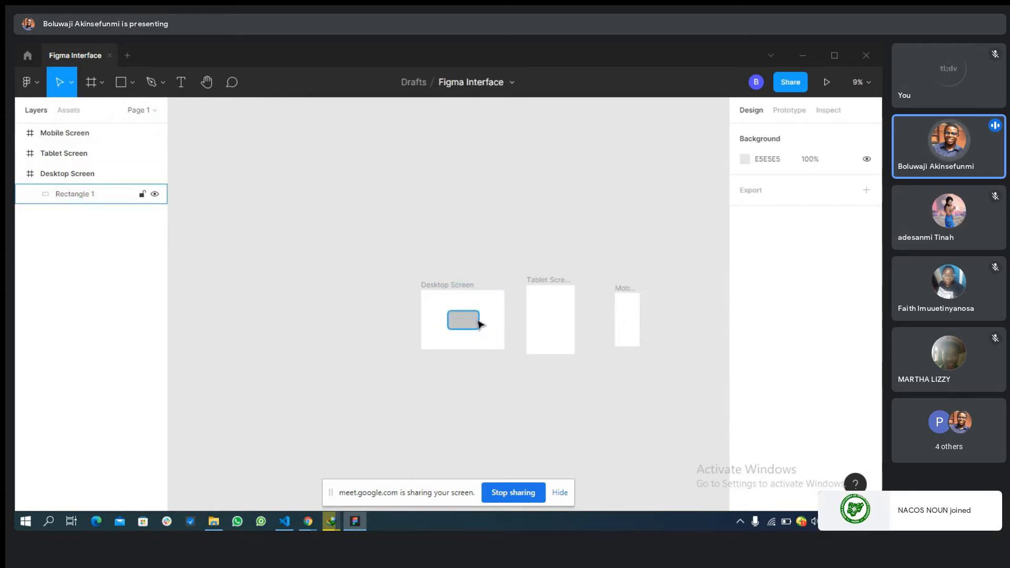
Collapse and expand the Desktop Screen layer to examine how the rectangle is nested inside it
scroll(480, 321, up, 2)
scroll(479, 321, up, 1)
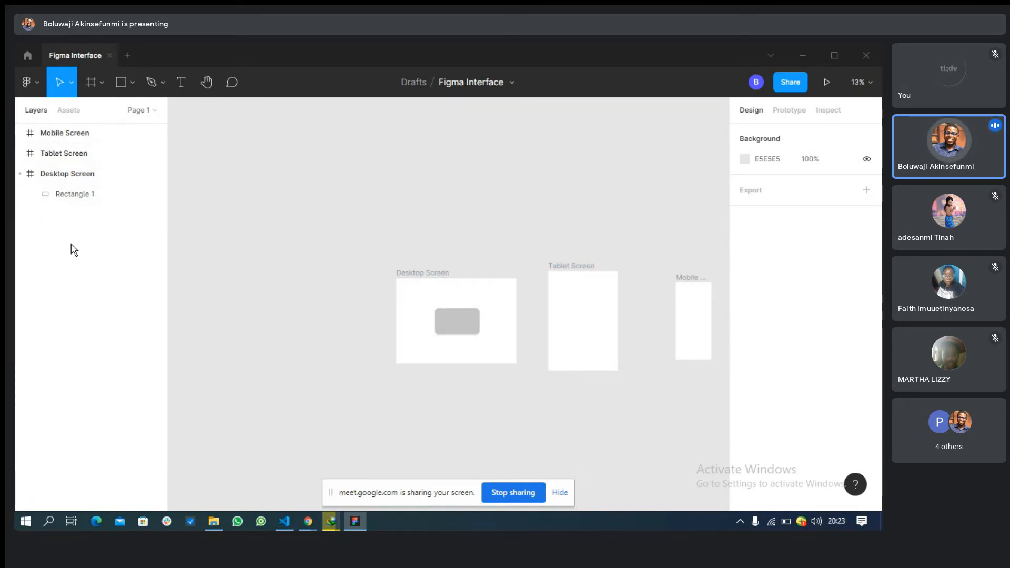
click(20, 174)
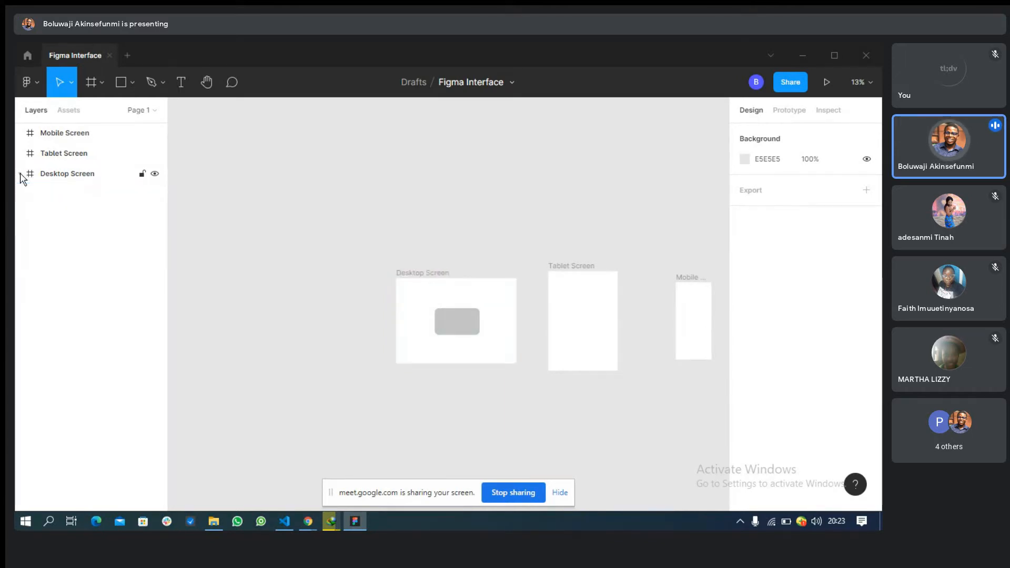
click(20, 174)
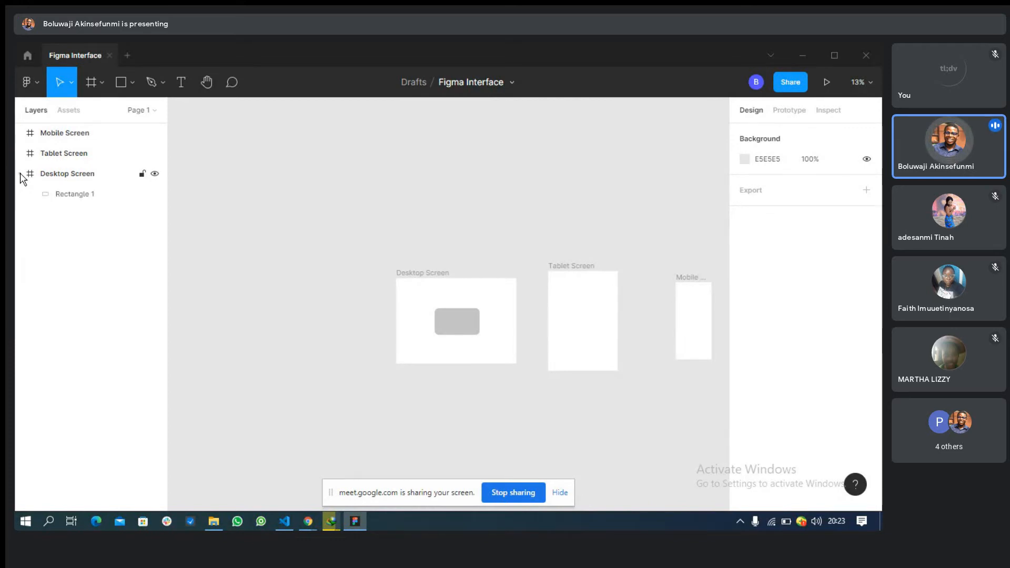
click(20, 175)
right_click(21, 175)
Move the rectangle out of the Desktop Screen frame onto the empty canvas beside it
click(467, 343)
double_click(474, 329)
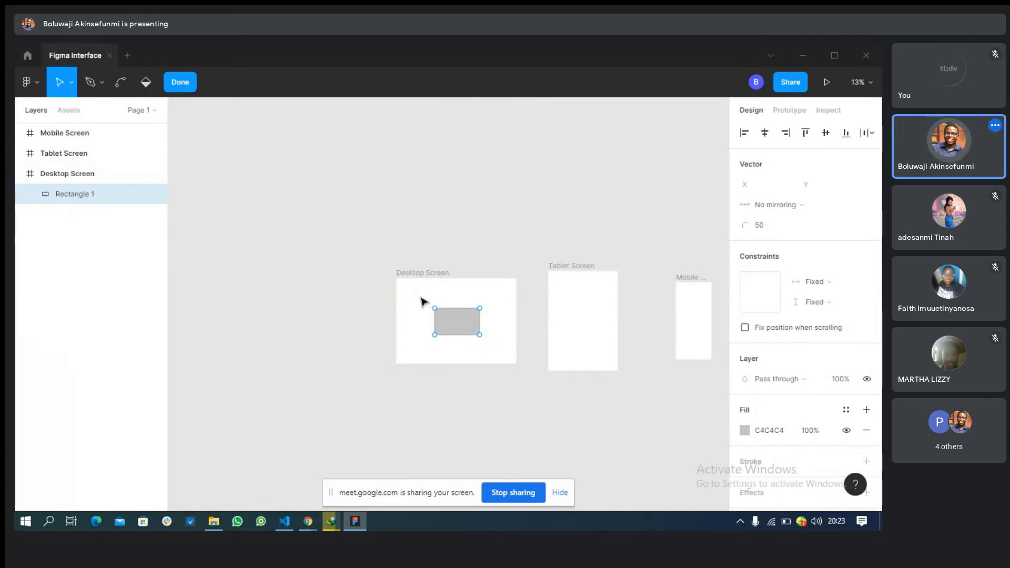
key(Escape)
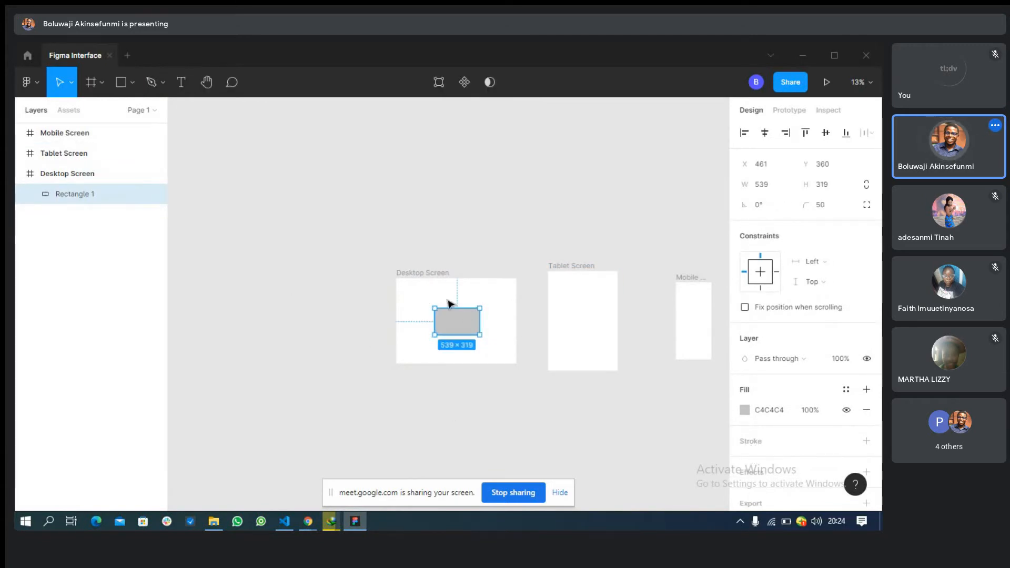
drag(465, 330, 409, 326)
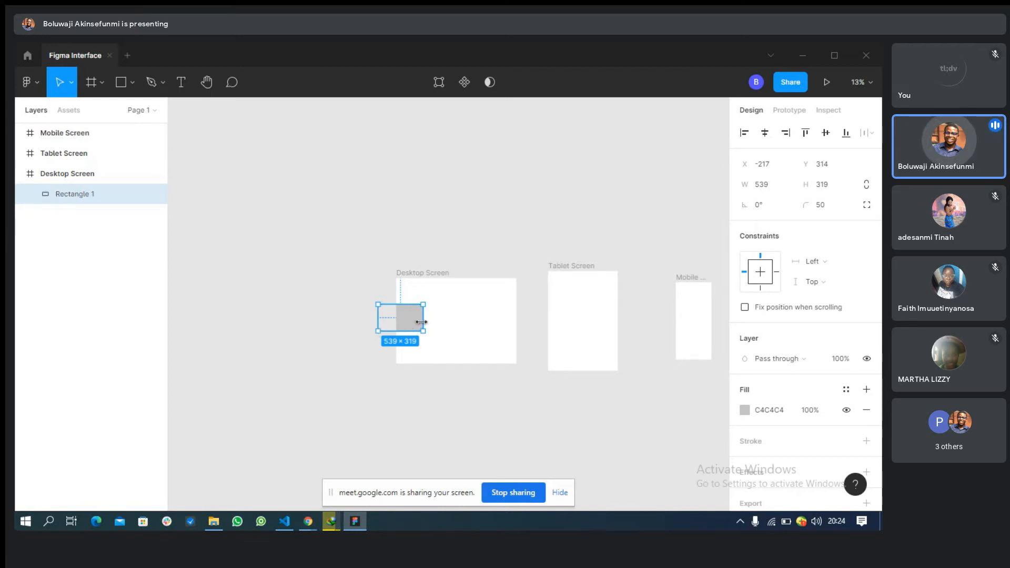
drag(419, 324, 403, 327)
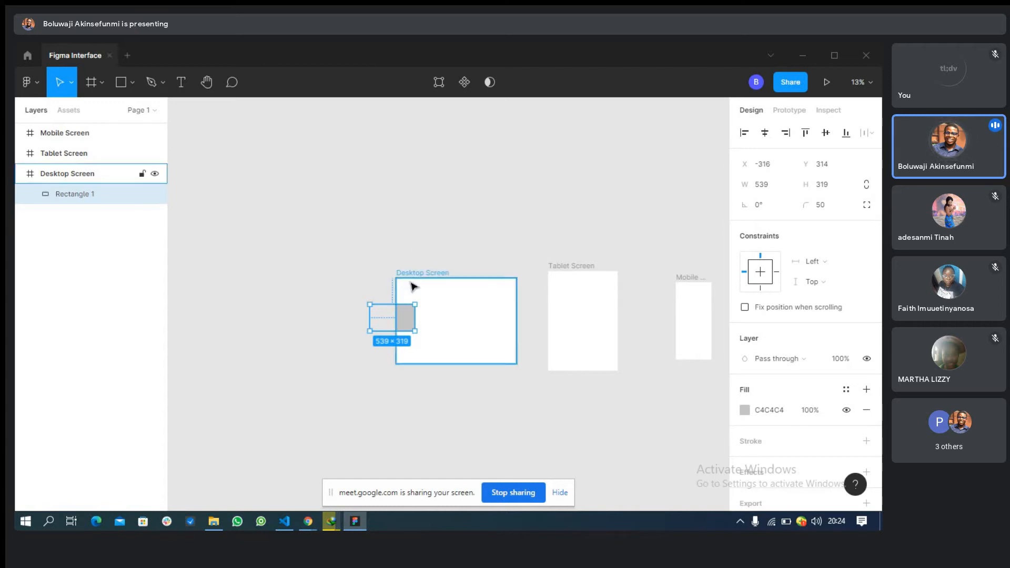
drag(408, 322, 333, 314)
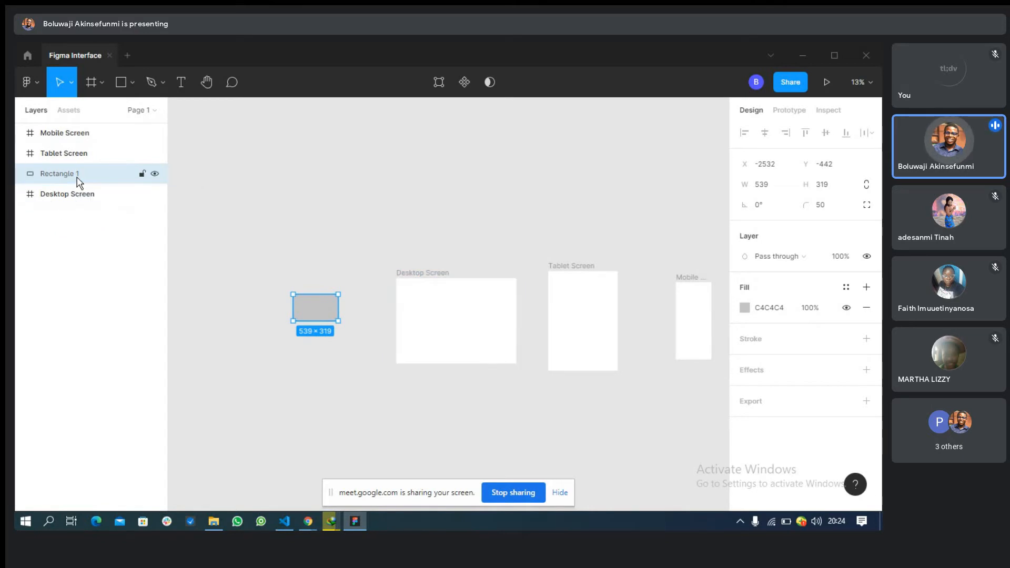
Nest the rectangle under the Desktop Screen layer and move it inside the frame to about X 411, Y 193
drag(62, 177, 112, 206)
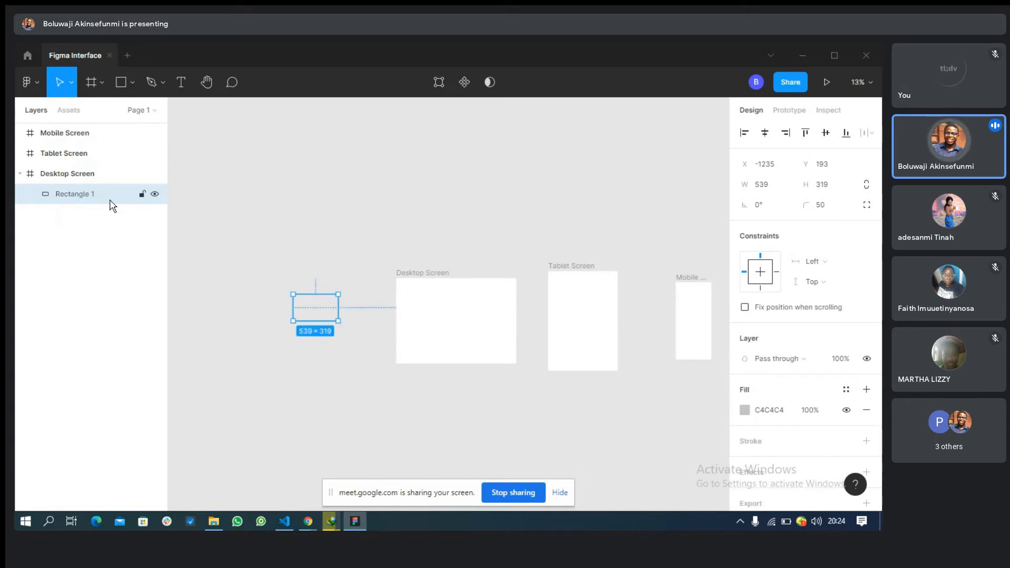
drag(311, 310, 450, 314)
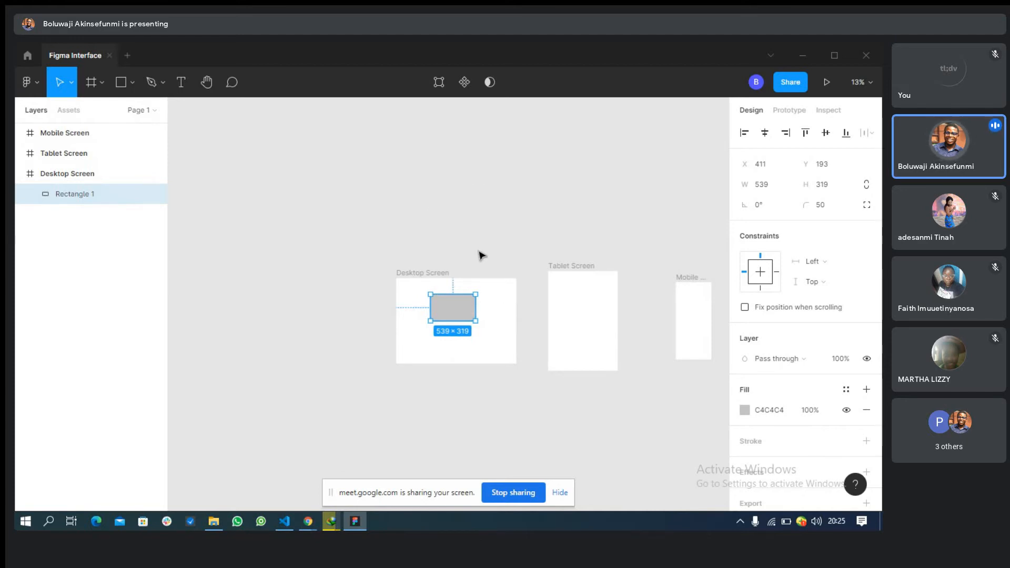
Duplicate the rectangle, place the copy directly below the original at about Y 589, and rename it Button
key(ctrl+d)
drag(463, 310, 464, 346)
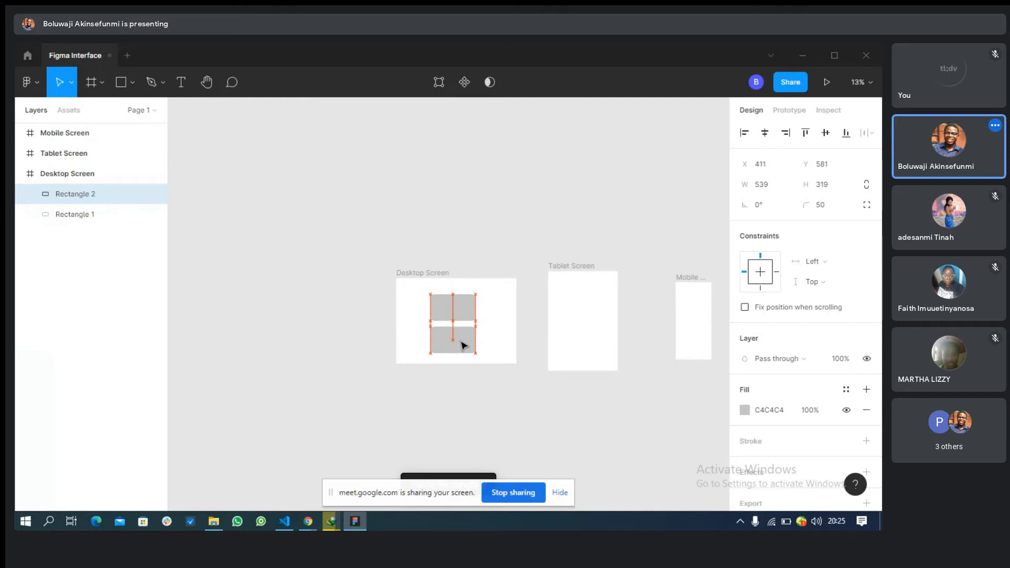
drag(464, 346, 464, 346)
double_click(77, 195)
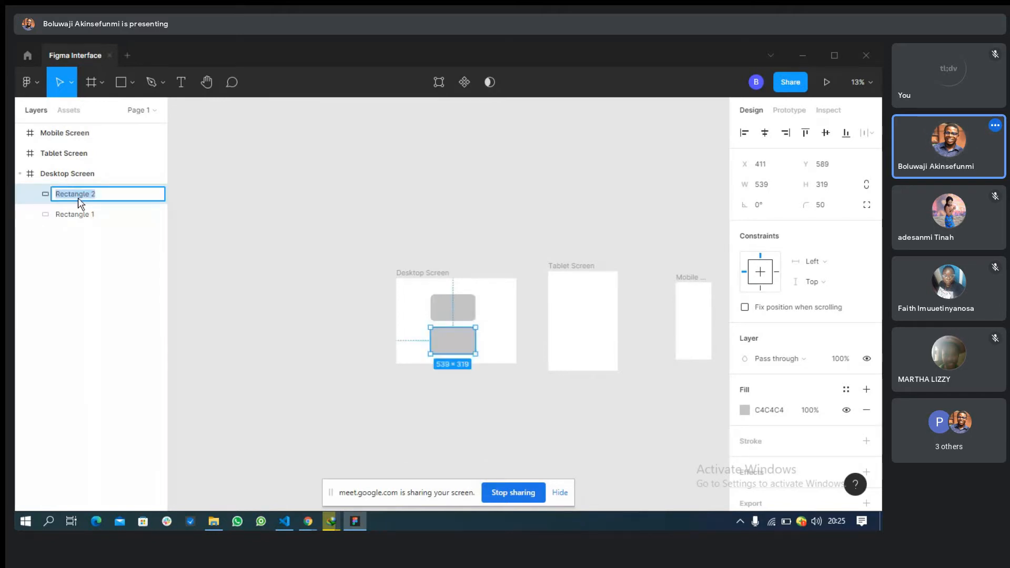
text(Button)
key(Return)
Flatten the Button shape by lowering its upper edge and set its height to 100
scroll(434, 281, up, 3)
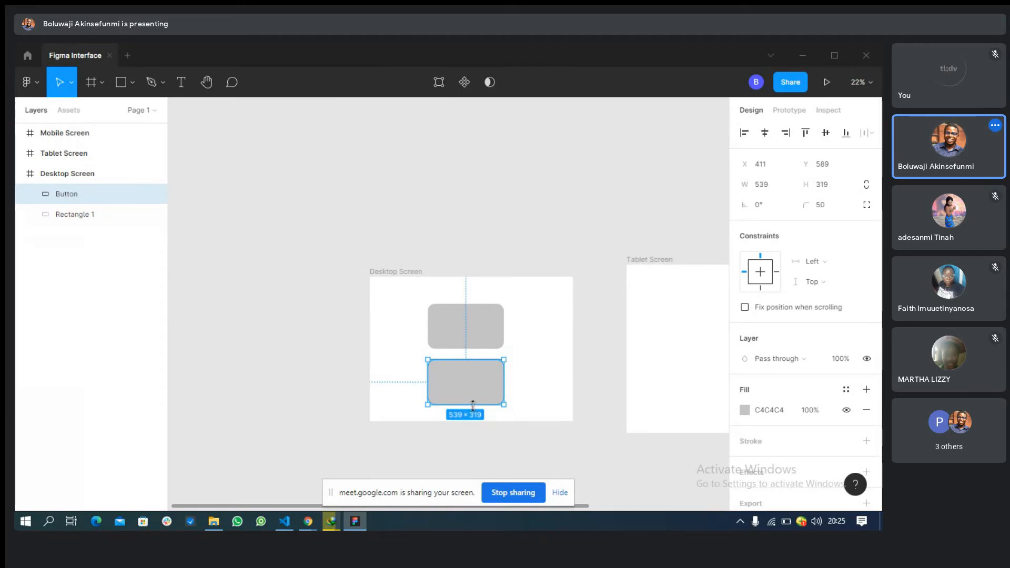
drag(504, 360, 504, 392)
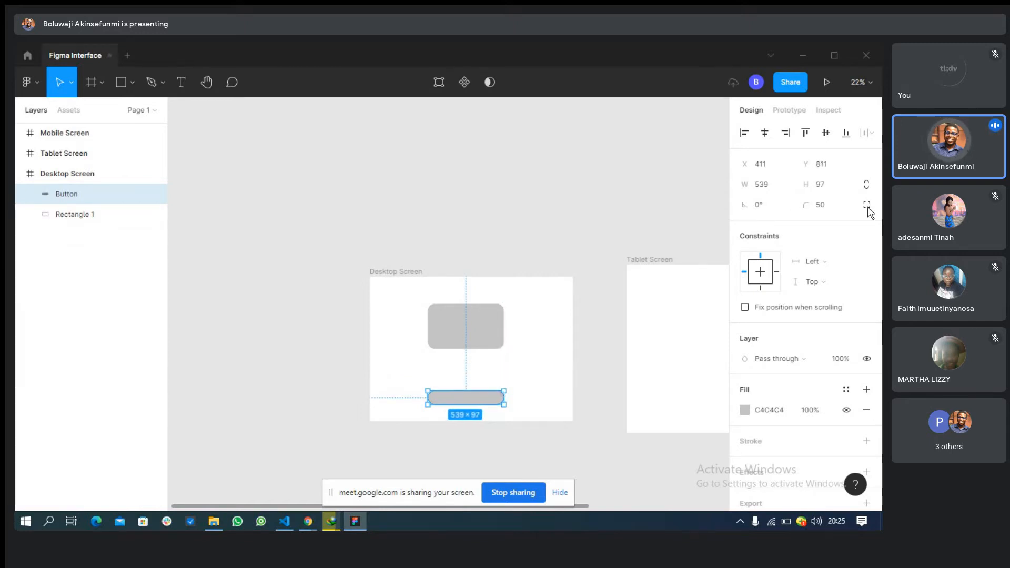
click(823, 190)
text(1)
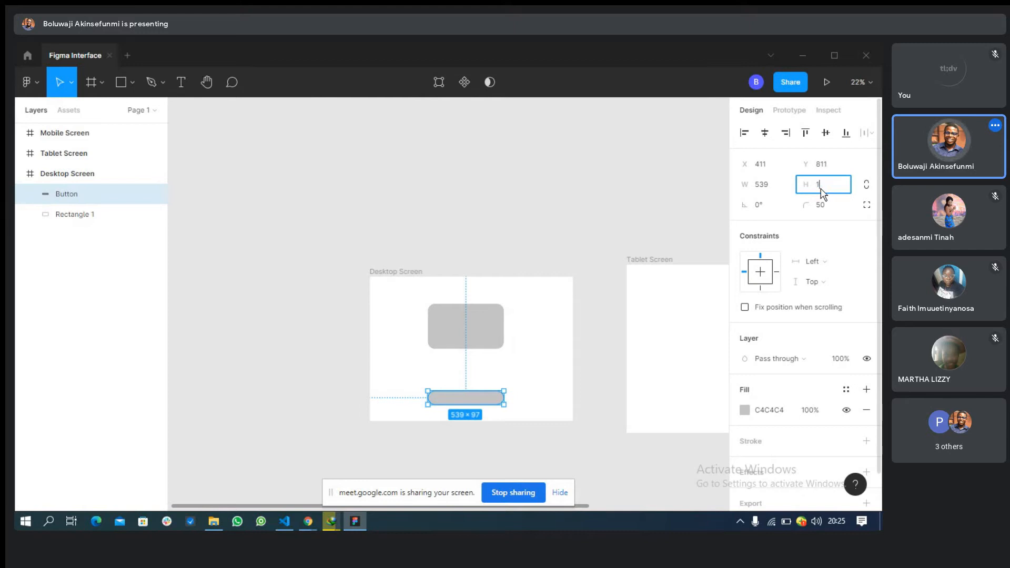
key(Return)
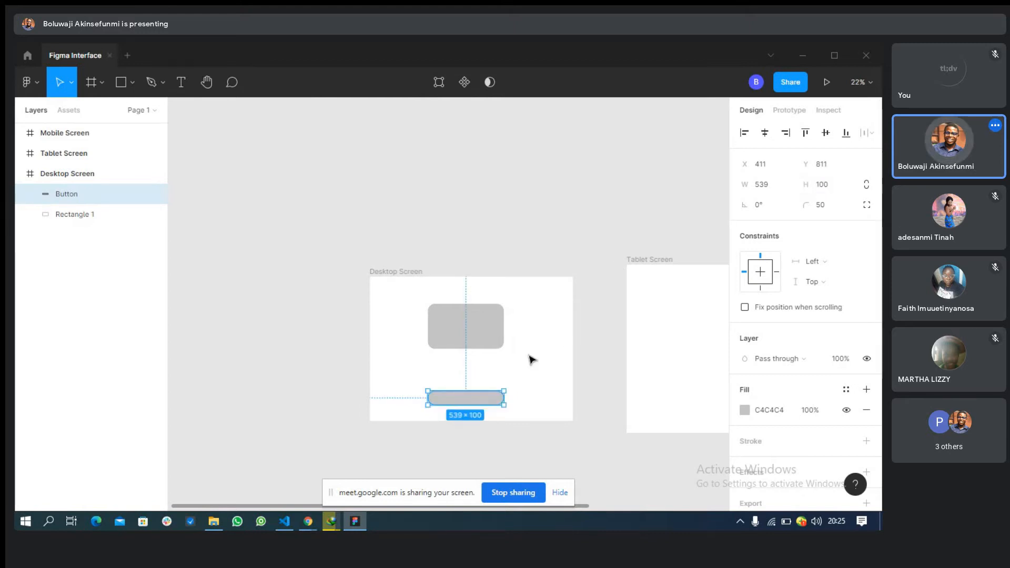
Change the Button shape's fill to green 2DAD70 at 79% opacity
click(506, 387)
click(492, 399)
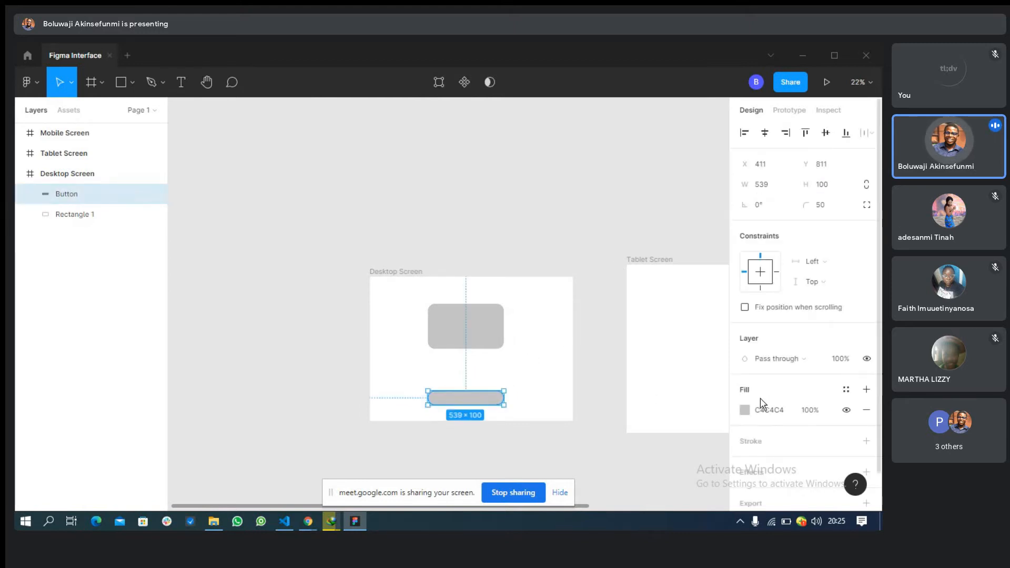
click(745, 410)
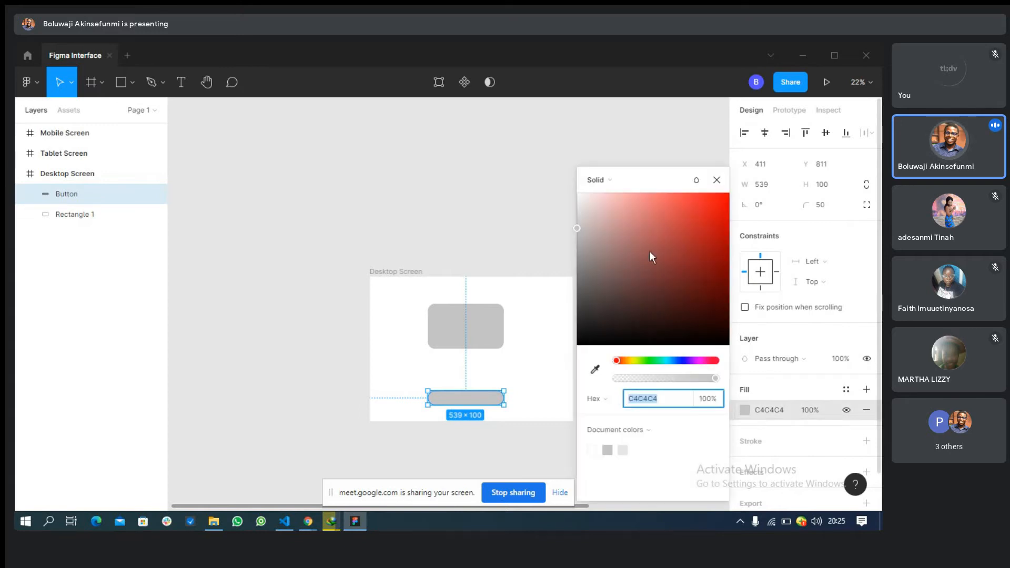
click(658, 361)
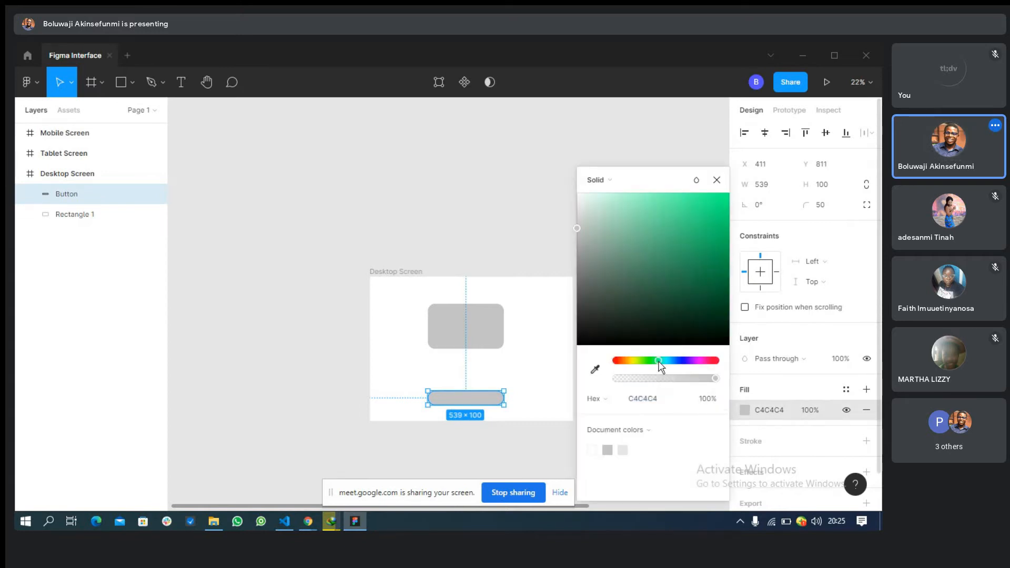
click(689, 242)
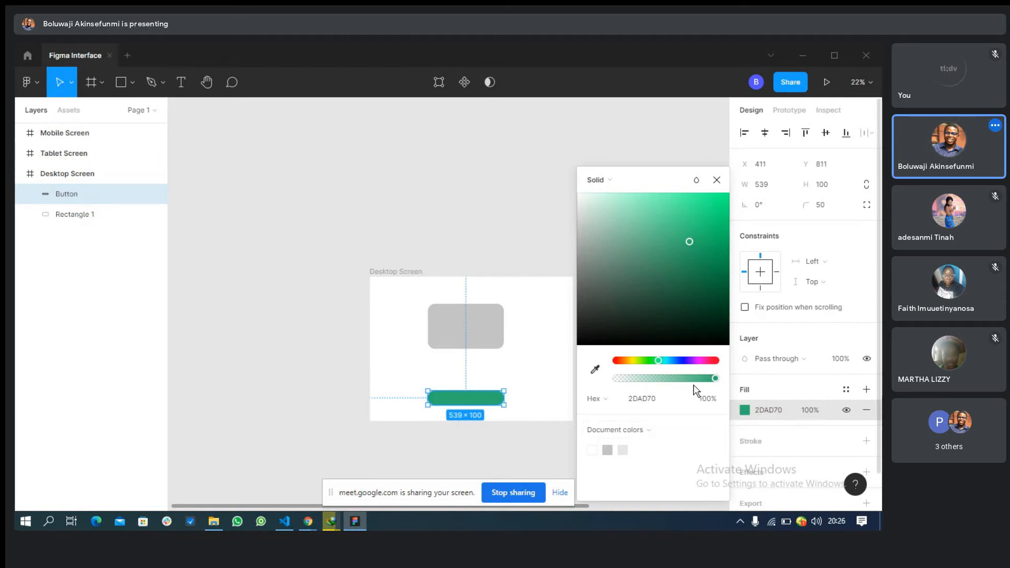
click(546, 372)
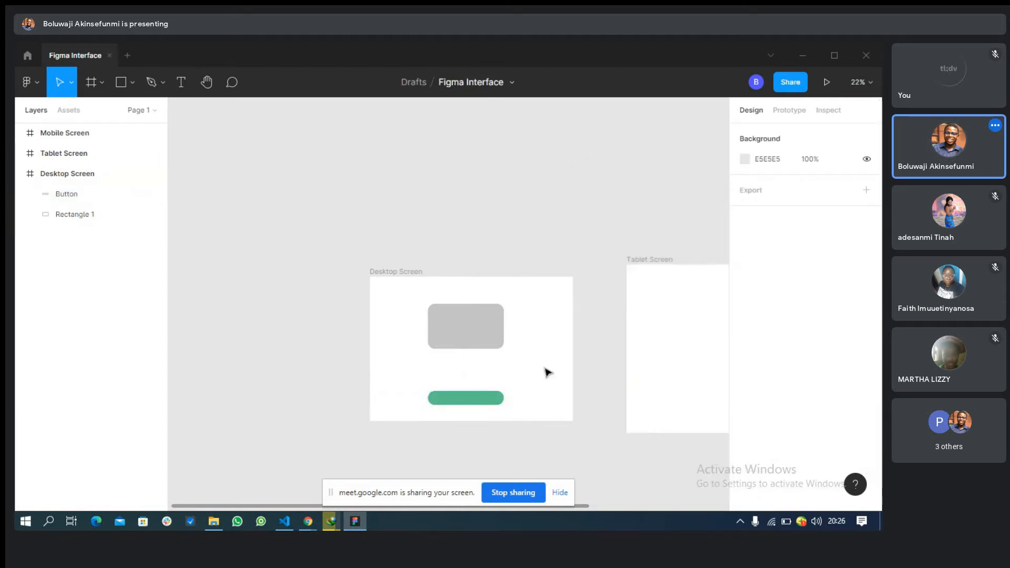
Add the text "My Button" on the green Button shape at about X 553, Y 874
click(470, 398)
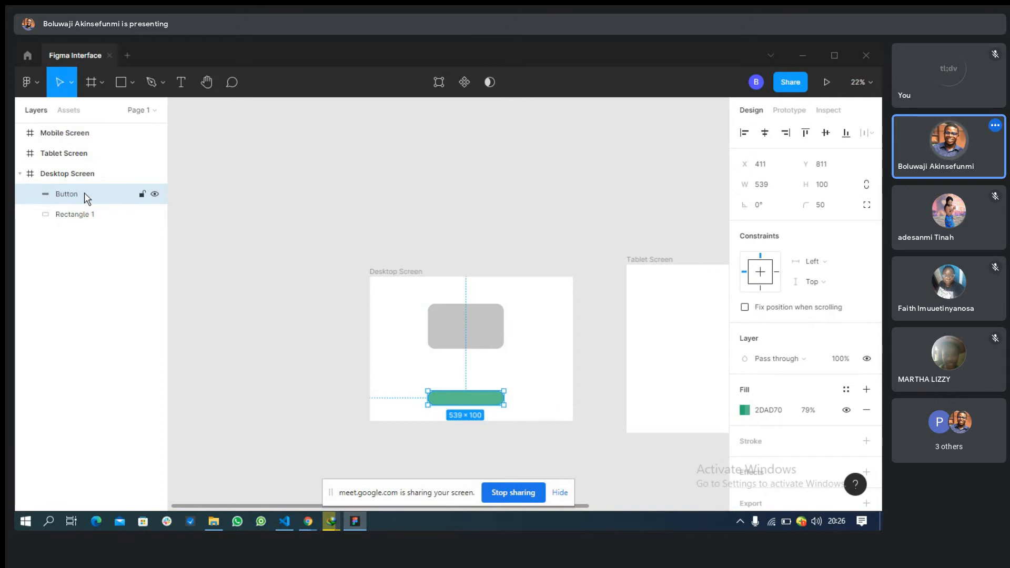
click(181, 81)
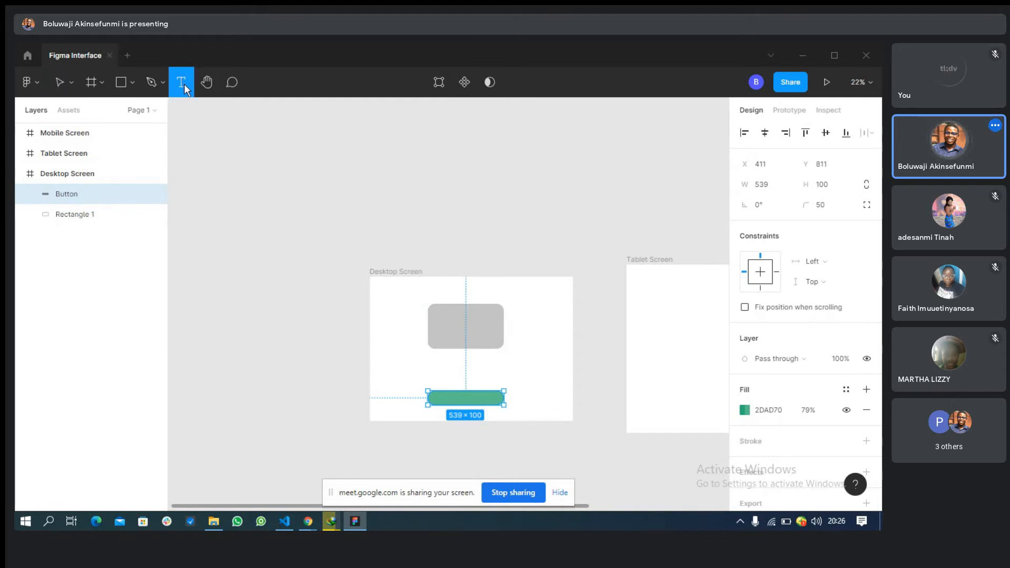
click(450, 400)
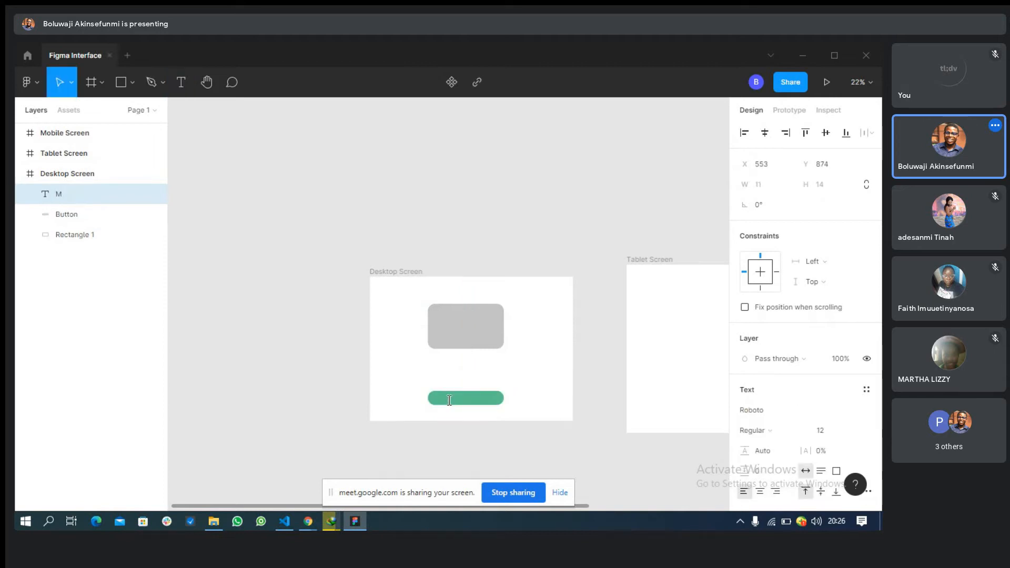
text(My Button)
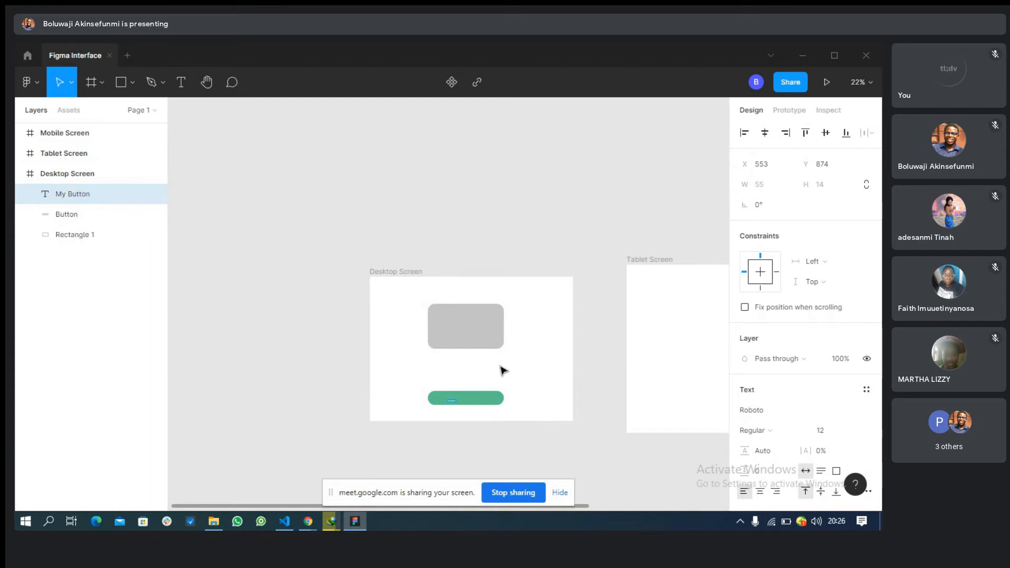
scroll(502, 371, up, 2)
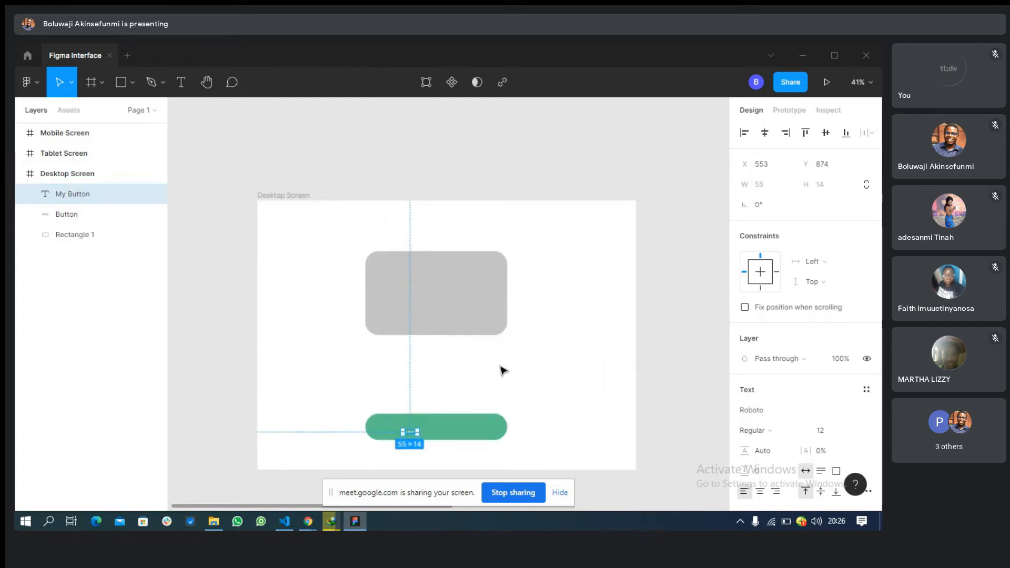
scroll(501, 368, up, 4)
scroll(501, 367, down, 3)
scroll(370, 354, up, 2)
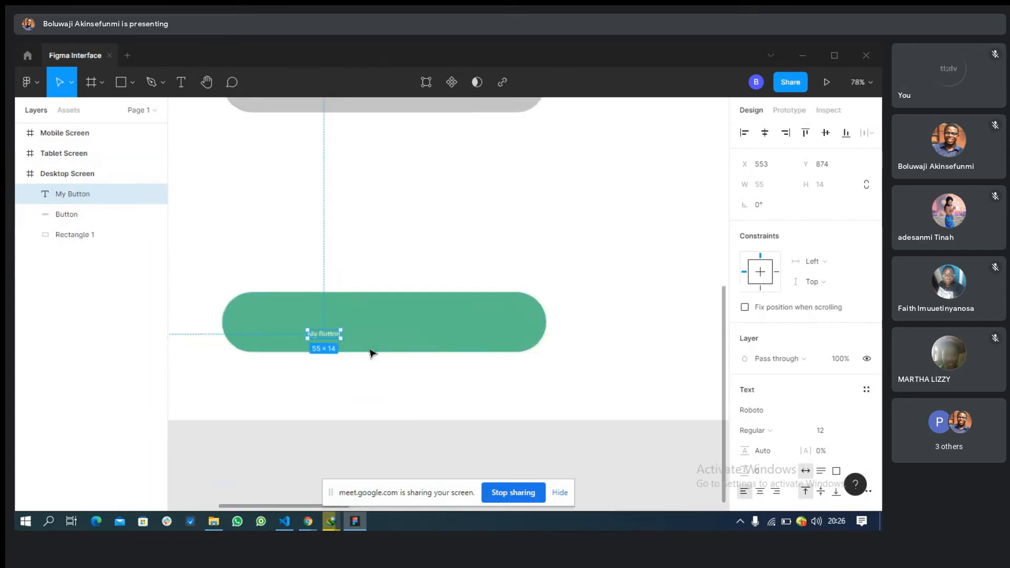
Enlarge the My Button text through font sizes 20 and 30 to 50, and centre it on the green shape at about X 567, Y 831
scroll(371, 353, left, 2)
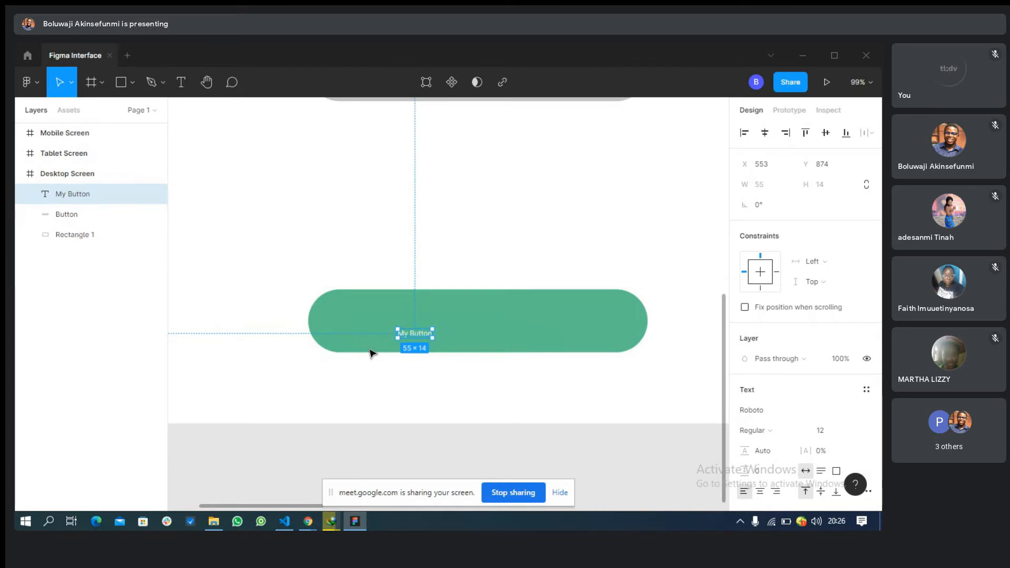
click(830, 435)
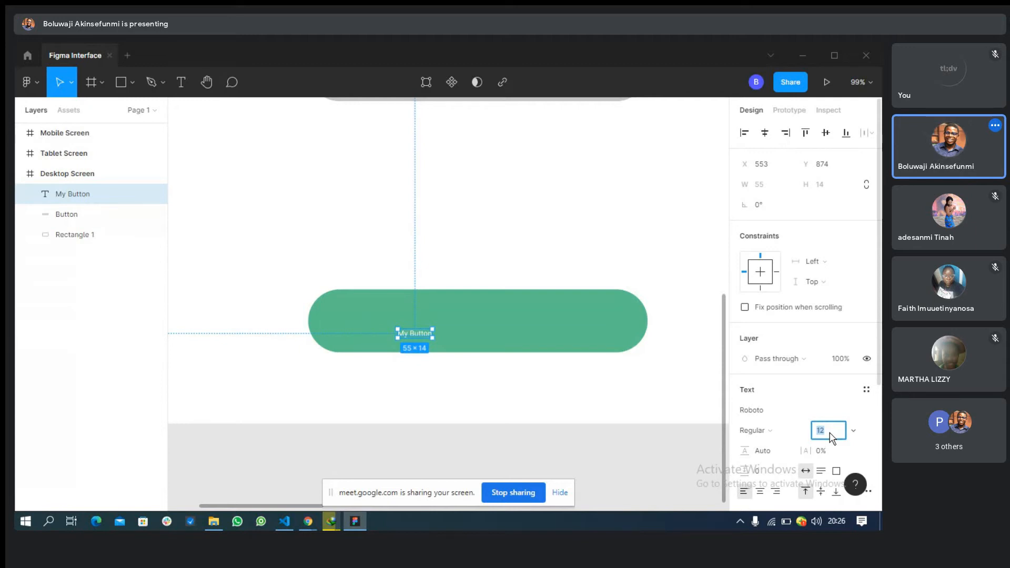
text(20)
key(Return)
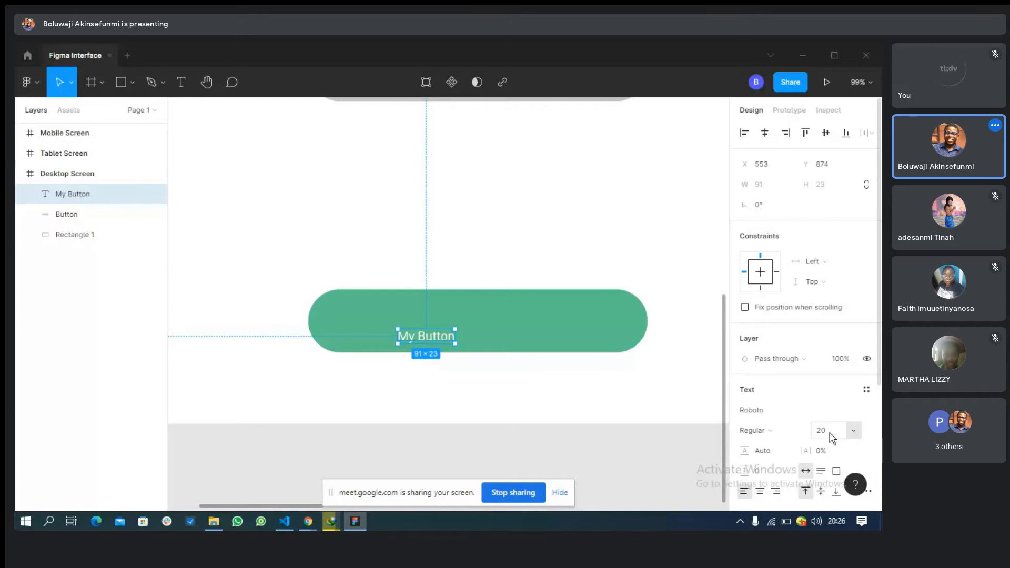
click(830, 435)
text(30)
key(Return)
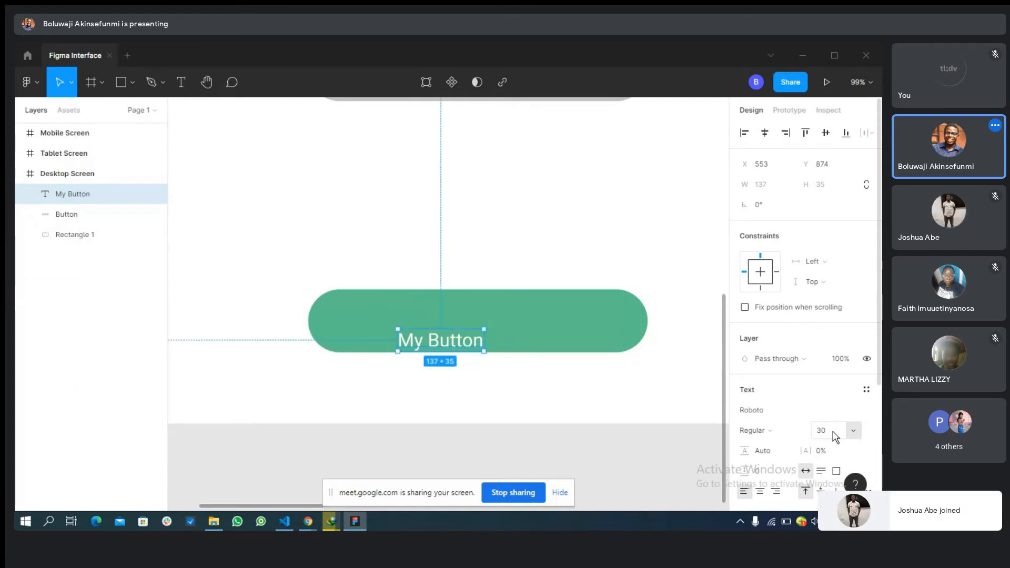
click(833, 432)
text(50)
key(Return)
drag(491, 349, 501, 326)
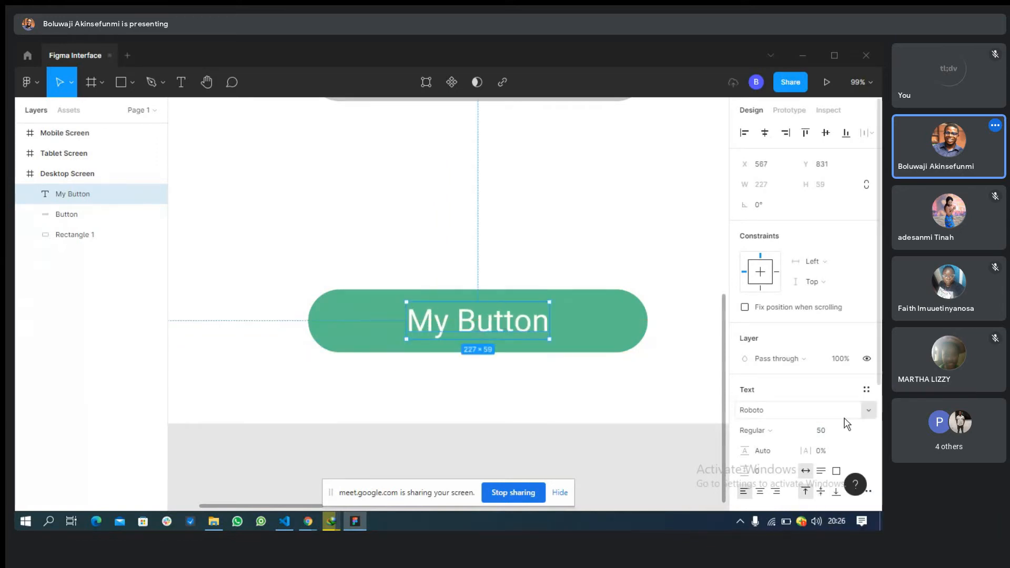
Set the My Button text's font weight to Medium
click(785, 430)
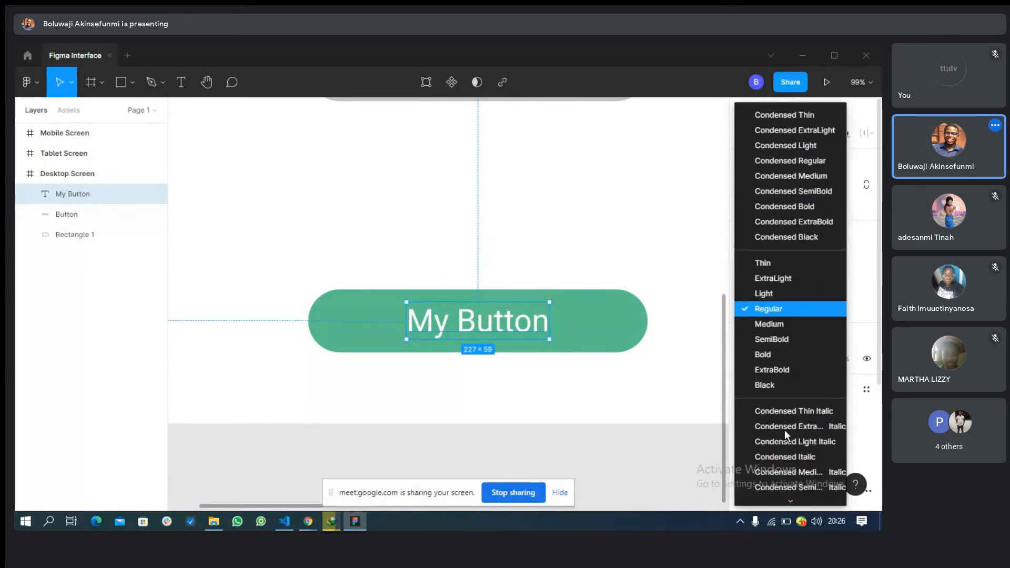
click(764, 325)
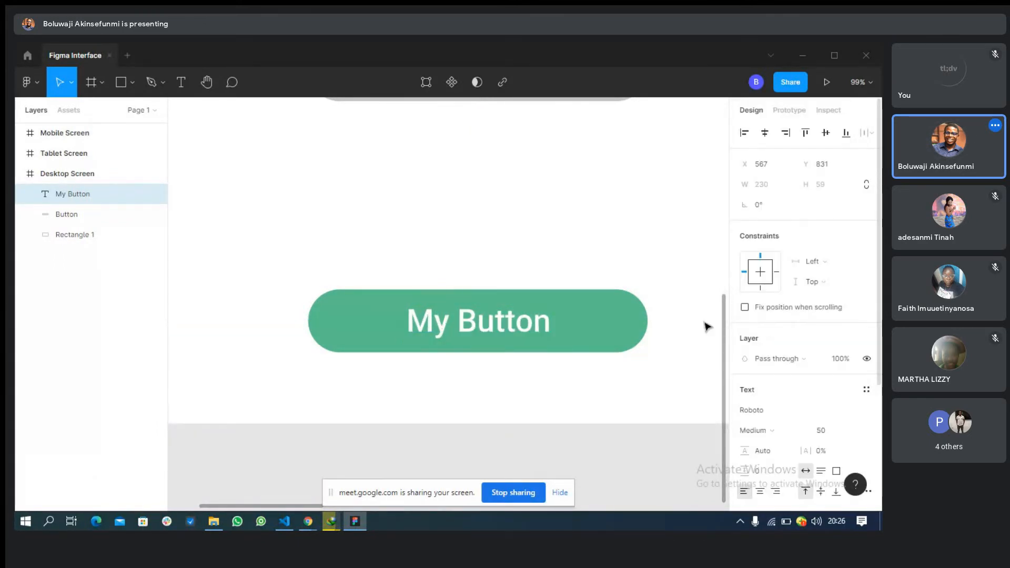
click(664, 280)
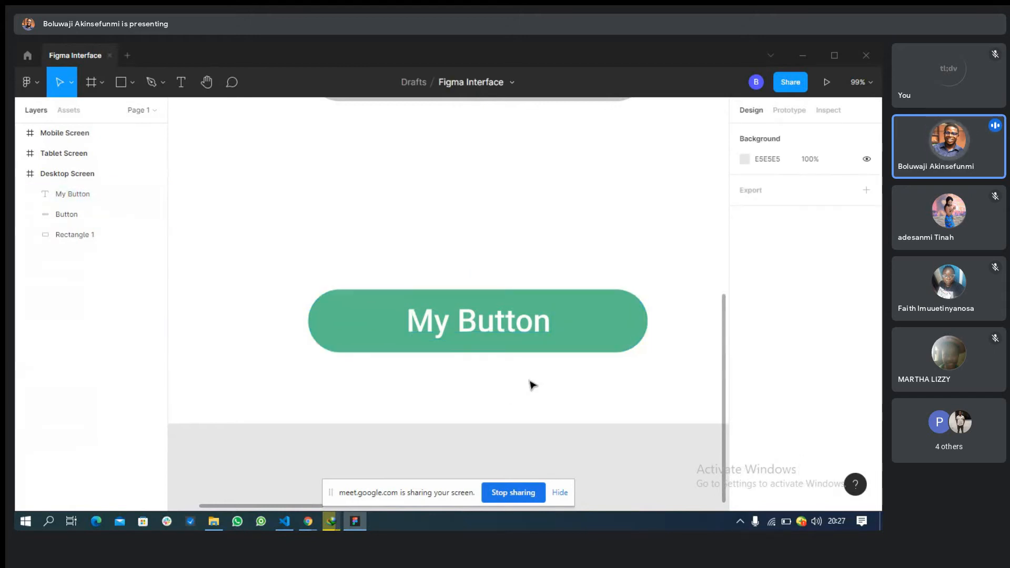
Create a component from the My Button text and the green Button shape together
scroll(531, 386, down, 1)
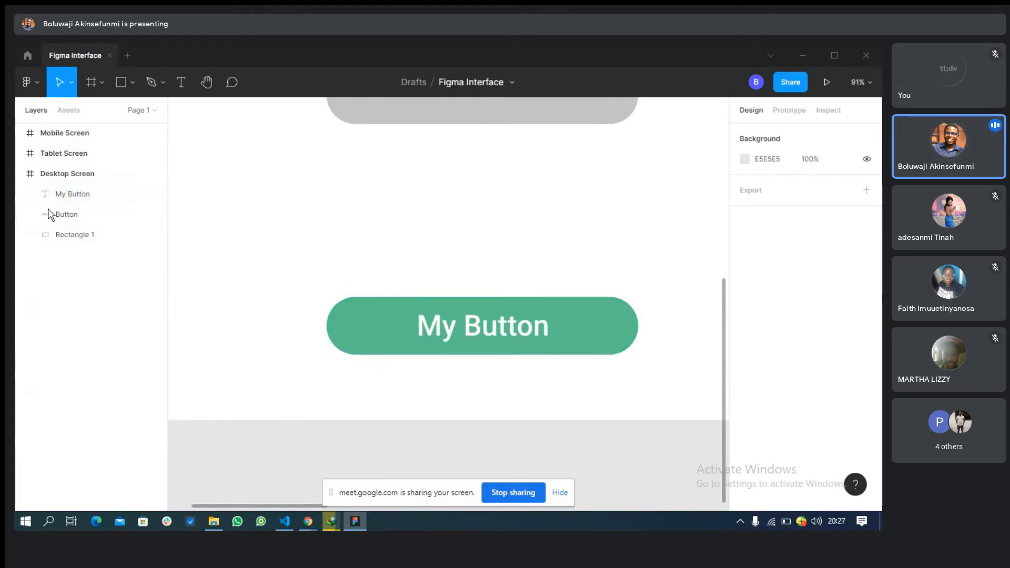
click(63, 199)
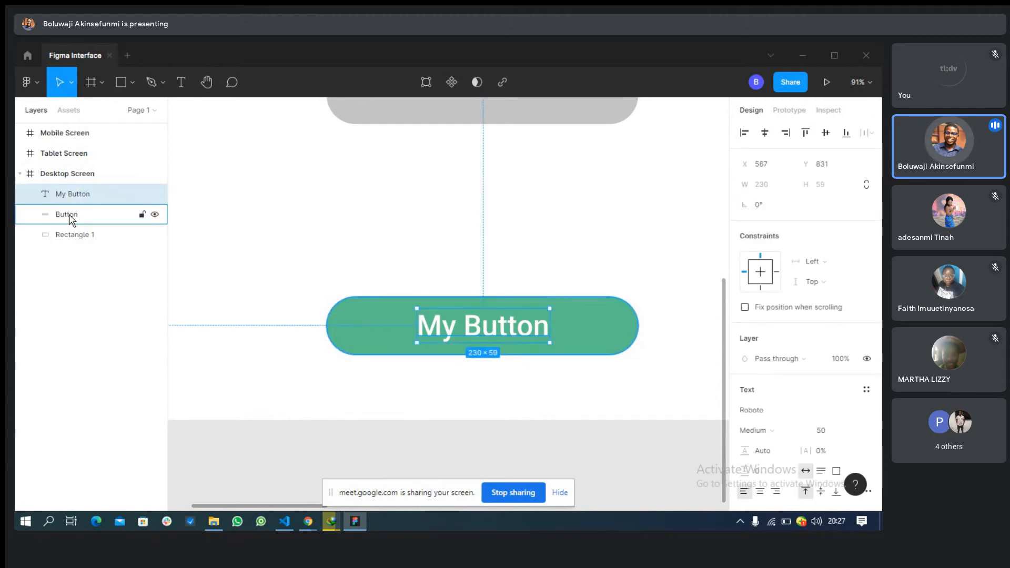
click(70, 216)
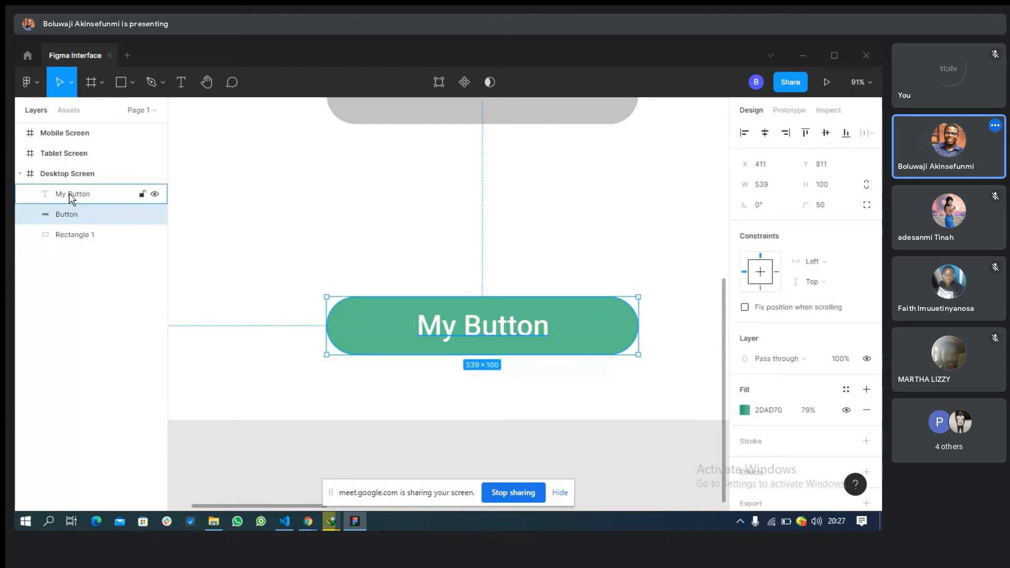
shift+click(69, 193)
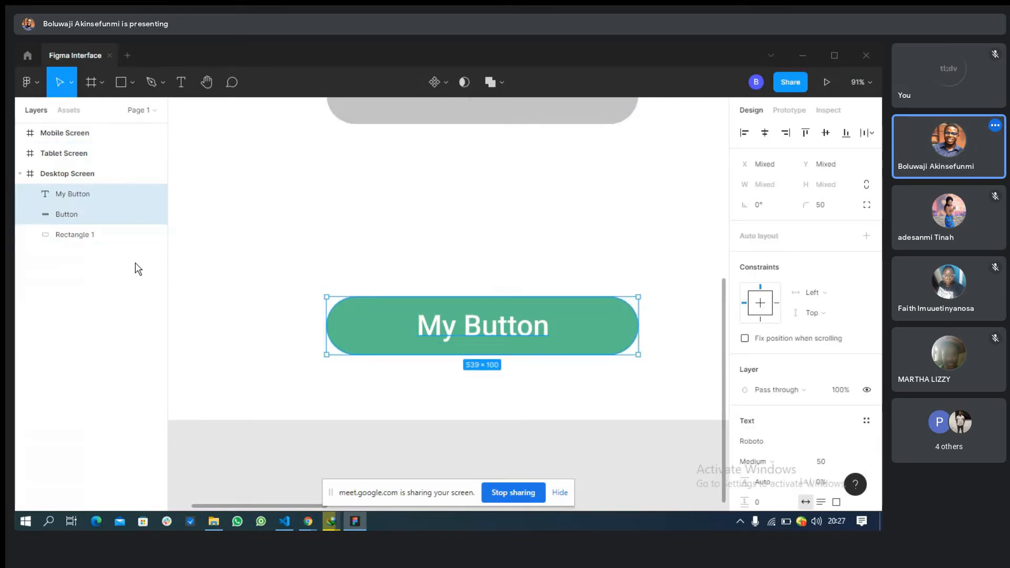
shift+click(66, 213)
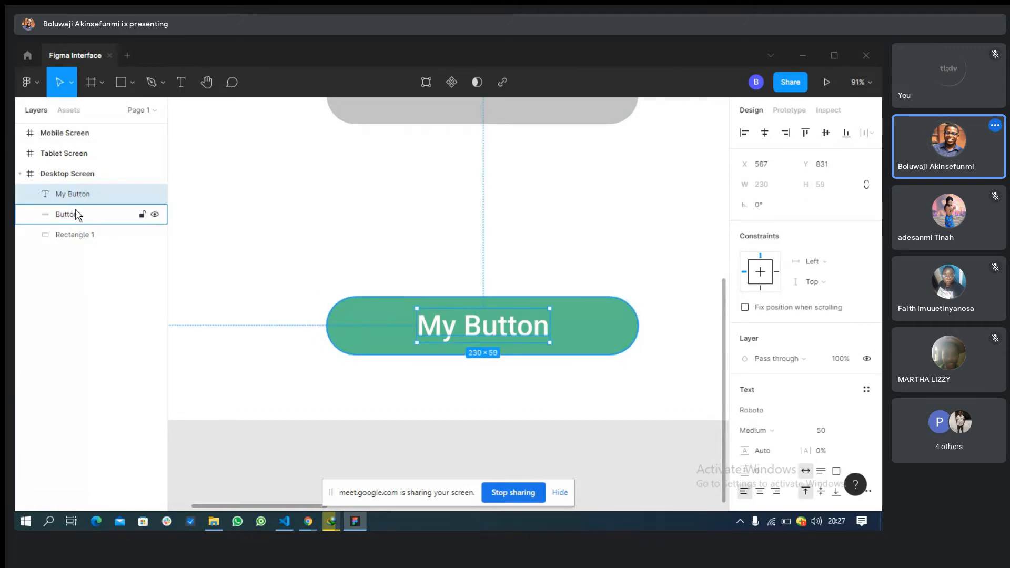
shift+click(77, 214)
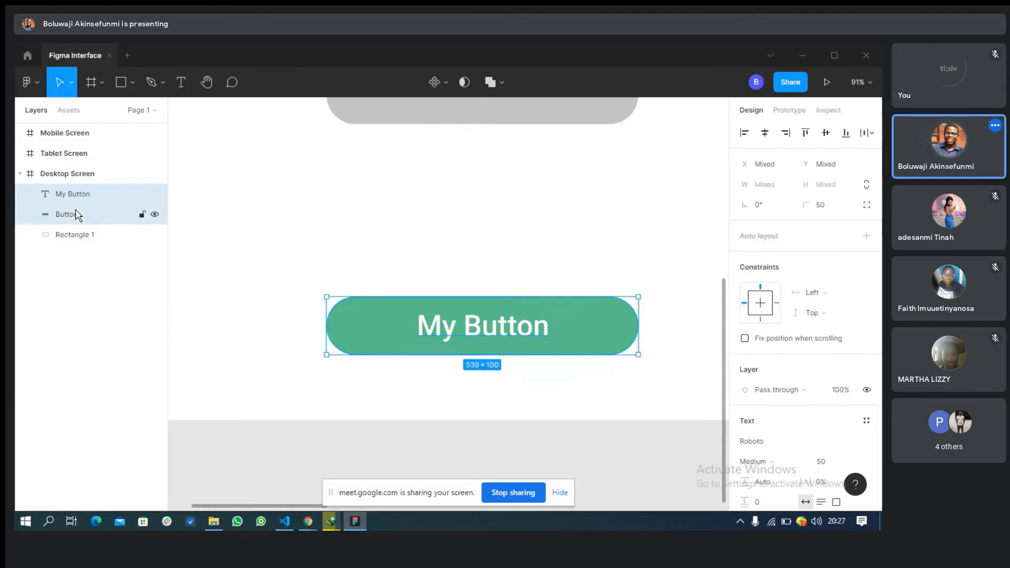
right_click(76, 214)
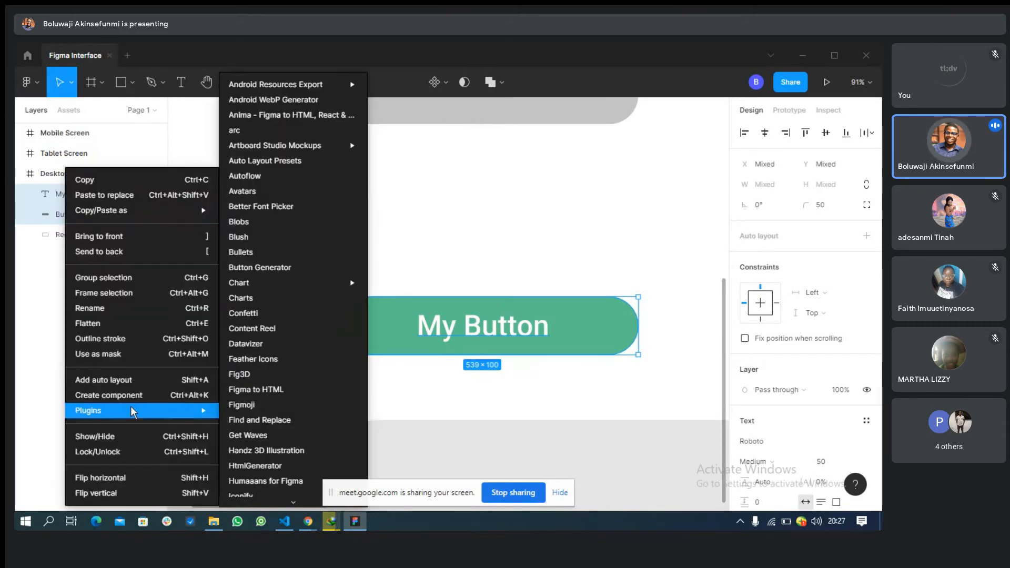
click(160, 392)
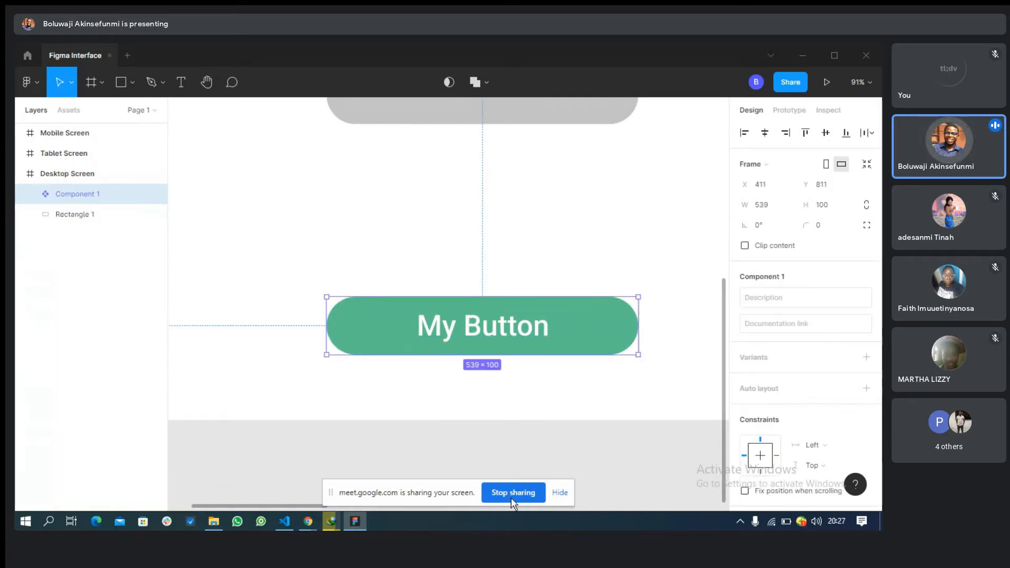
Check the Desktop Screen's local components in the file's assets, and return to the layer list
click(70, 112)
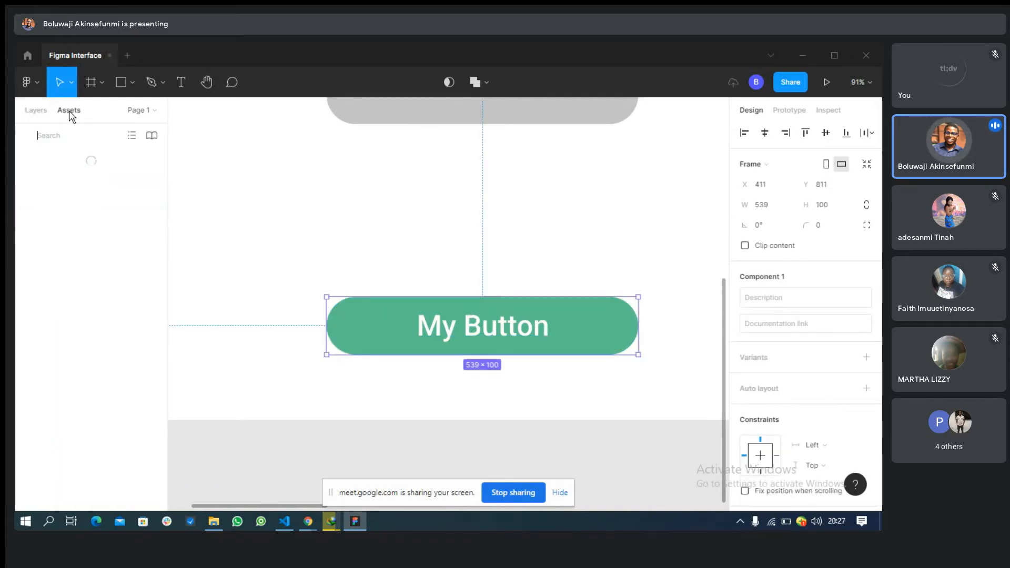
click(25, 182)
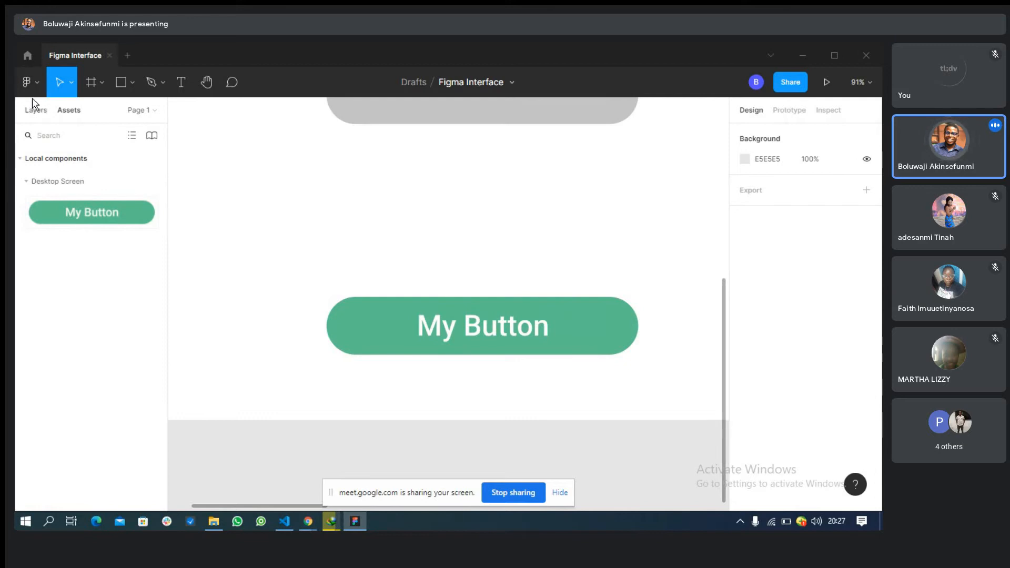
click(35, 112)
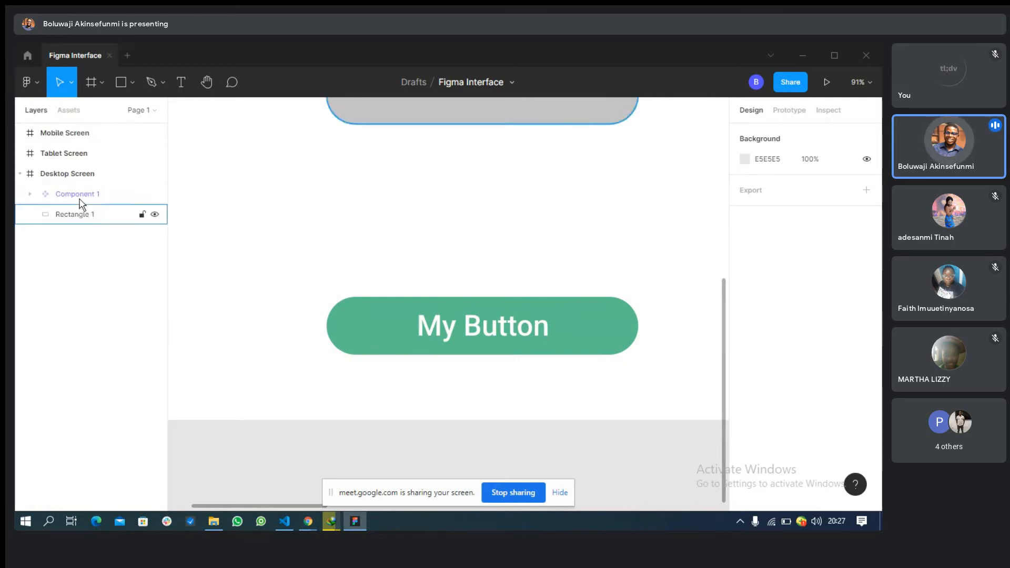
scroll(426, 269, down, 3)
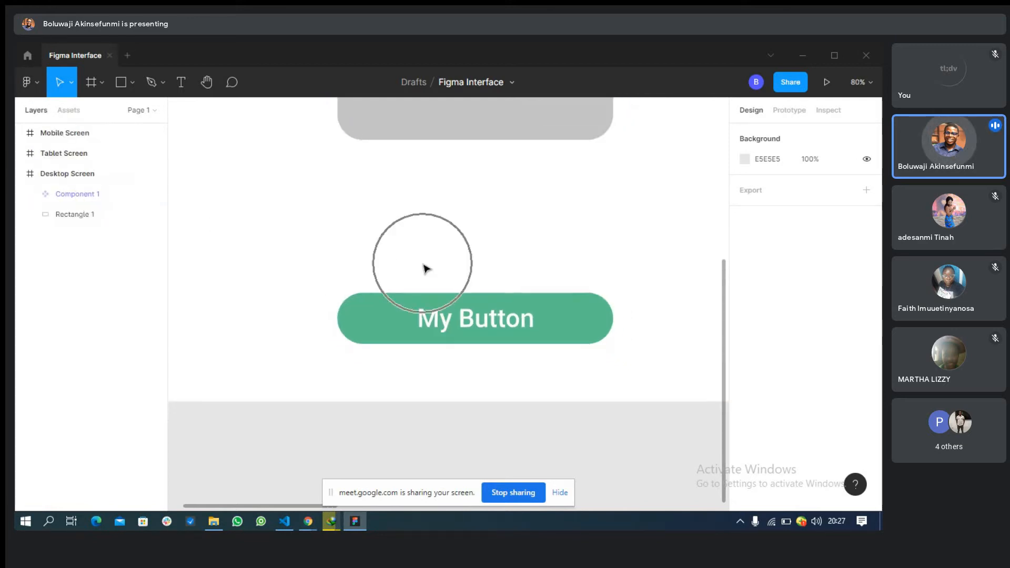
click(73, 194)
right_click(74, 195)
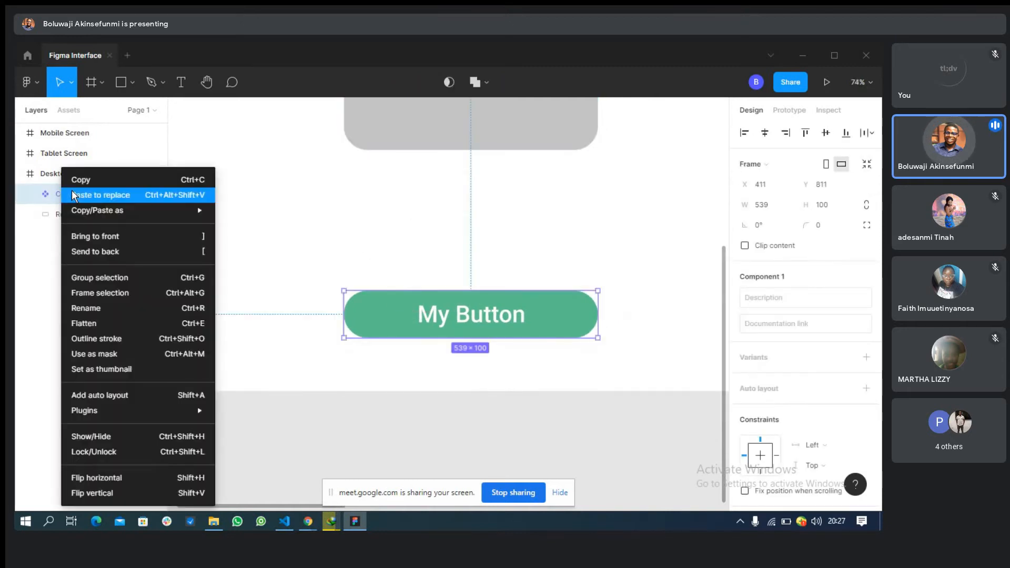
mouse_move(166, 216)
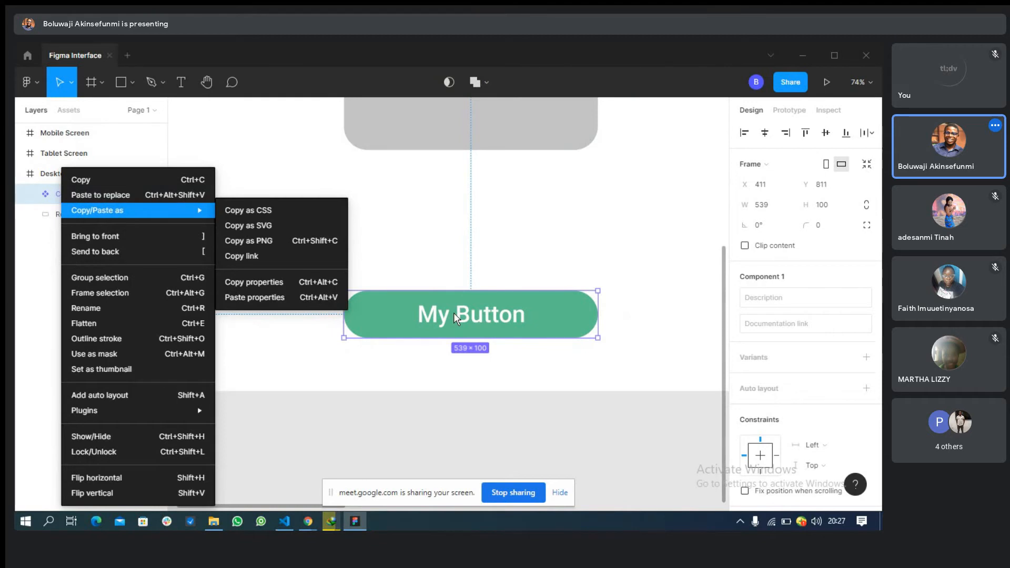
Draw a new frame of about 513 × 155 on the empty canvas beside the Desktop Screen frame, opposite the Tablet Screen
key(f)
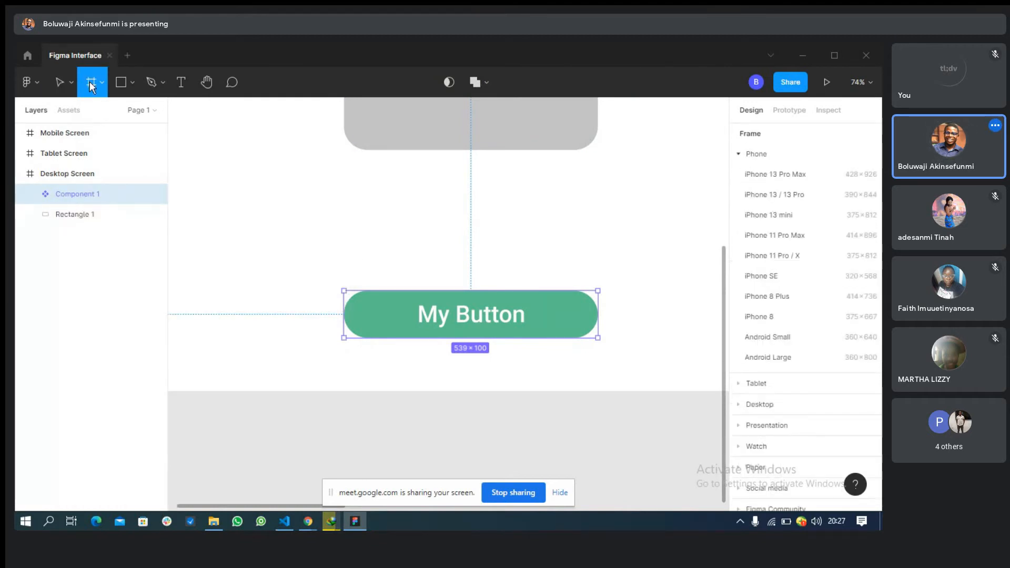
scroll(473, 363, down, 6)
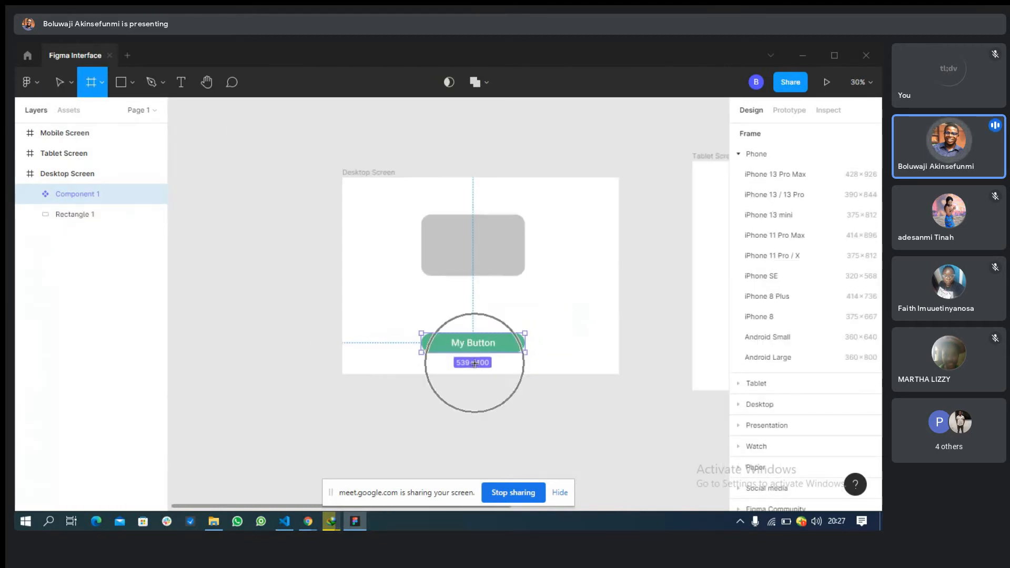
drag(188, 237, 285, 265)
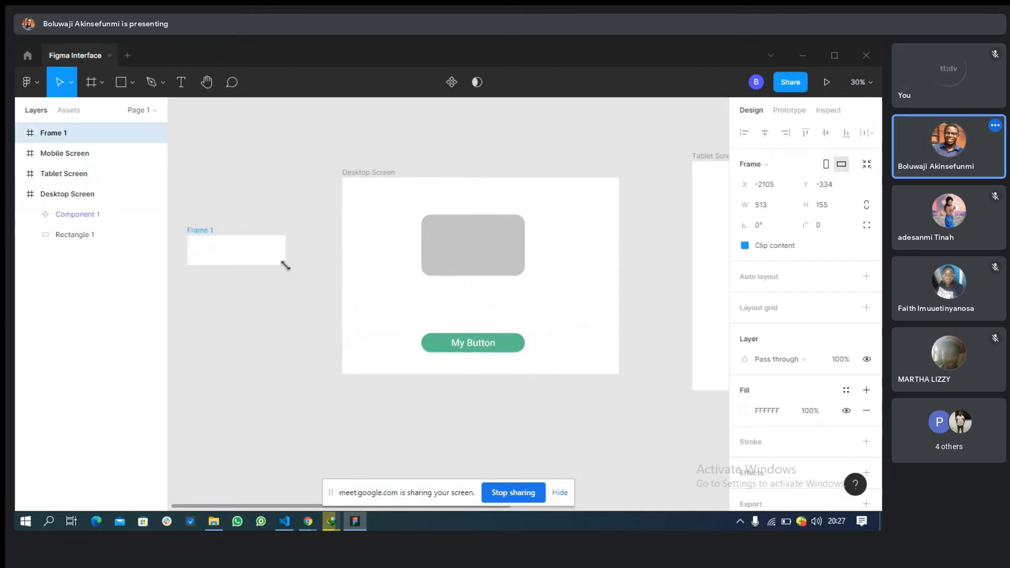
Rename the new frame as ButtonFrame
double_click(55, 136)
text(Bu)
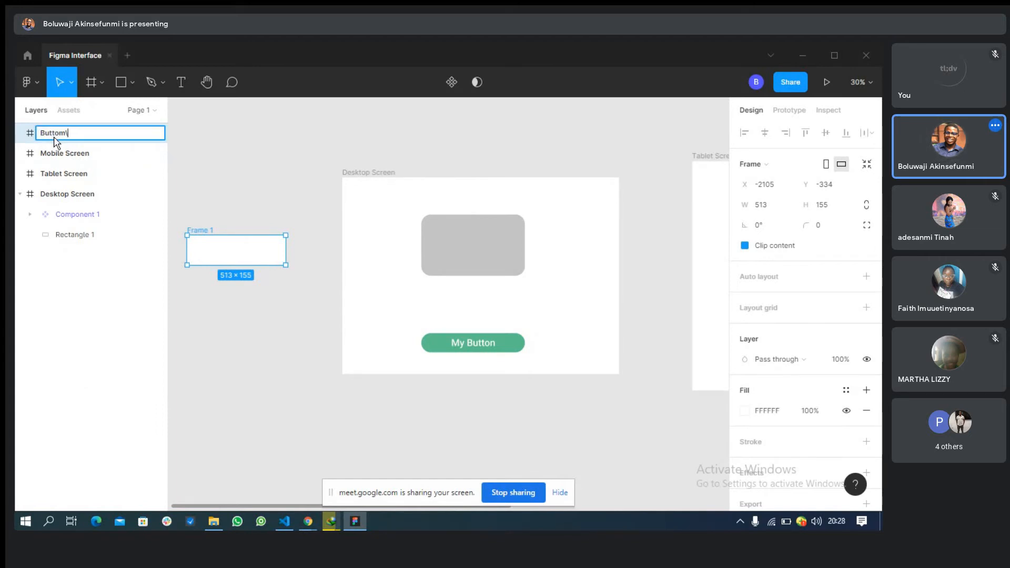
text(ttonF)
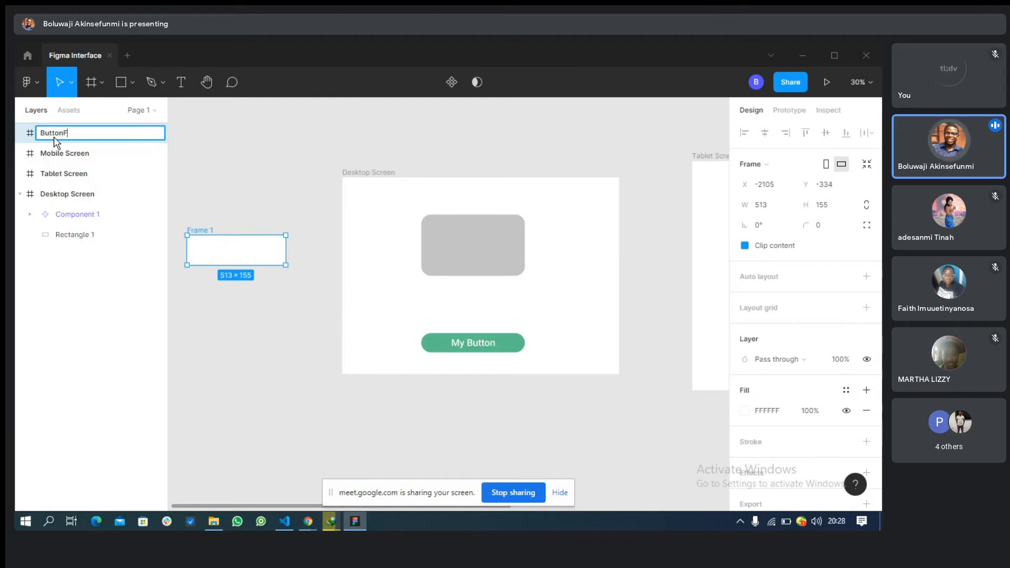
text(rame)
key(Return)
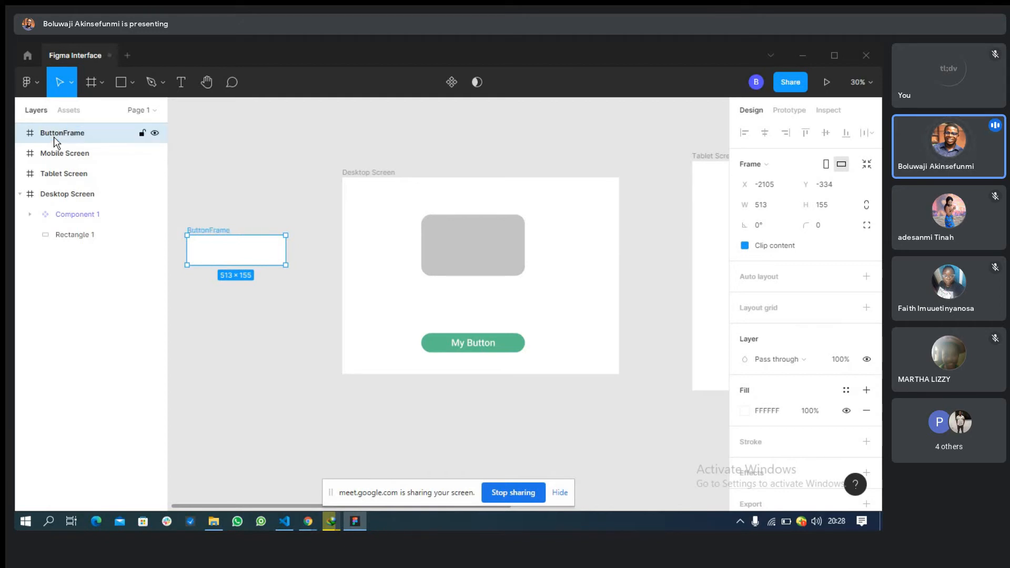
Place an instance of the My Button component in ButtonFrame and resize it to about 440 × 89 so it fits inside the frame
click(75, 214)
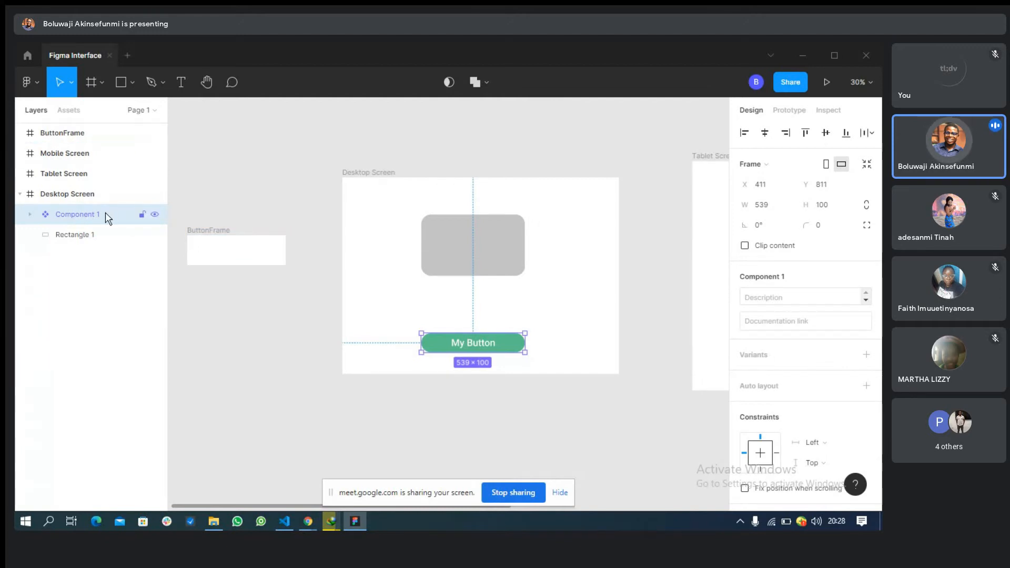
click(69, 110)
drag(97, 218, 239, 256)
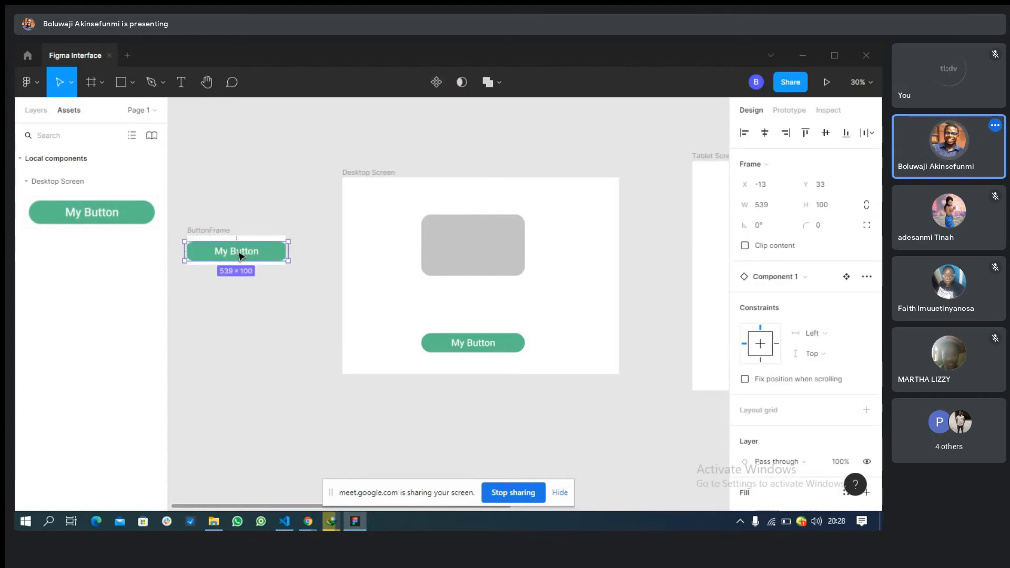
drag(288, 262, 269, 259)
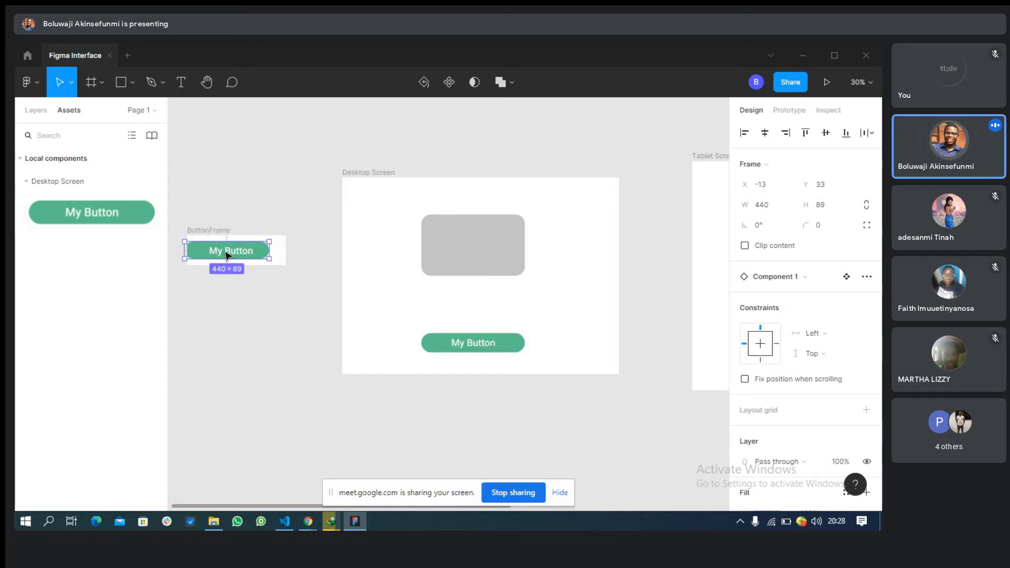
click(271, 284)
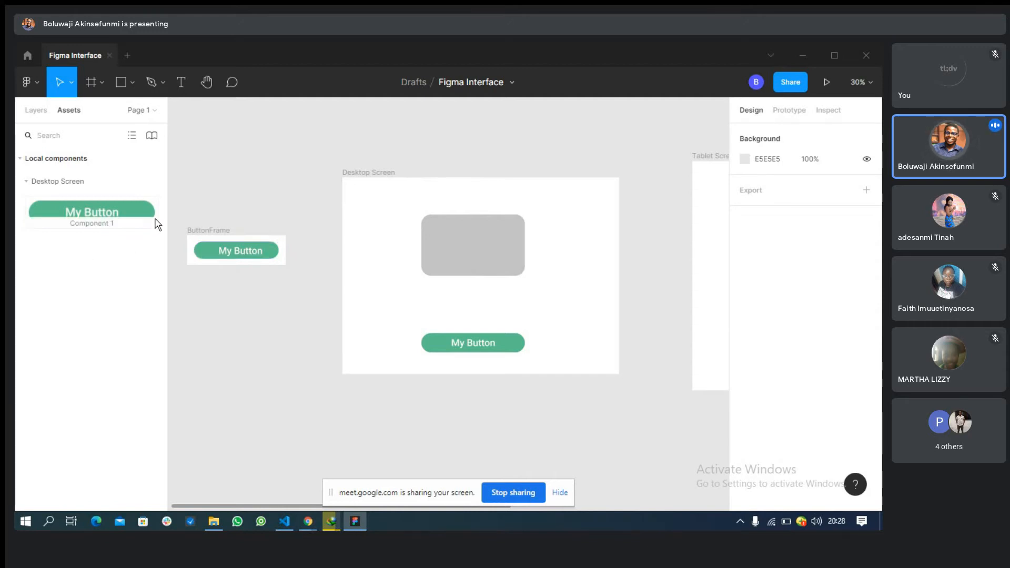
Make the ButtonFrame background fully transparent by setting its fill opacity to 0%
click(36, 110)
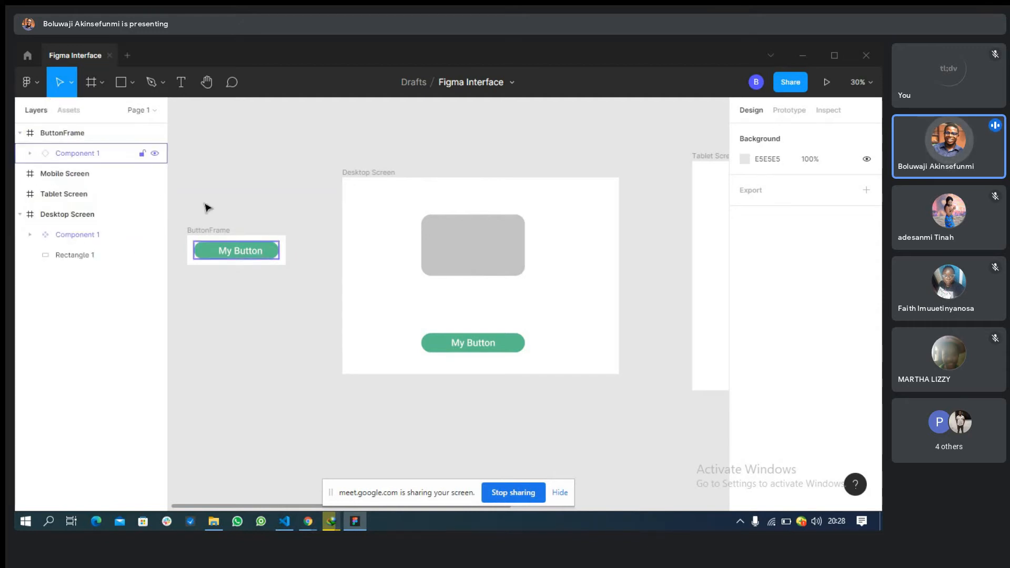
click(64, 138)
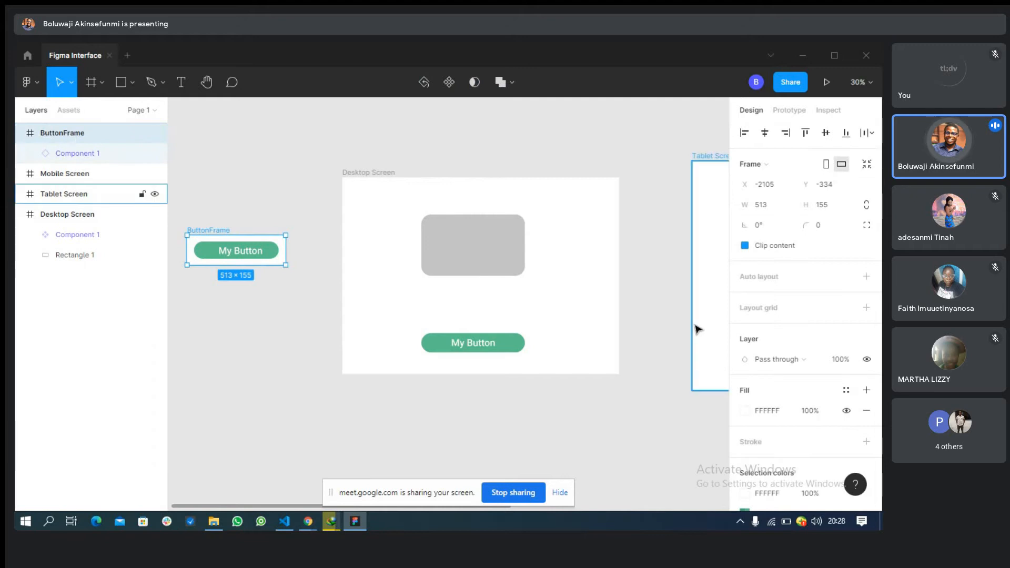
click(744, 411)
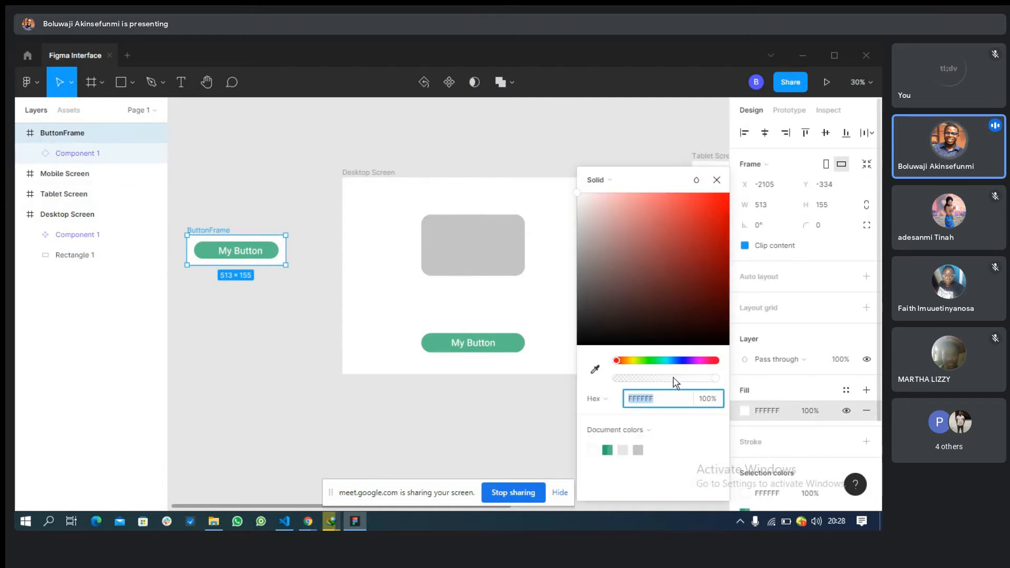
drag(673, 379, 571, 365)
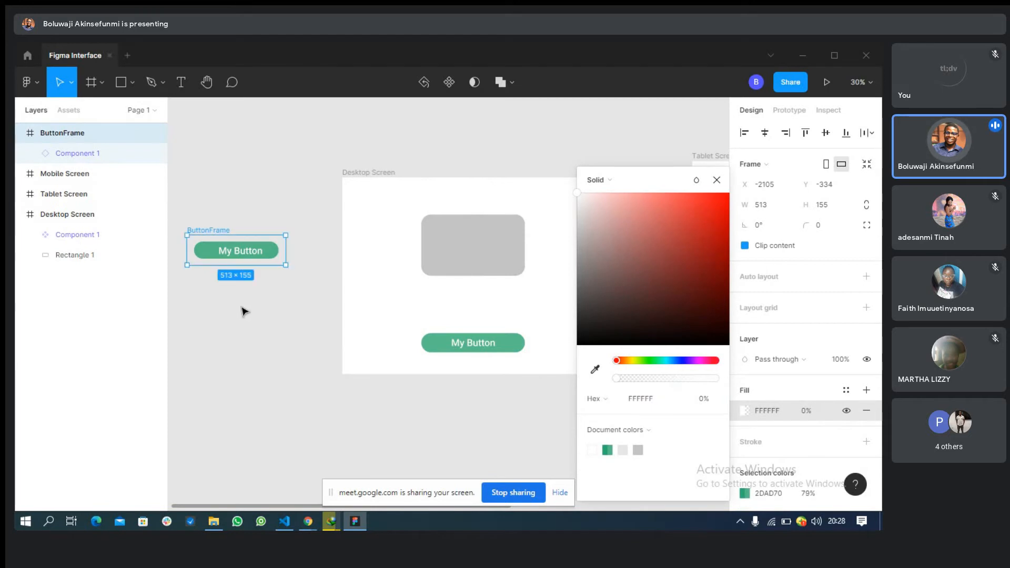
click(244, 312)
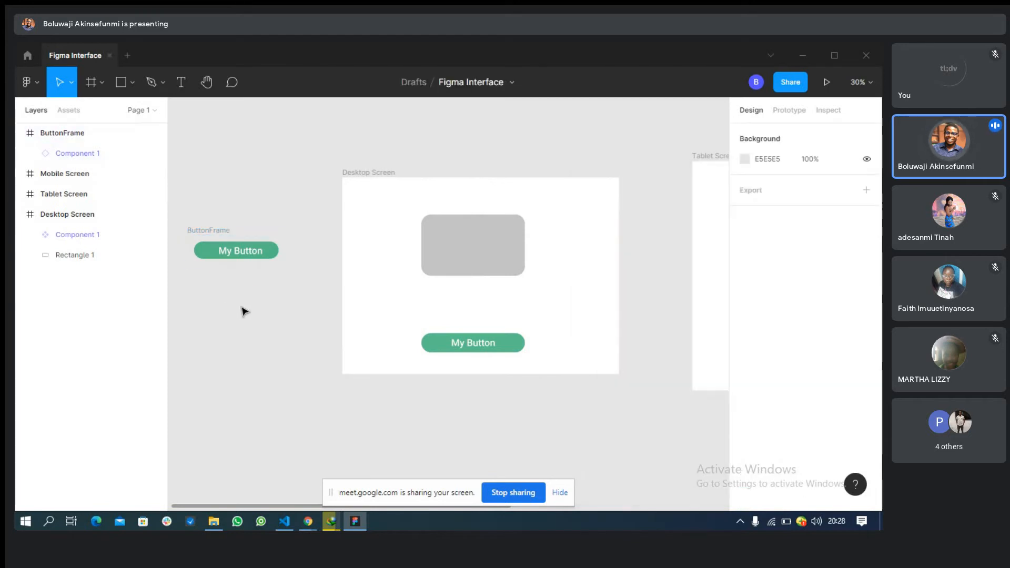
Nest ButtonFrame inside the Desktop Screen frame and position it between the grey rectangle and the original button
click(46, 135)
click(20, 133)
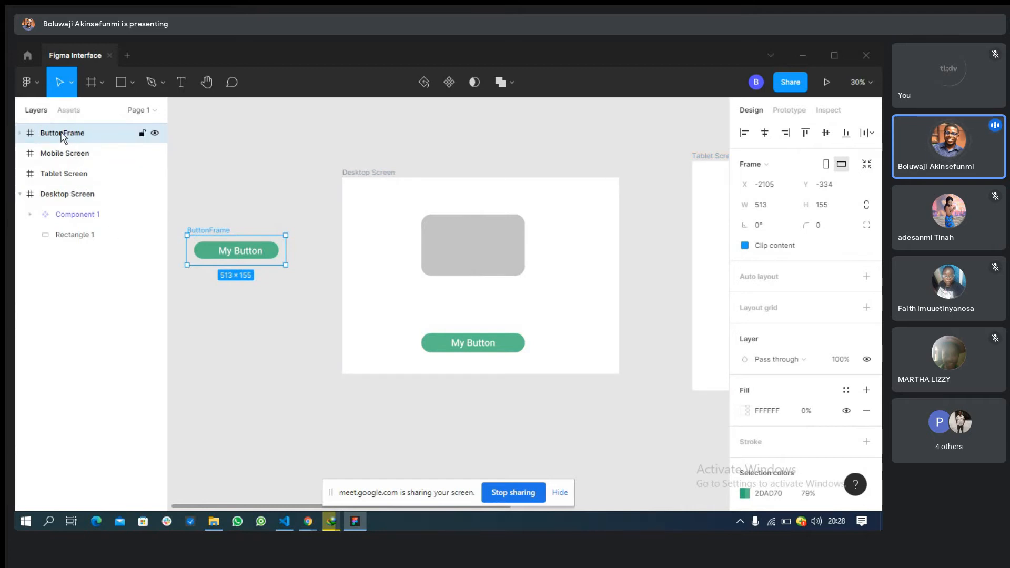
drag(62, 136, 101, 207)
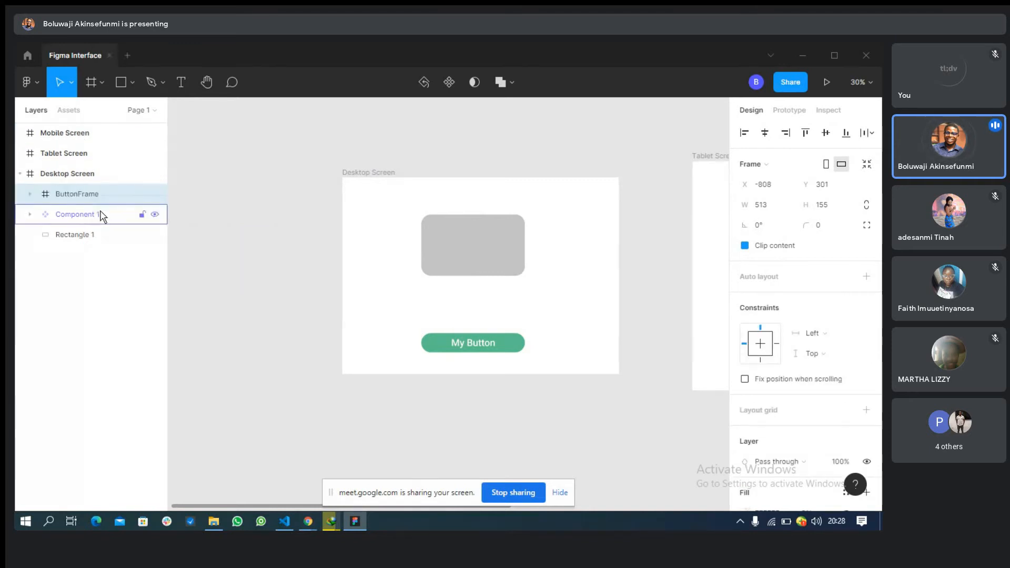
click(100, 215)
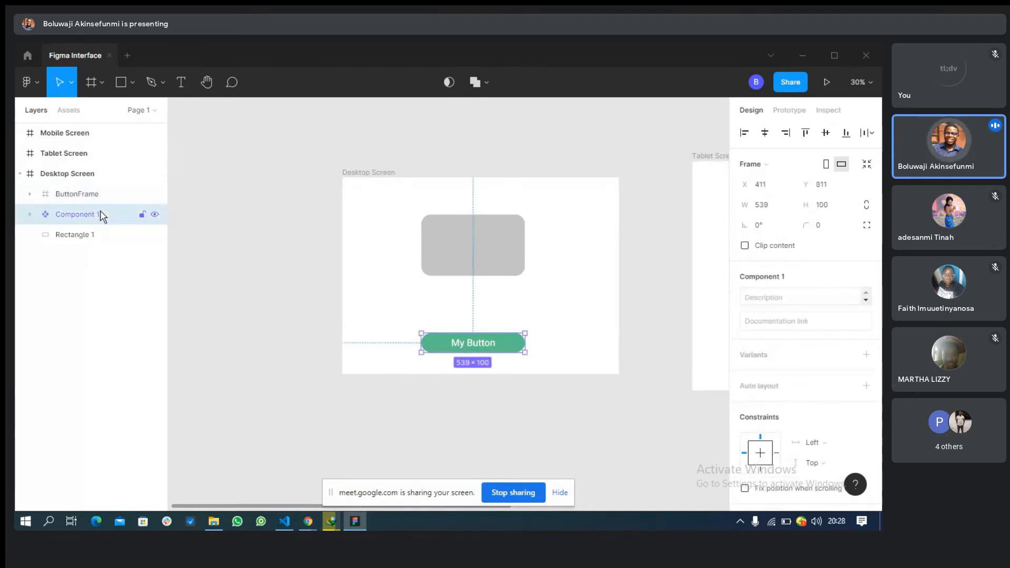
click(58, 195)
drag(356, 284, 485, 305)
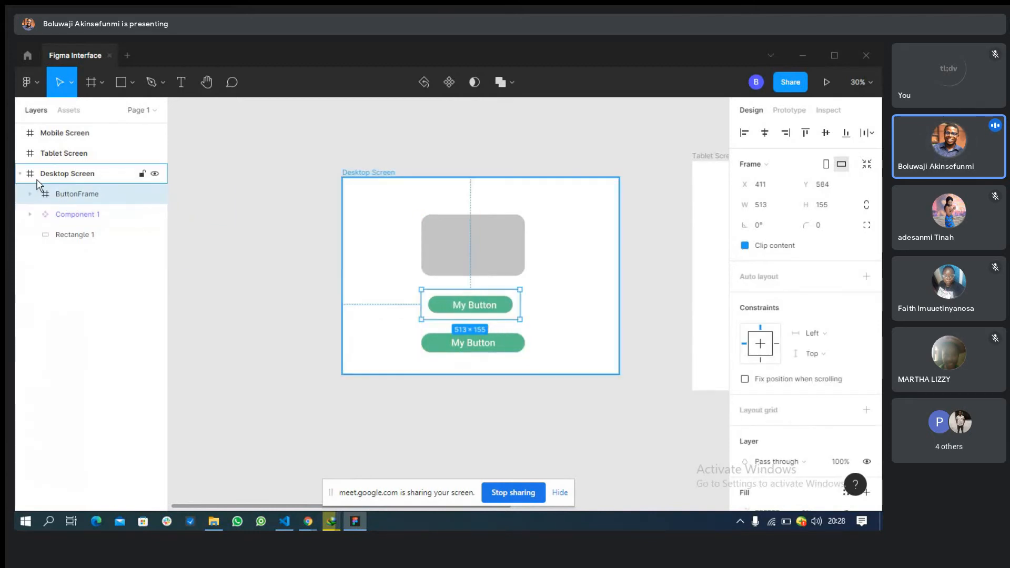
Delete the original button component from Desktop Screen and move ButtonFrame down, horizontally centred below the grey rectangle
click(84, 219)
key(Delete)
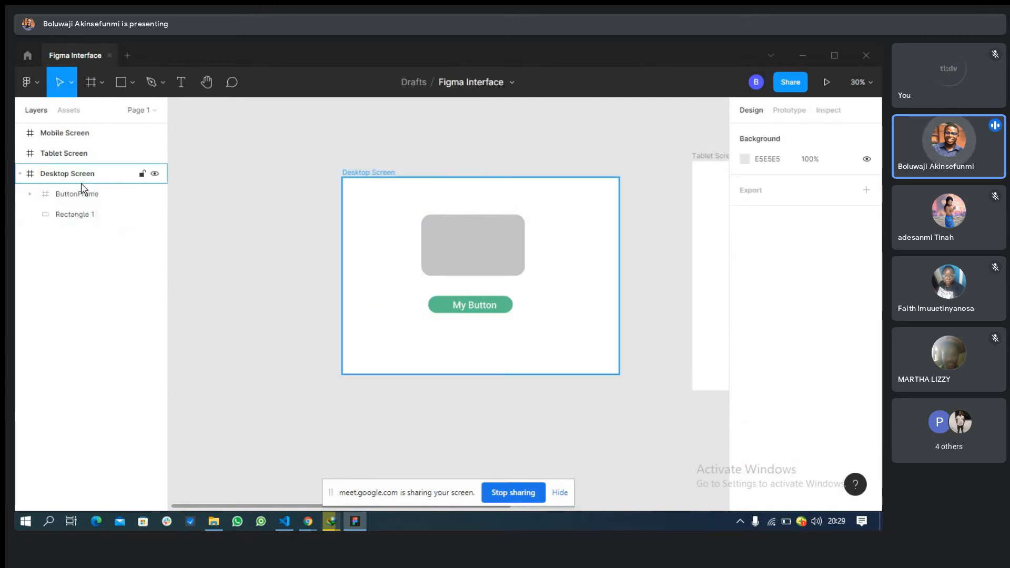
click(65, 195)
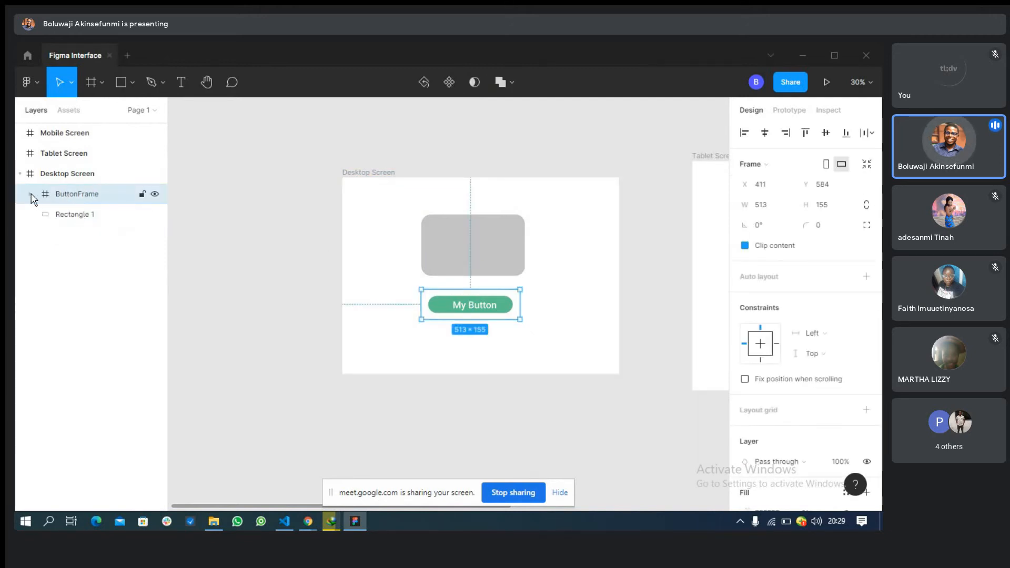
click(30, 194)
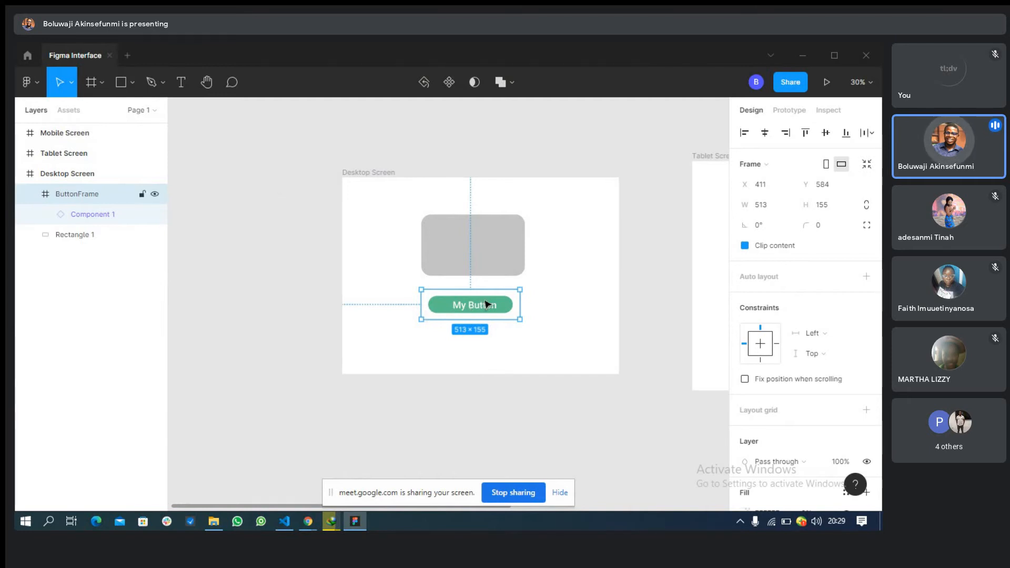
drag(487, 304, 489, 325)
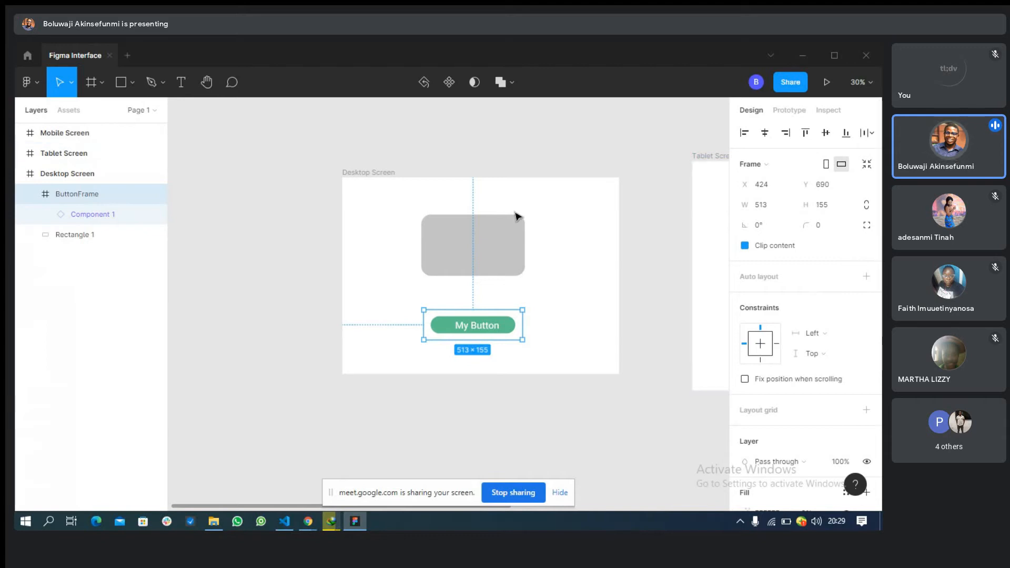
click(557, 216)
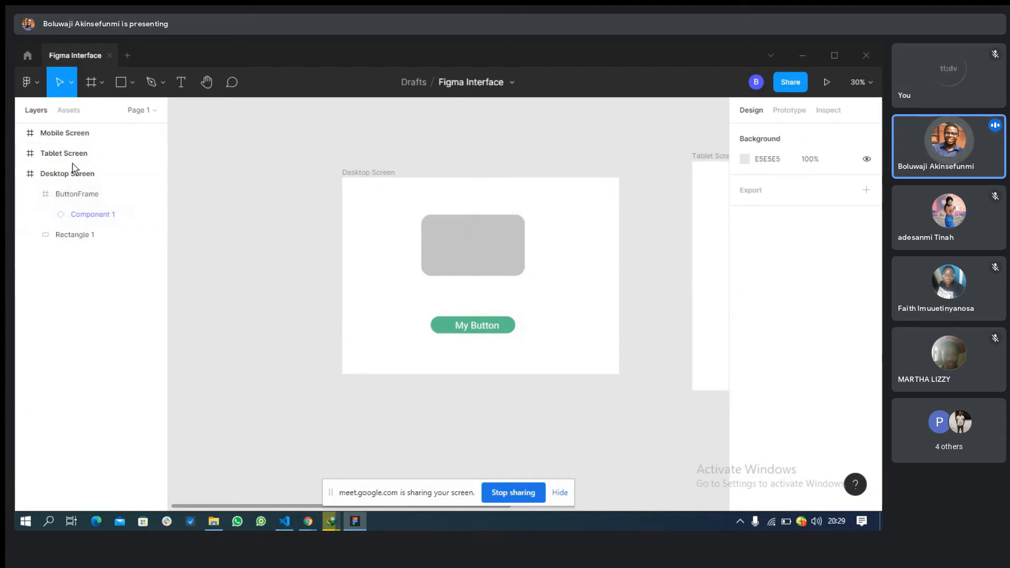
Change the grey rectangle's fill on Desktop Screen to the coral red F86363
click(71, 177)
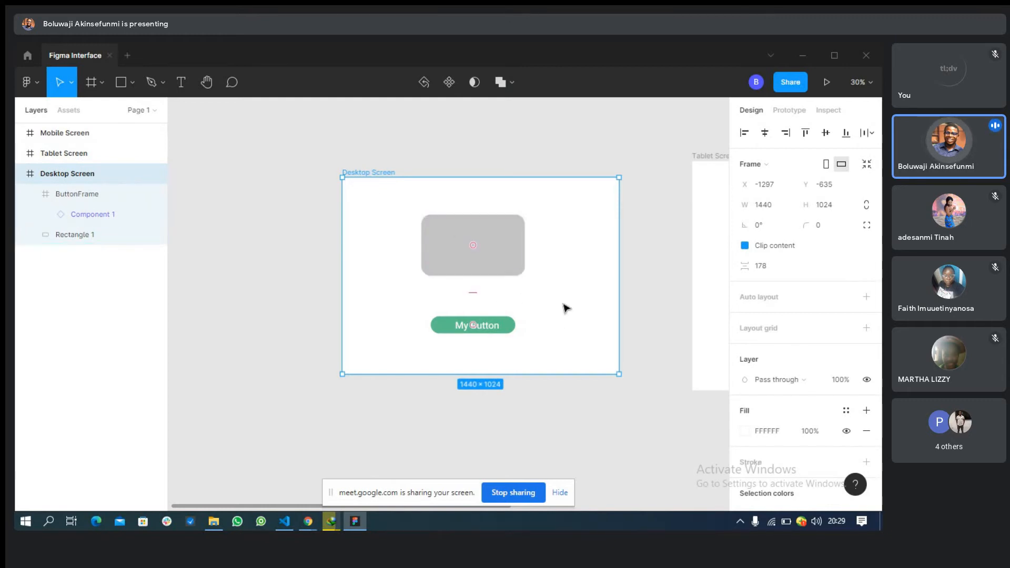
double_click(440, 260)
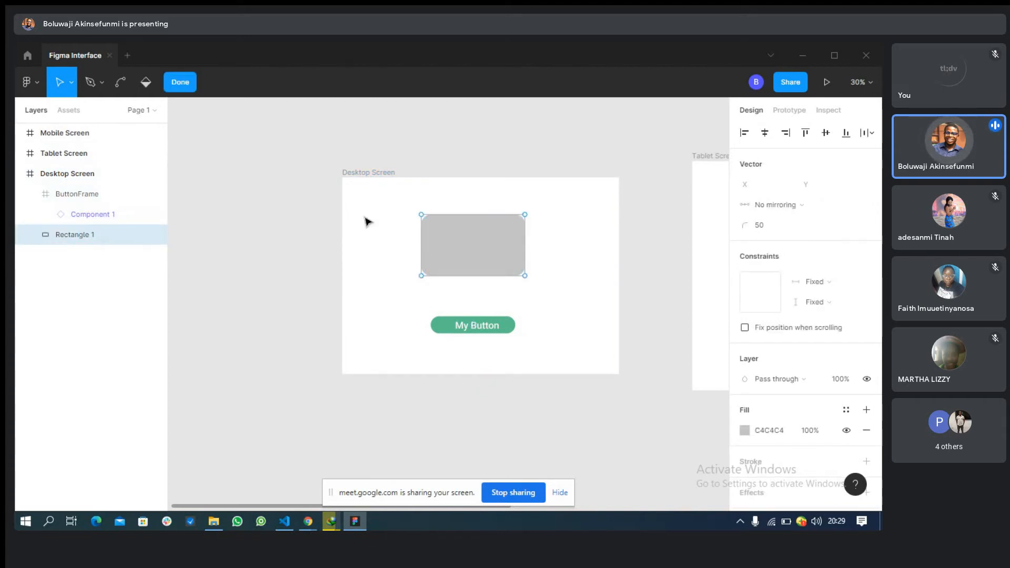
key(Escape)
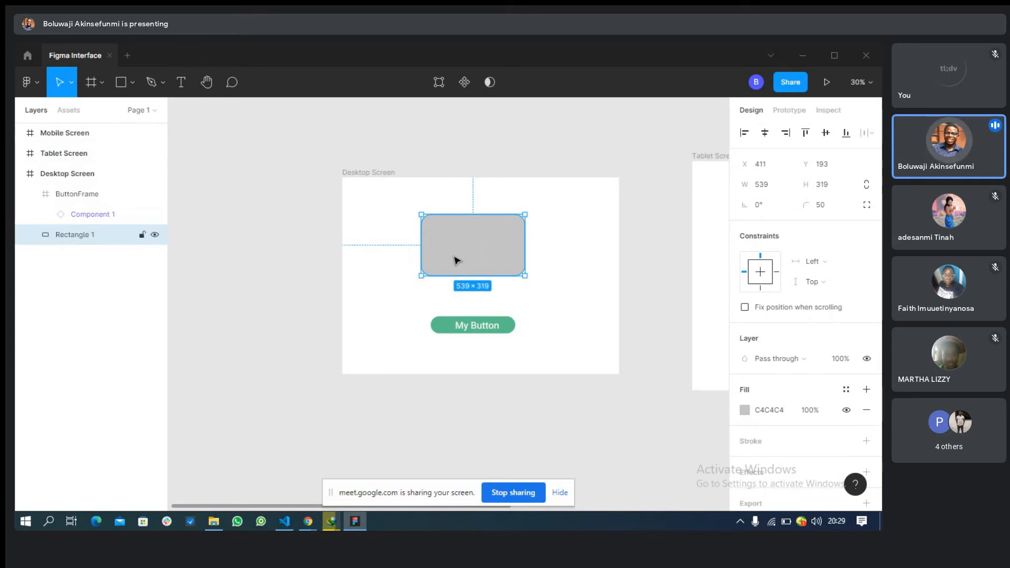
click(745, 410)
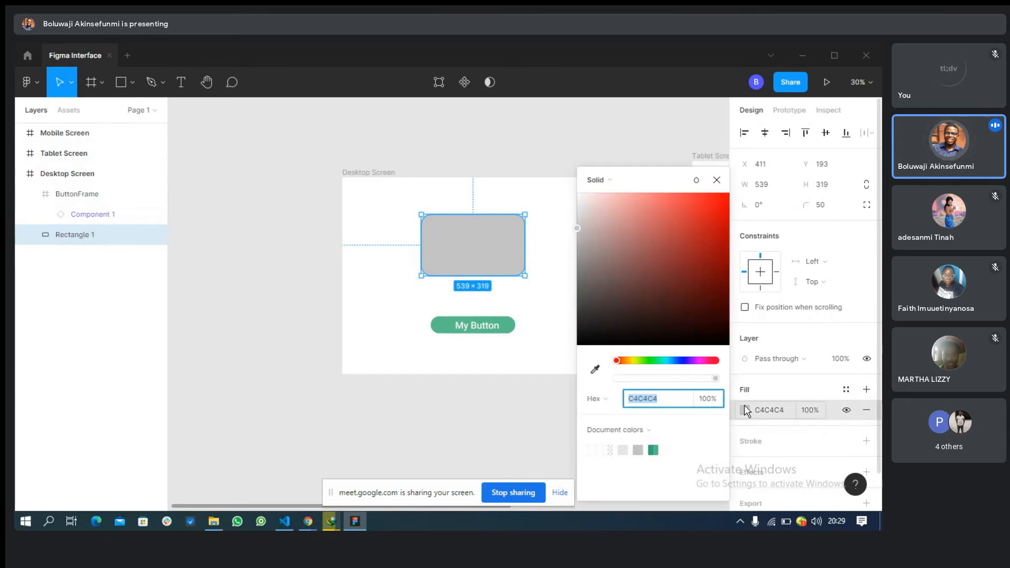
drag(699, 292, 670, 202)
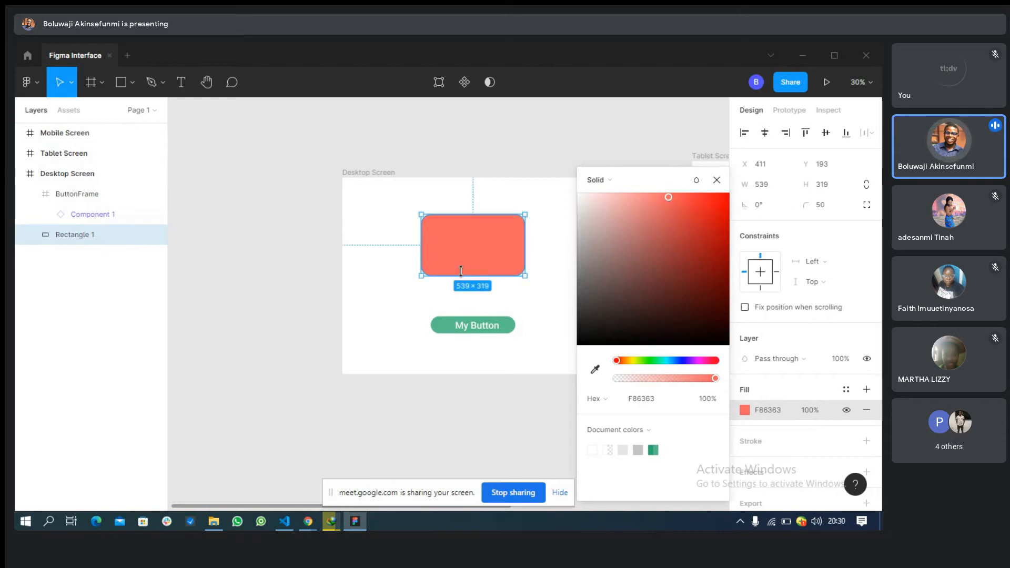
Rotate the coral rectangle to 45° and set its size to 500 × 500
click(757, 205)
text(45)
key(Return)
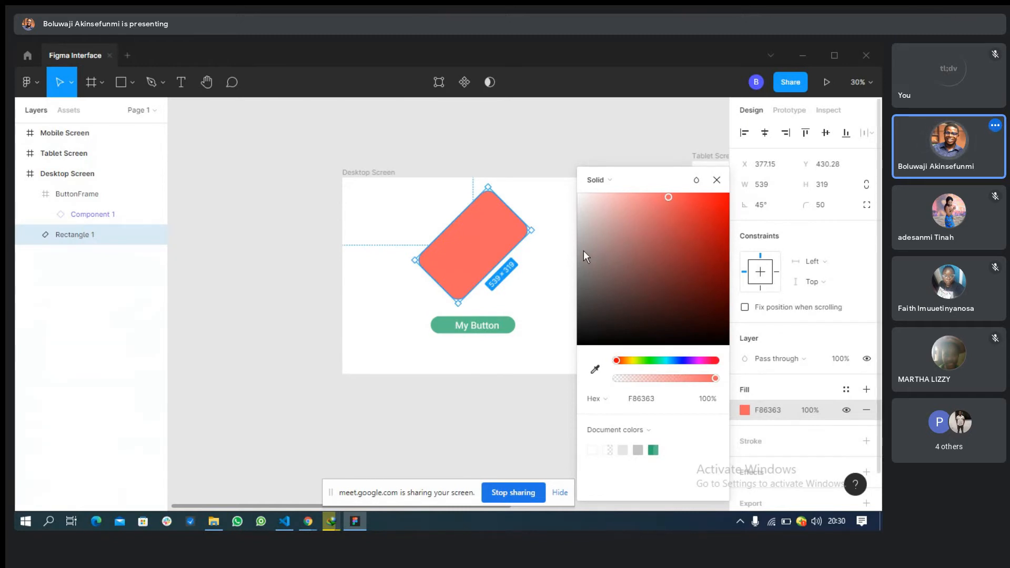
click(768, 187)
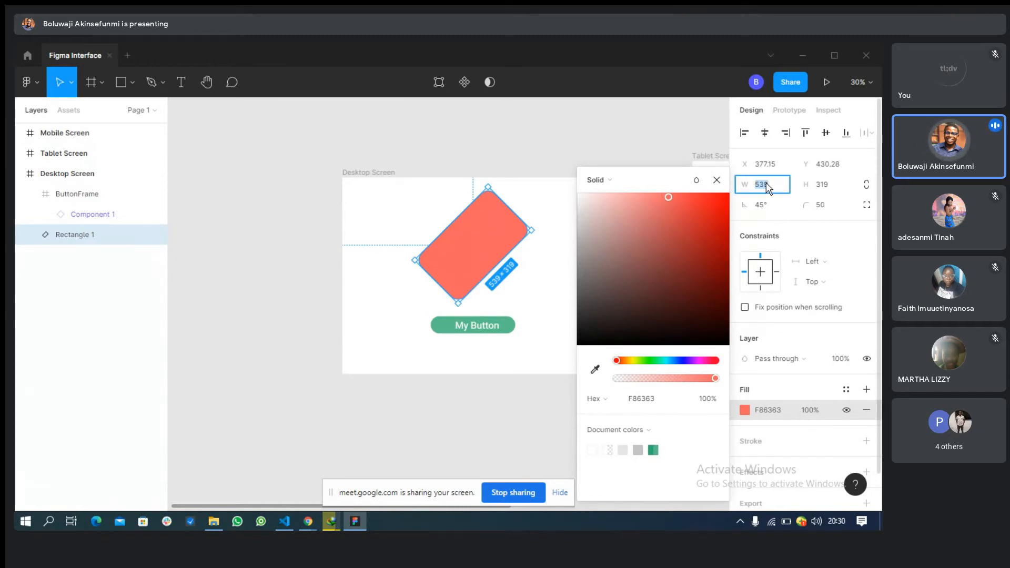
text(500)
key(Tab)
text(4)
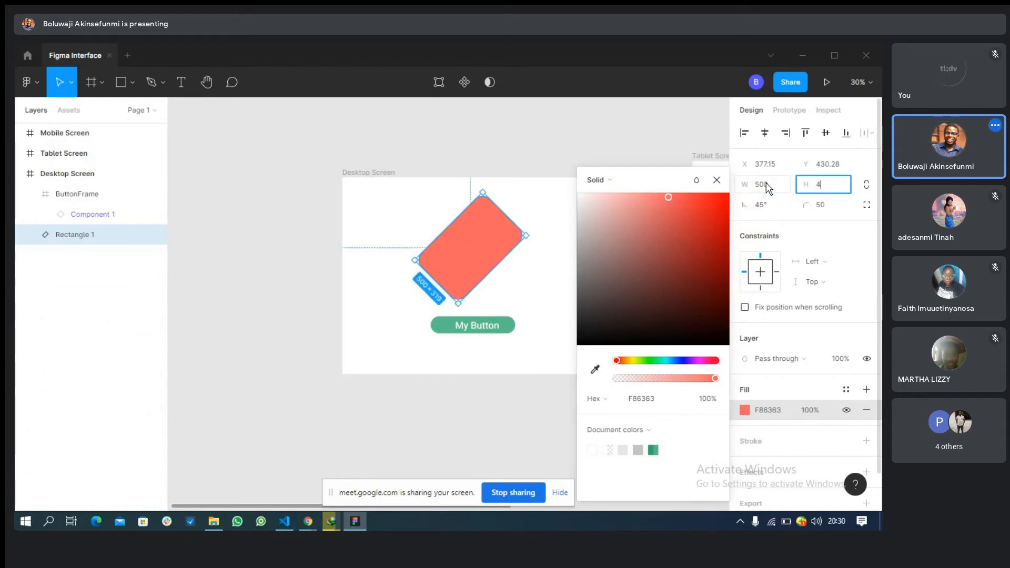
text(00500)
key(Return)
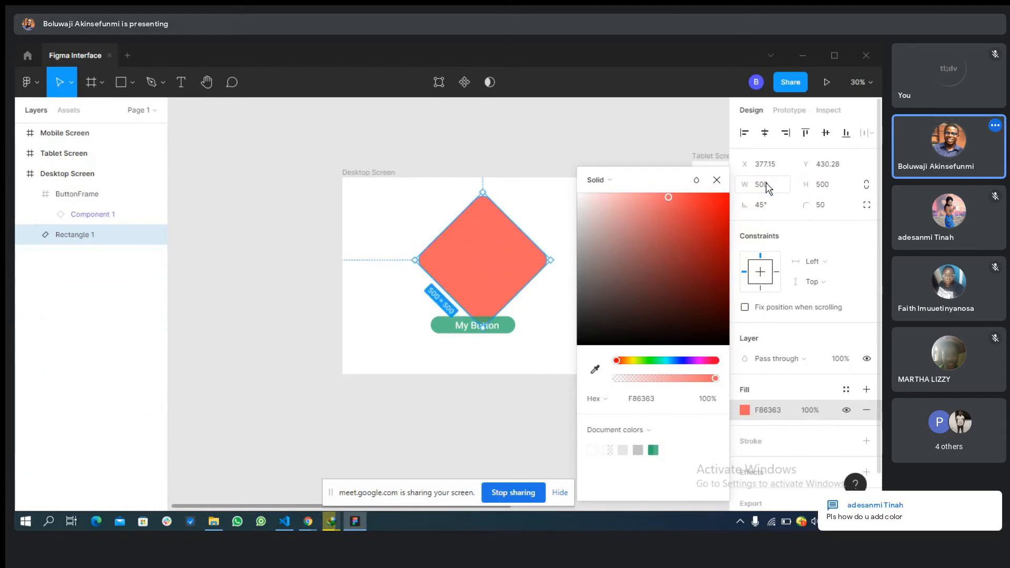
Move the coral square partly over the upper-left corner of Desktop Screen and set its rotation to 90°
drag(534, 265, 356, 212)
click(765, 205)
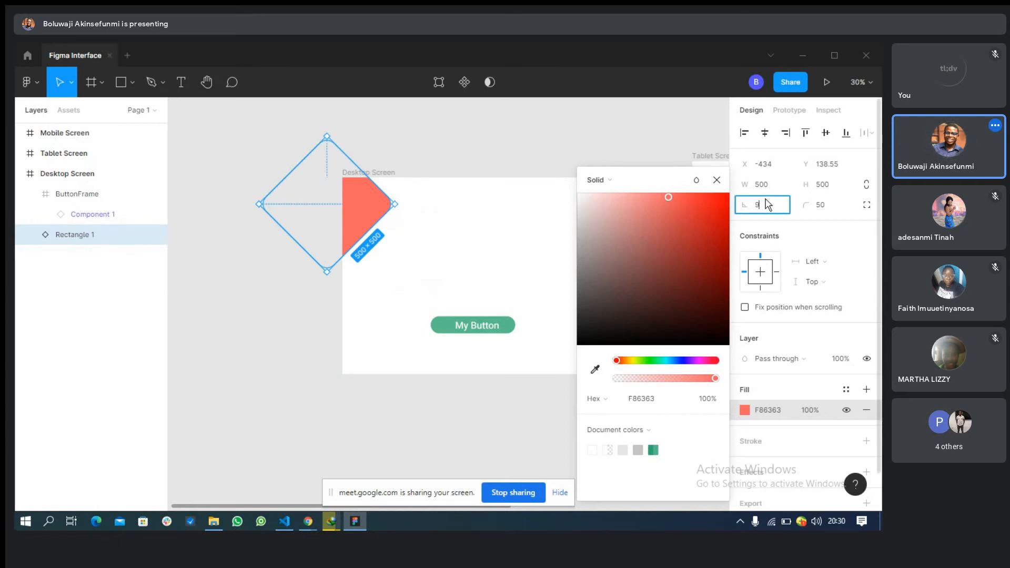
key(Return)
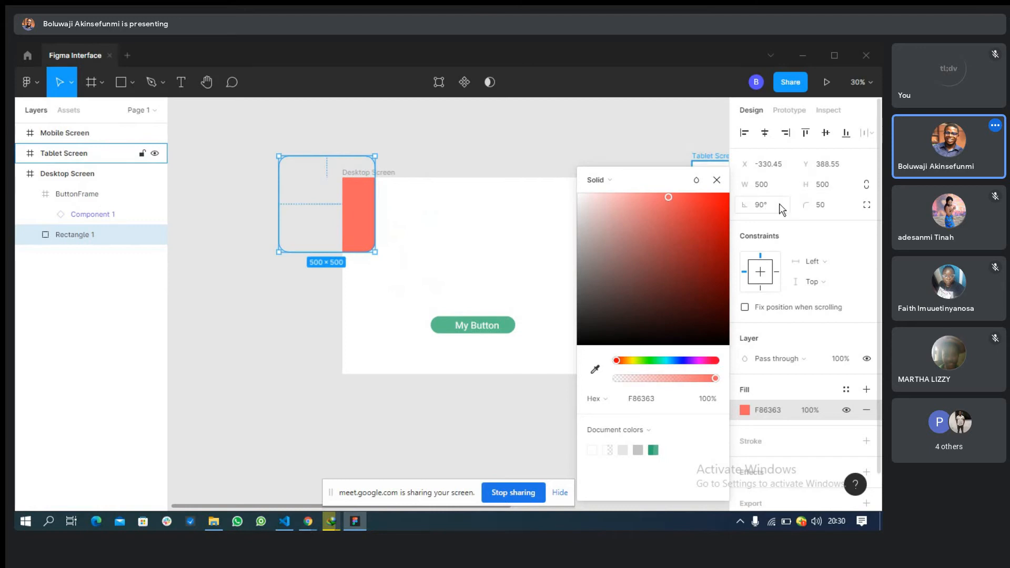
click(778, 206)
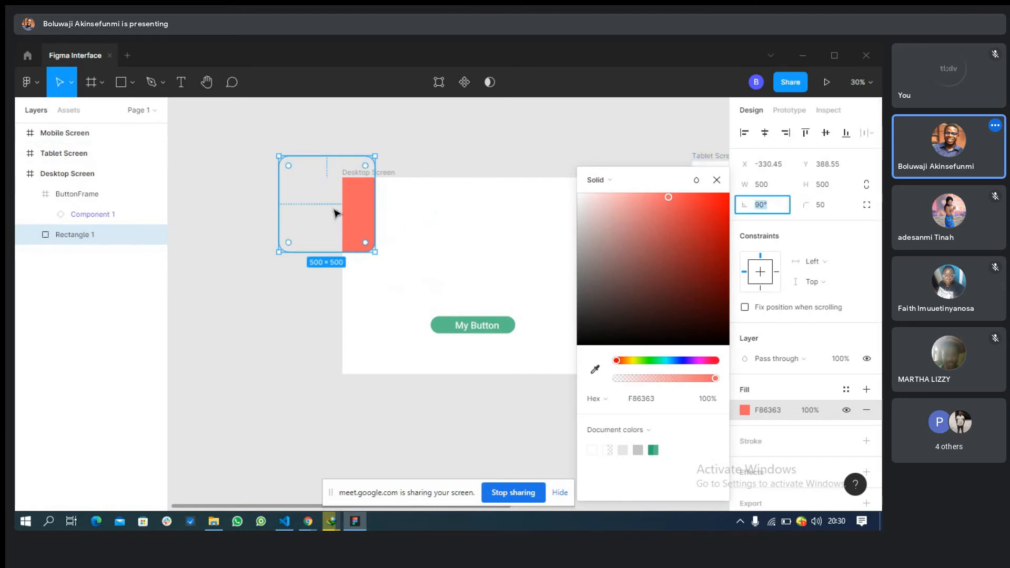
Rotate the coral square freehand to about 117.52° and shift it slightly further into the corner of Desktop Screen
click(316, 202)
click(371, 227)
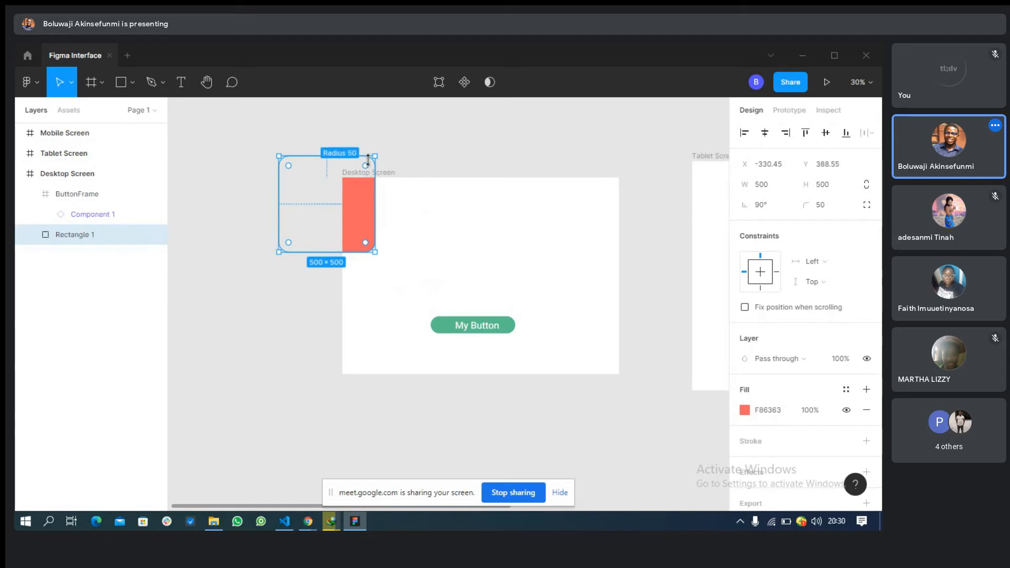
drag(371, 153, 345, 151)
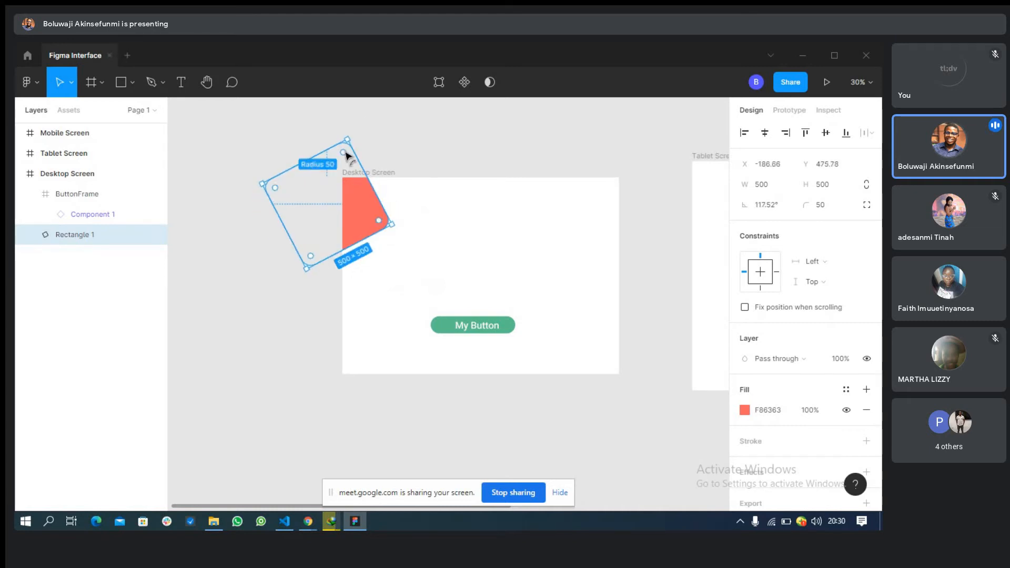
drag(375, 206, 386, 205)
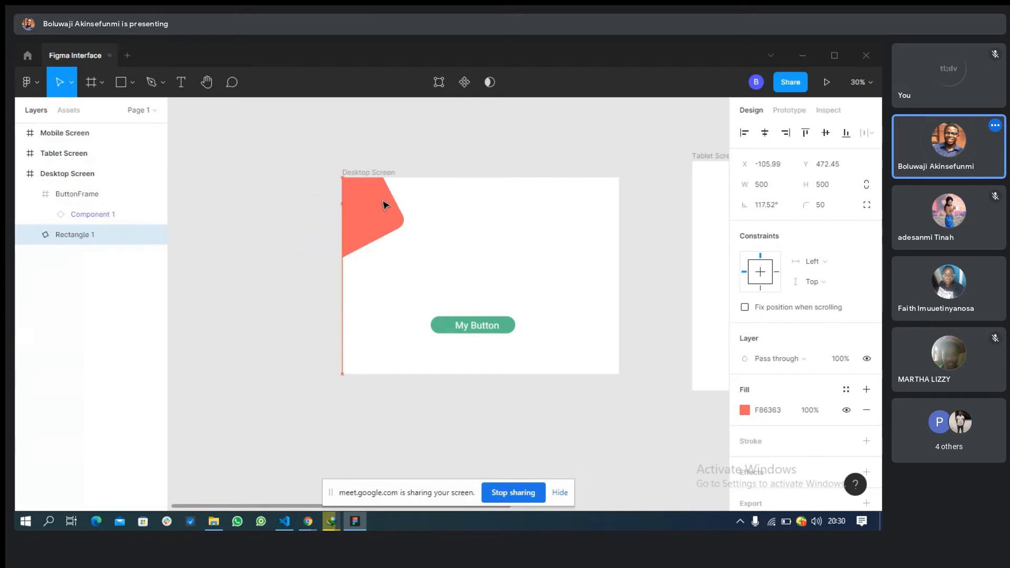
click(489, 232)
Duplicate the tilted coral square and place the copy partly over the lower-right corner of Desktop Screen
click(343, 217)
key(ctrl+d)
drag(378, 221, 614, 340)
click(579, 255)
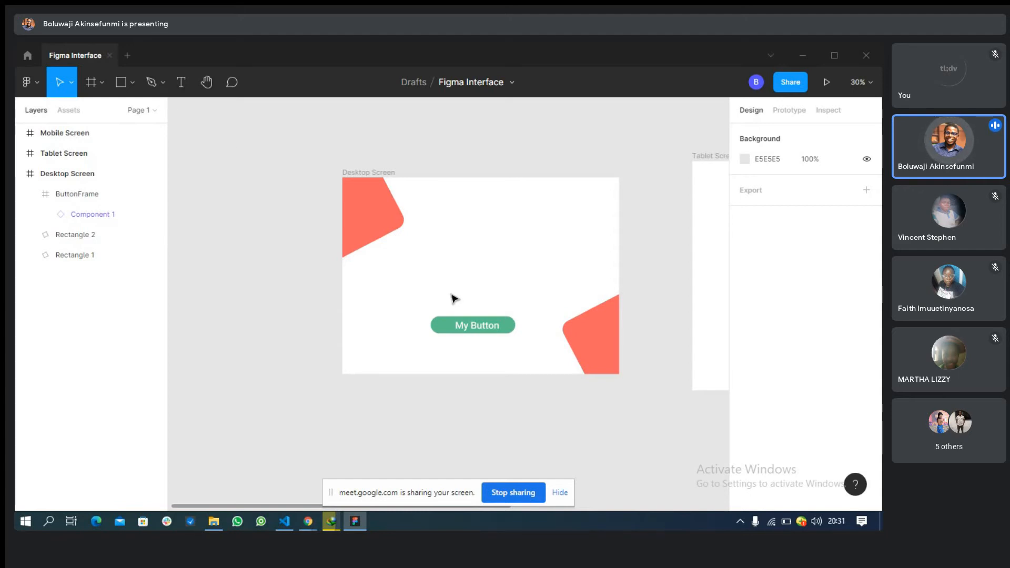
key(p)
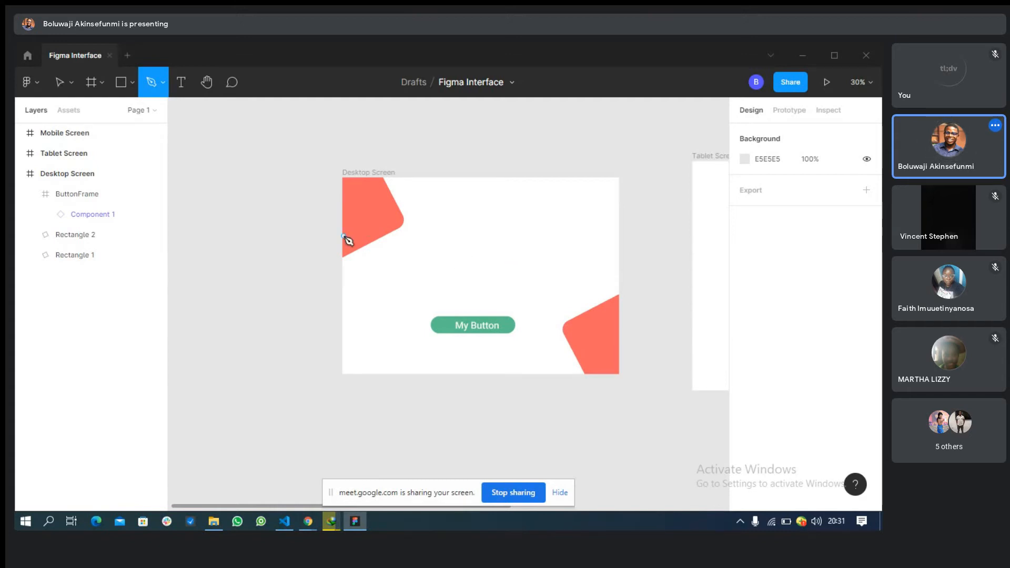
key(v)
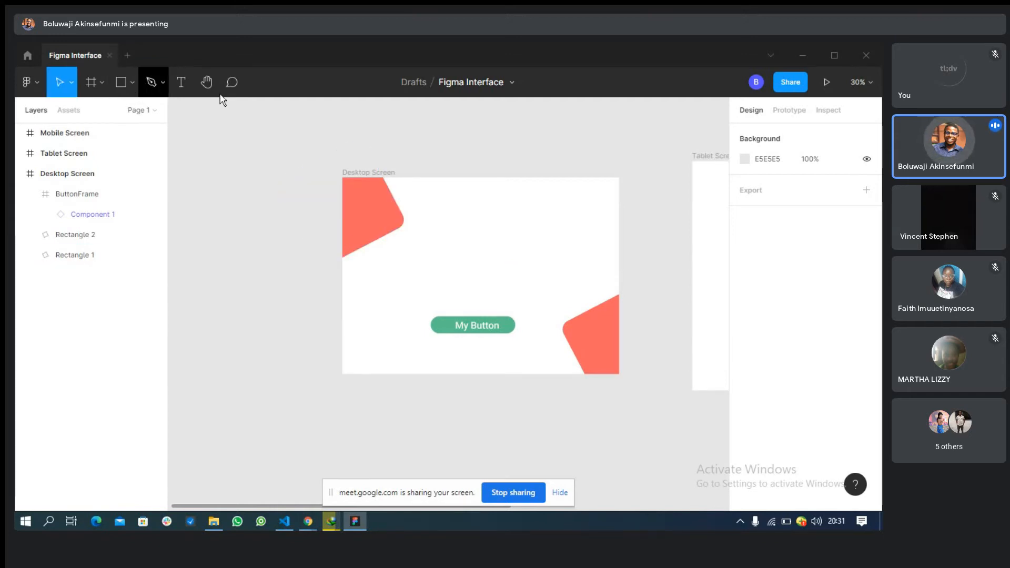
click(163, 84)
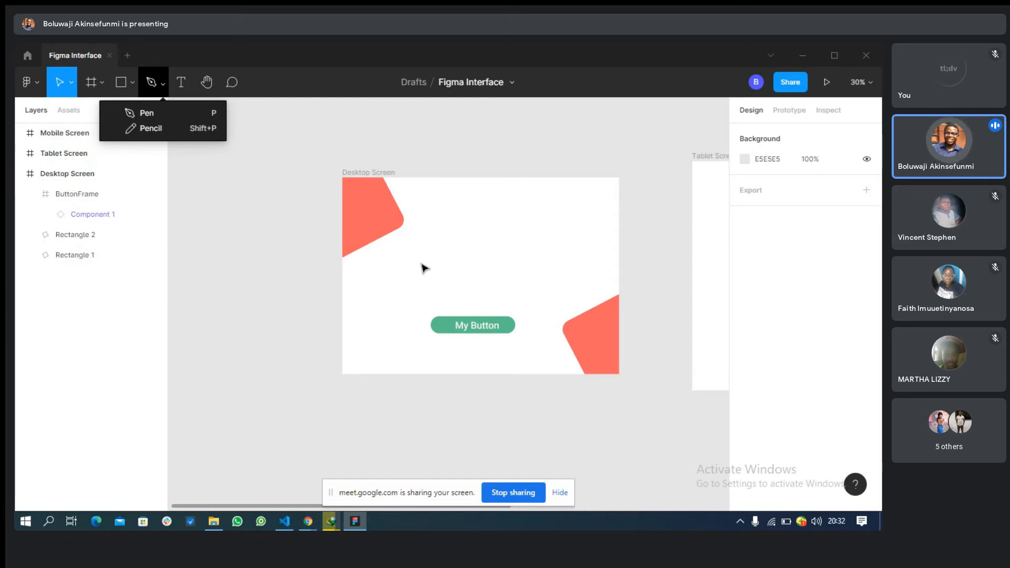
click(134, 82)
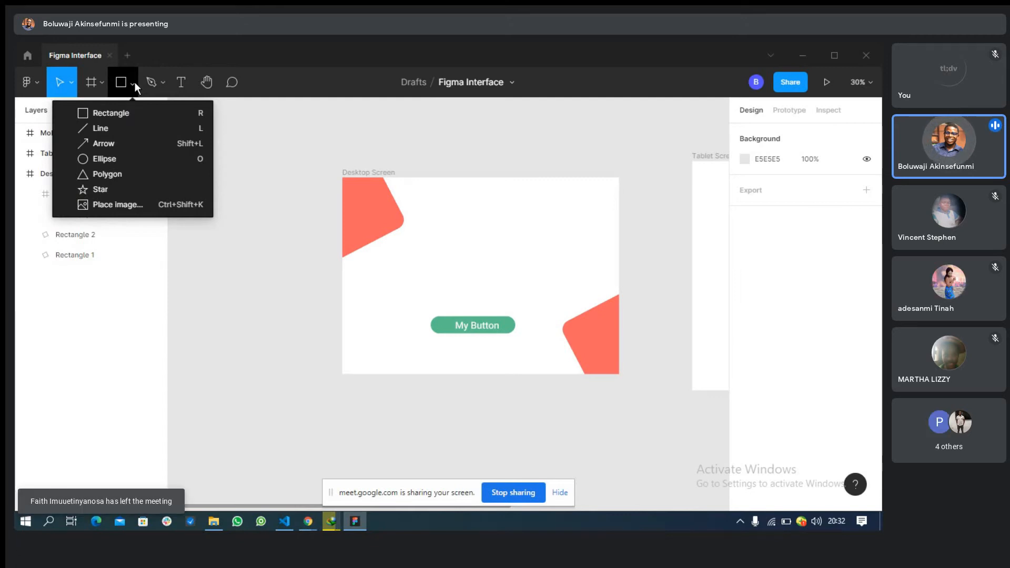
click(456, 226)
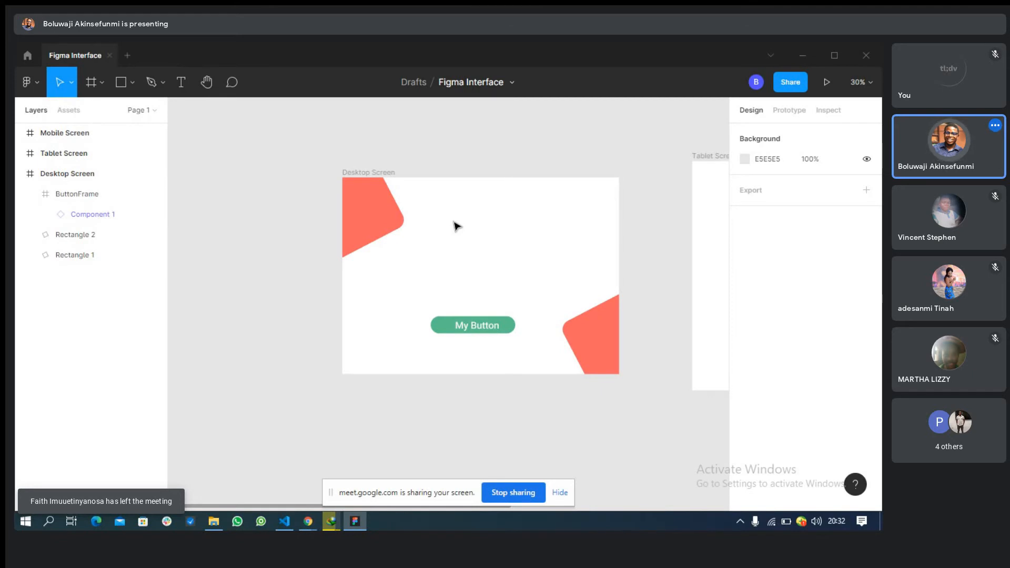
Try moving the upper-left coral square to the middle of Desktop Screen and undo the move
click(390, 227)
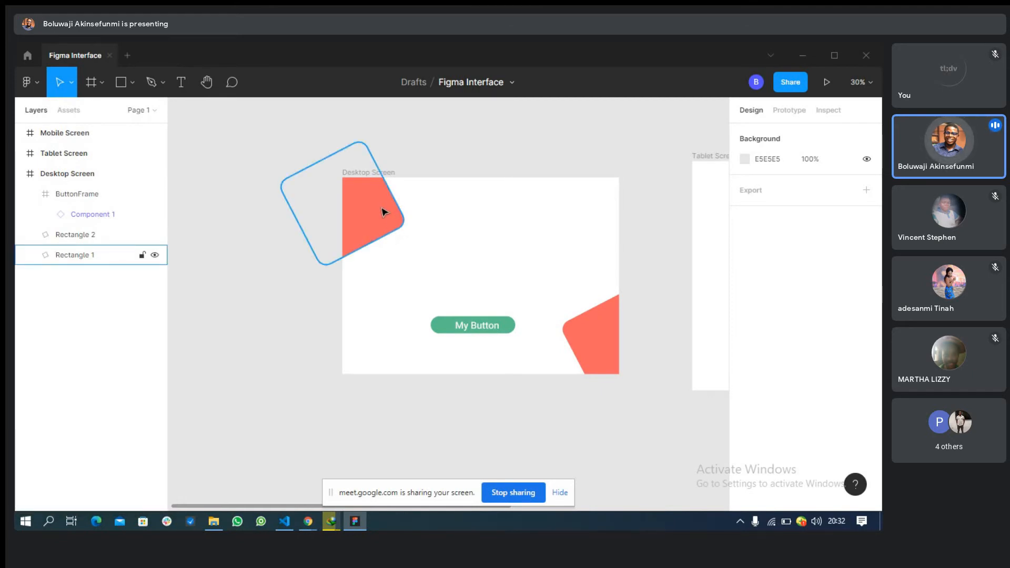
click(383, 211)
drag(382, 211, 489, 256)
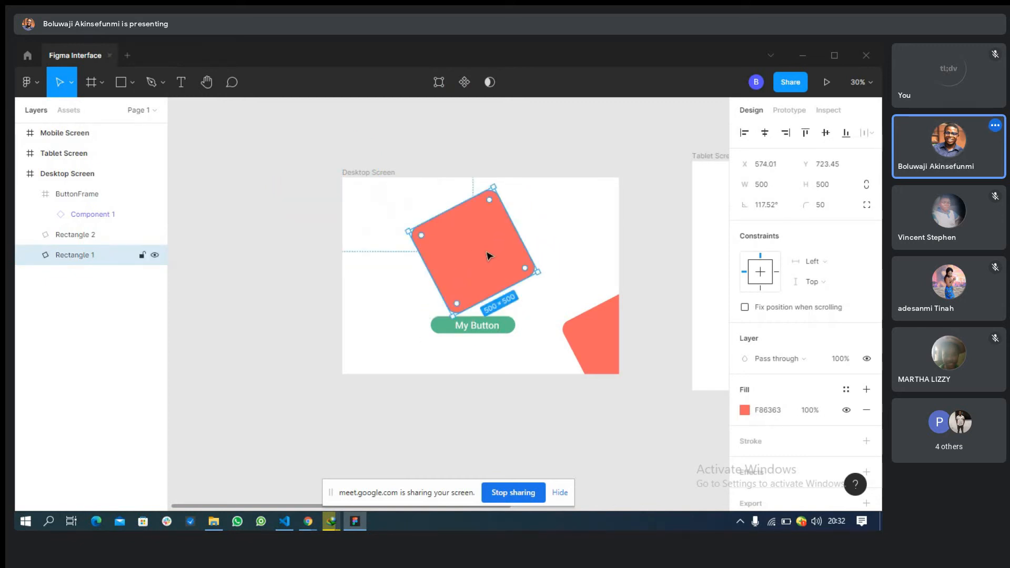
key(ctrl+z)
Duplicate the upper-left coral square, place the copy above My Button in the middle of Desktop Screen, and set its rotation to 0°
key(ctrl+d)
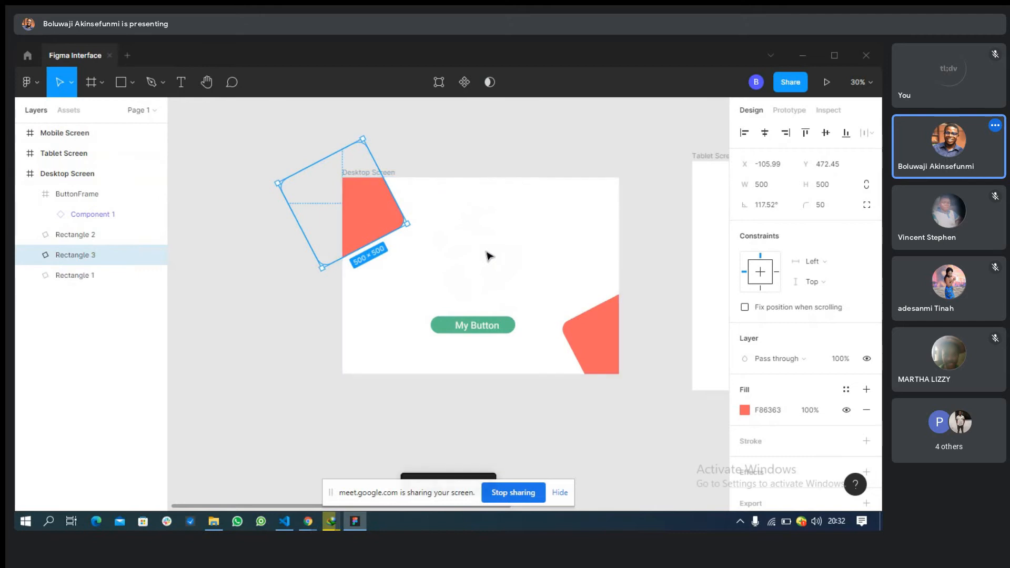
drag(368, 210, 501, 263)
click(780, 207)
text(0)
key(Return)
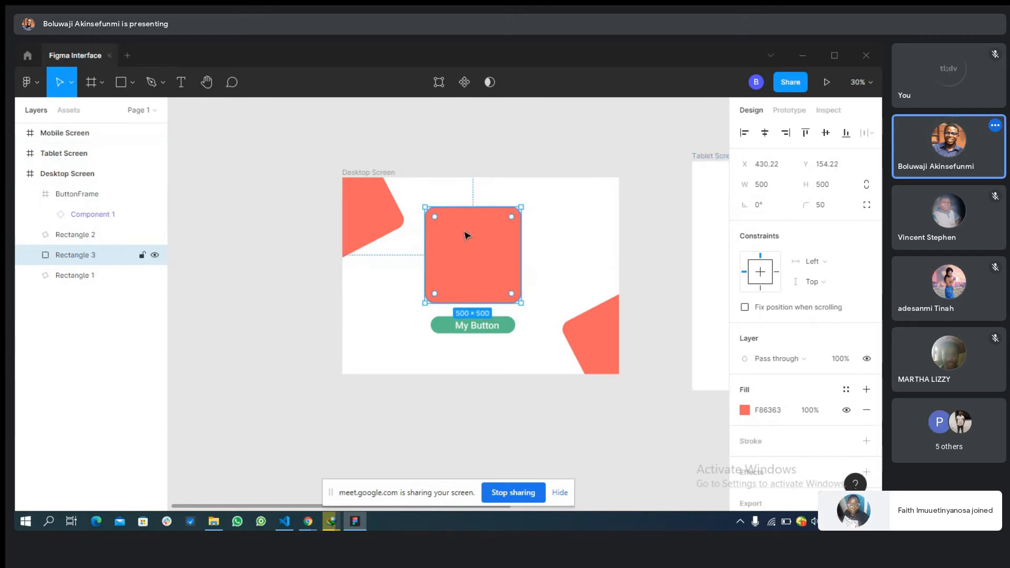
Set the corner radius of both tilted coral squares in the corners of Desktop Screen to 70
click(398, 230)
click(825, 211)
text(7)
key(Return)
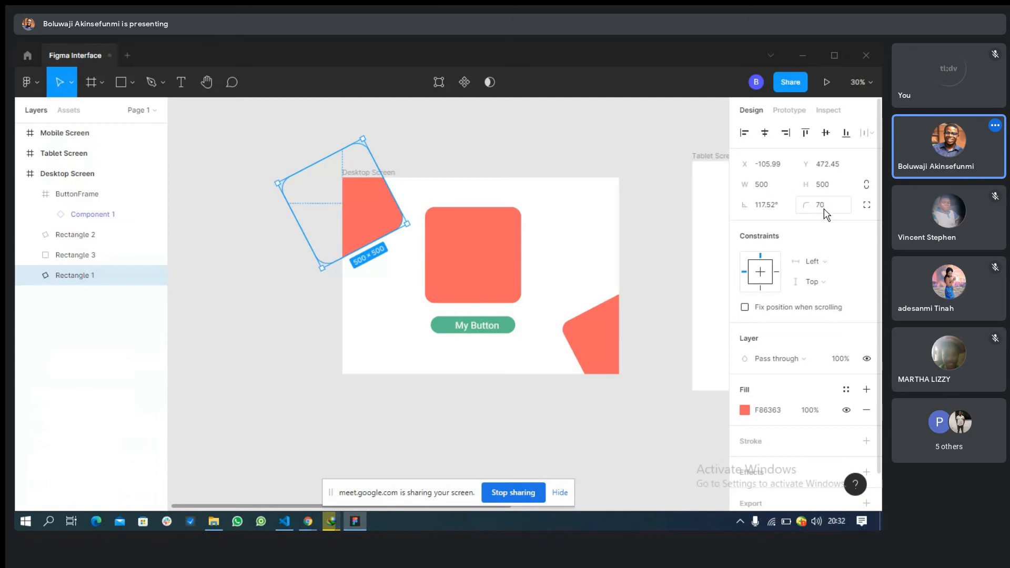
click(585, 361)
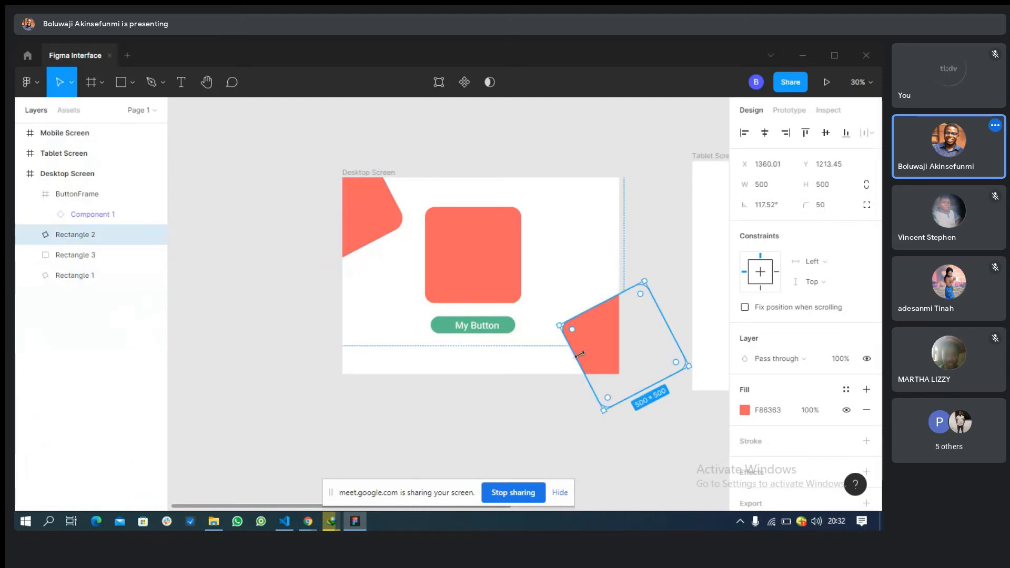
click(822, 206)
text(70)
key(Return)
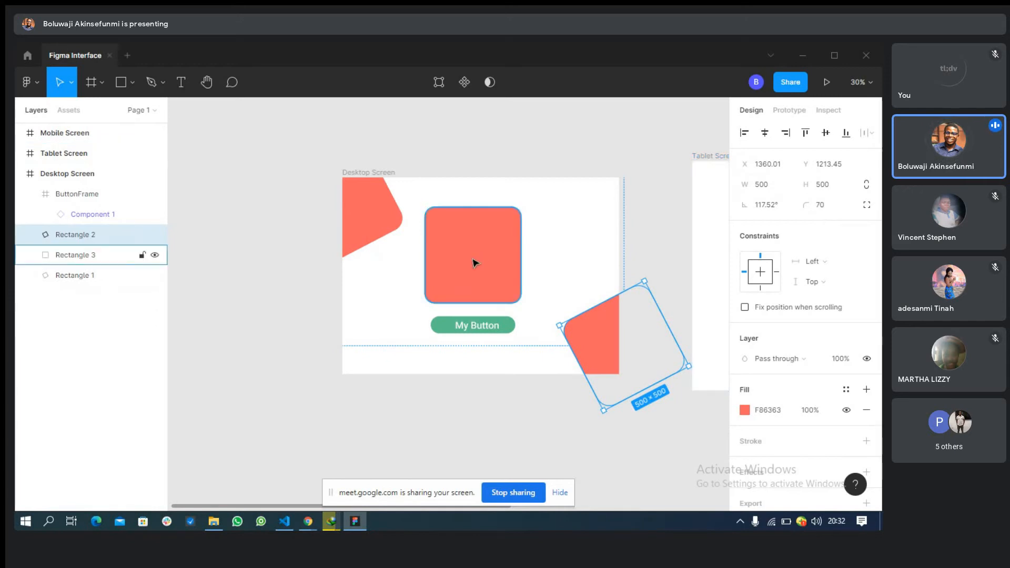
Reshape the central coral square into a five-sided shape by moving its upper-right point outward, raising its top midpoint, and lowering its upper-left point
click(476, 263)
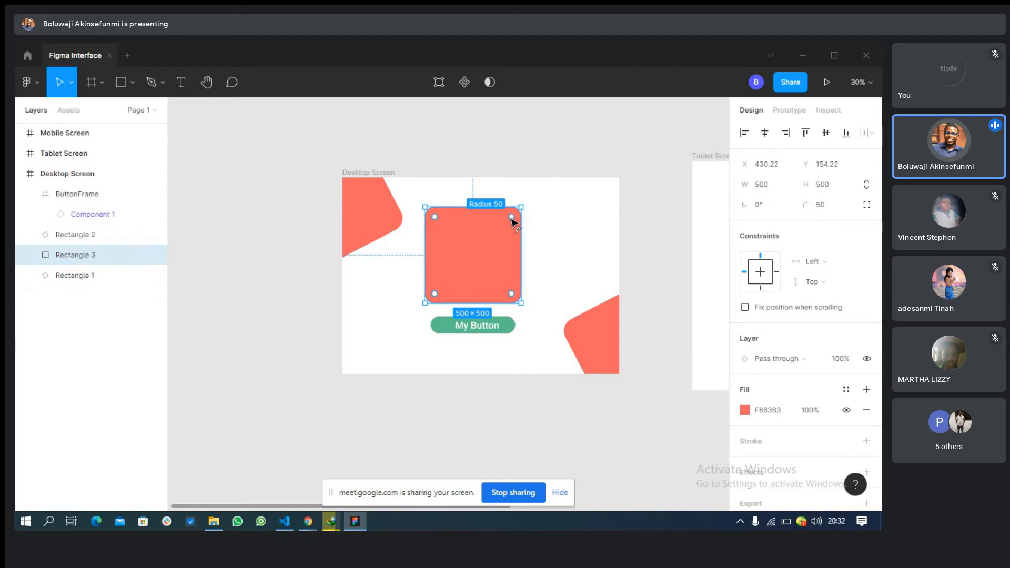
double_click(506, 251)
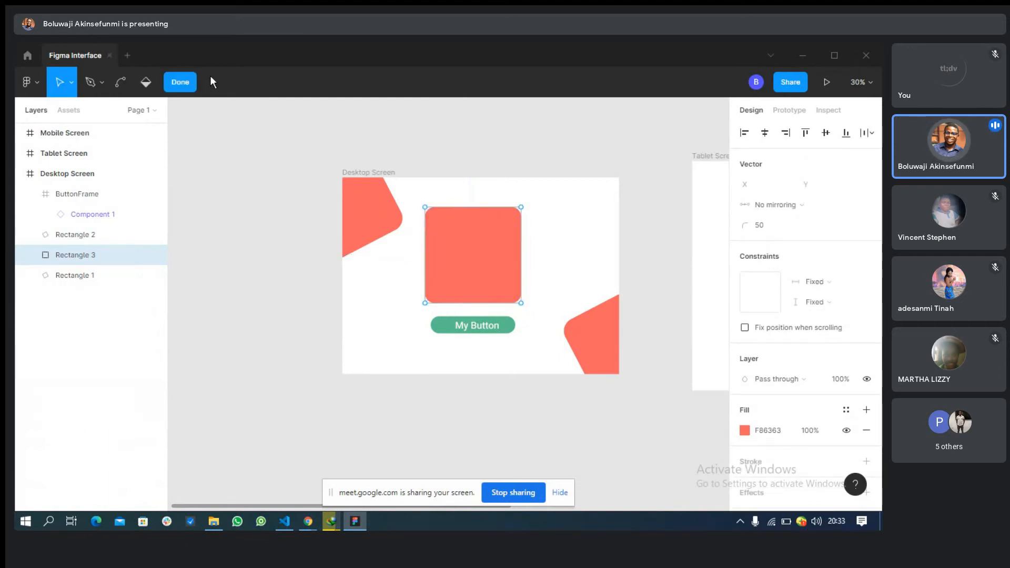
click(189, 82)
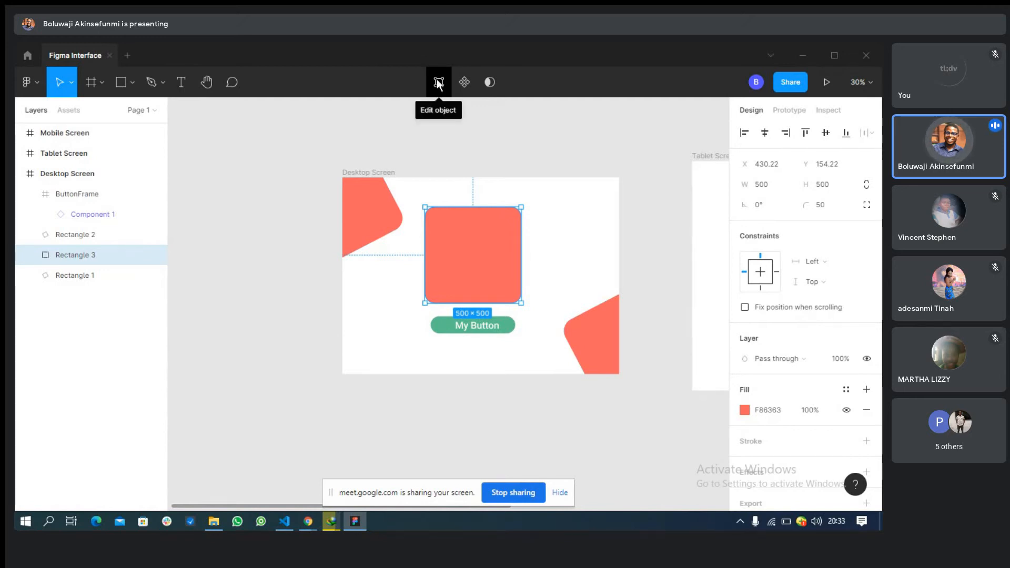
click(438, 83)
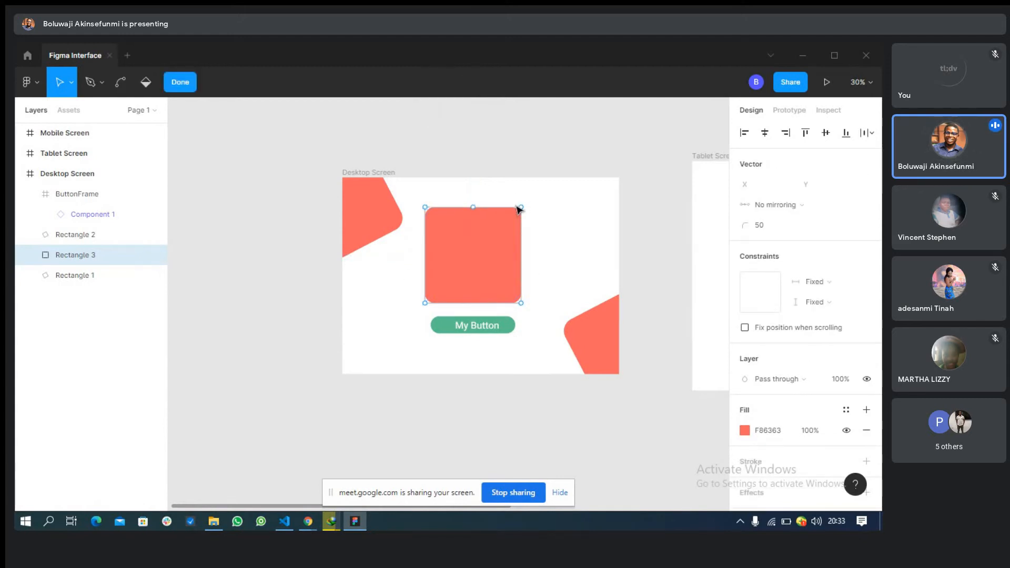
drag(523, 209, 546, 213)
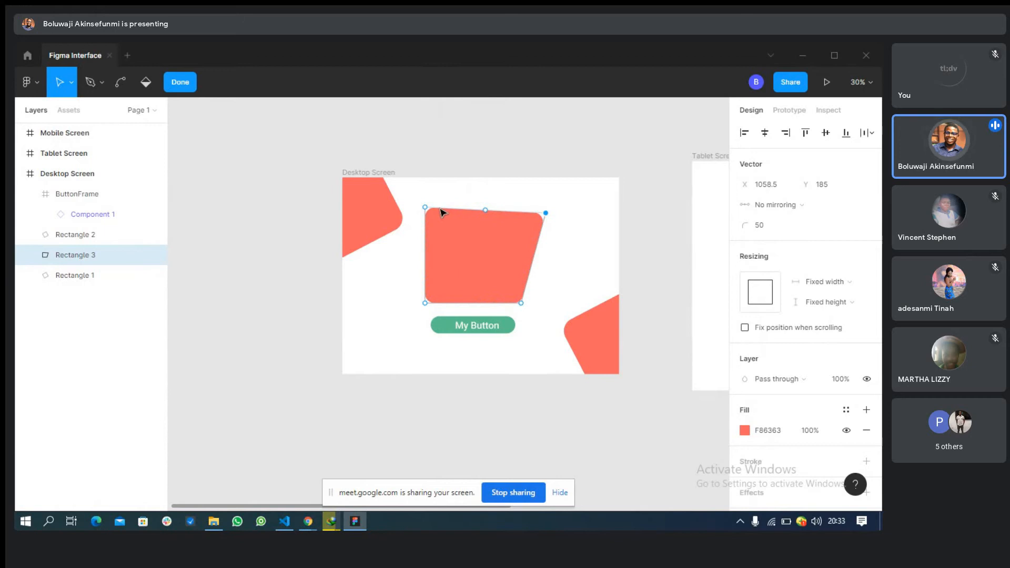
click(486, 211)
drag(486, 211, 483, 189)
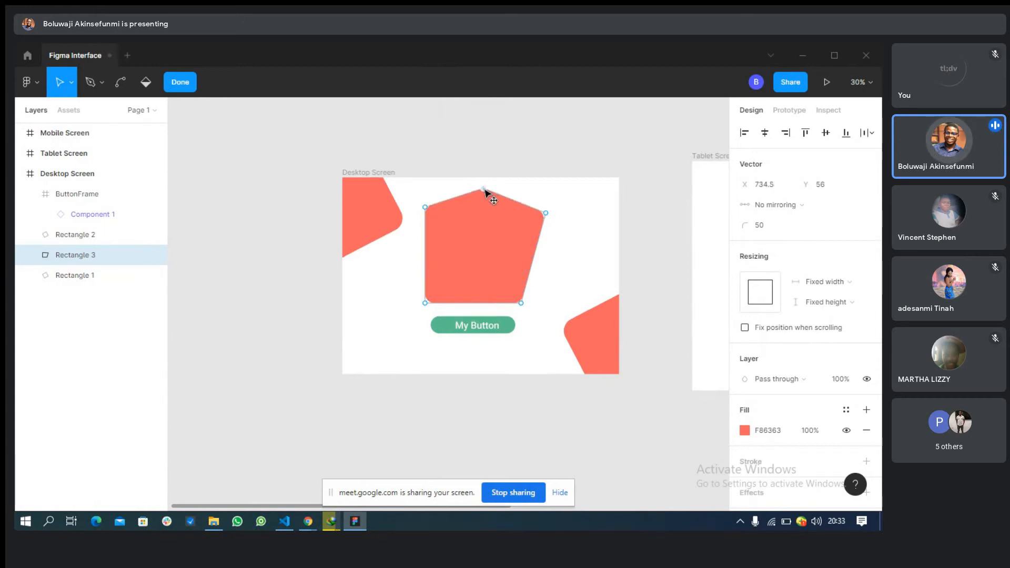
drag(426, 207, 427, 218)
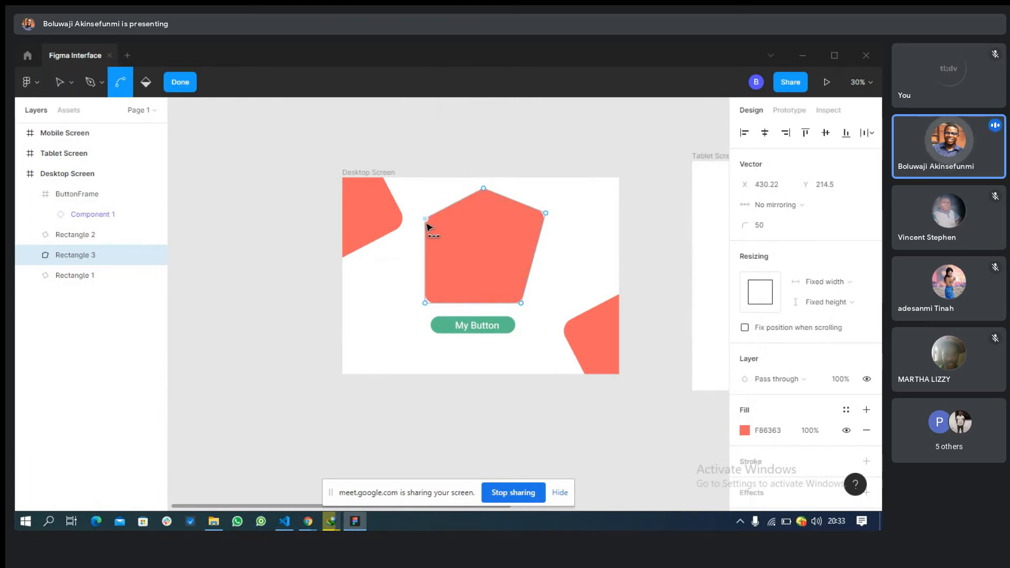
Try curving the five-sided shape's upper-left point, turn it back into a sharp point, and leave vector editing
ctrl+click(426, 222)
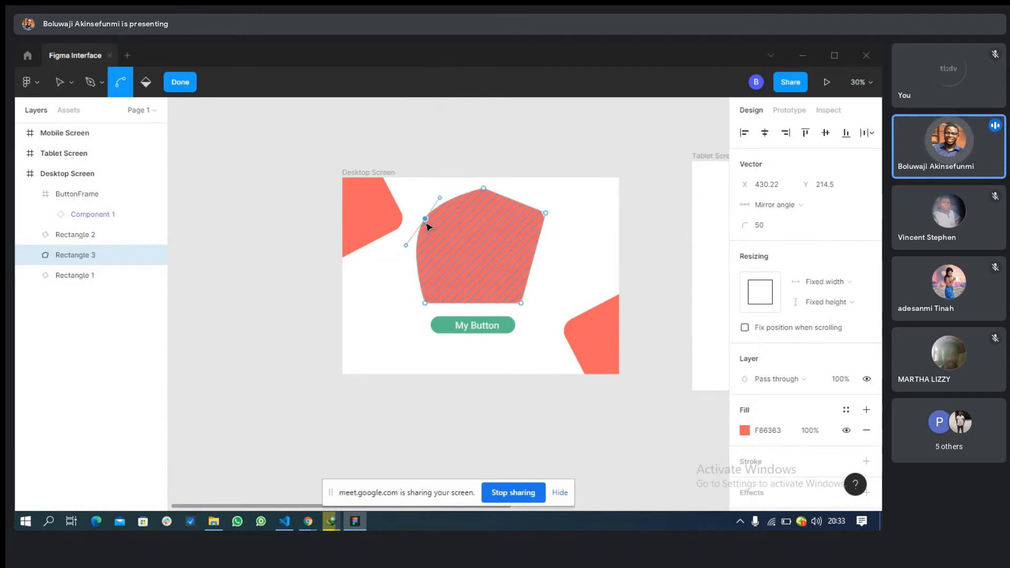
ctrl+click(427, 225)
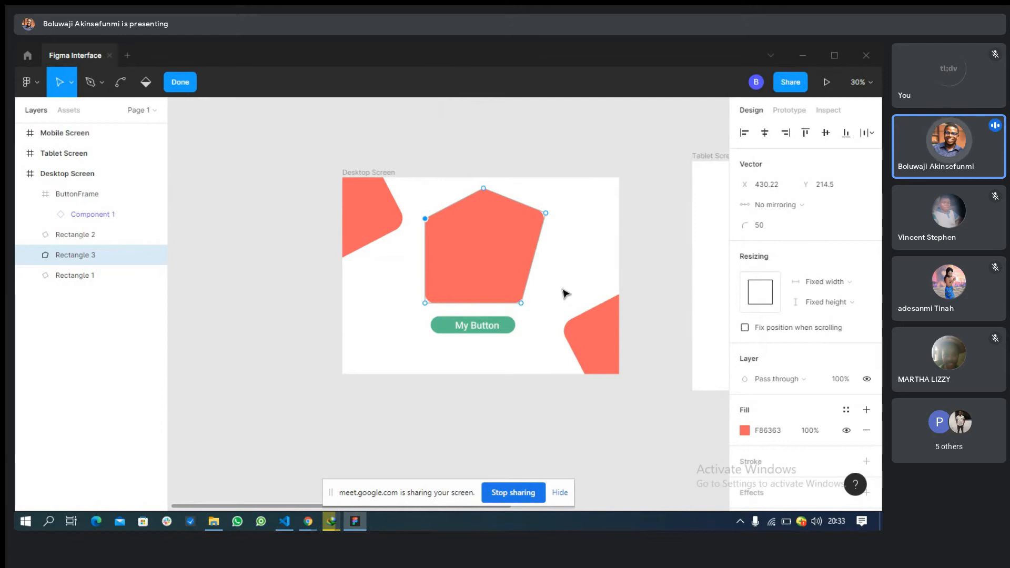
click(515, 280)
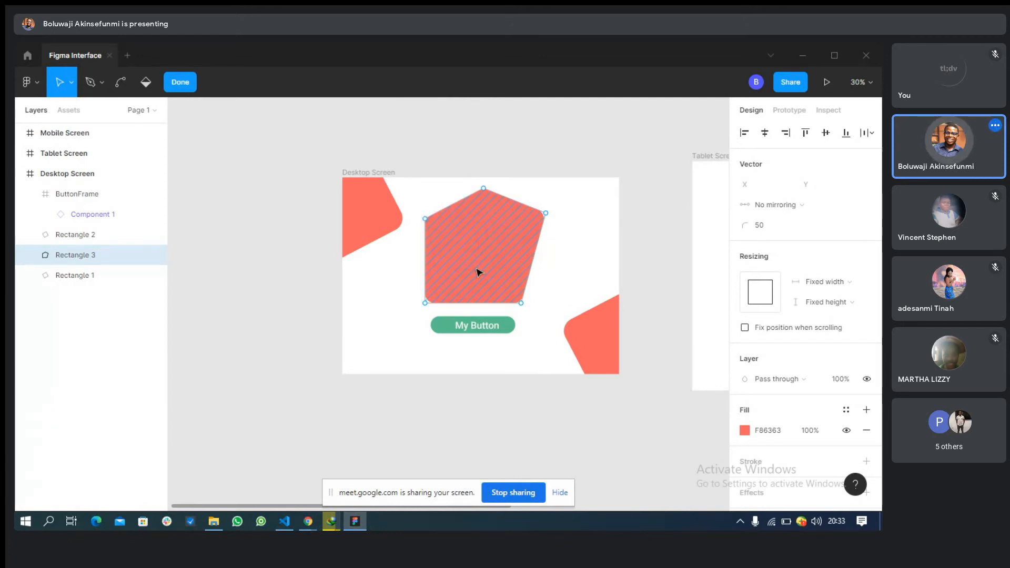
click(191, 83)
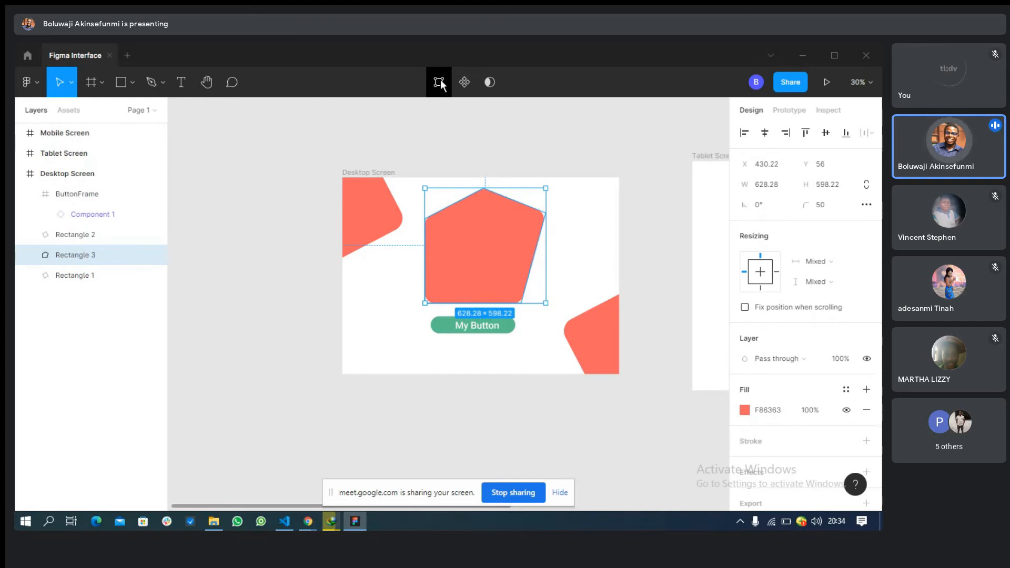
click(439, 82)
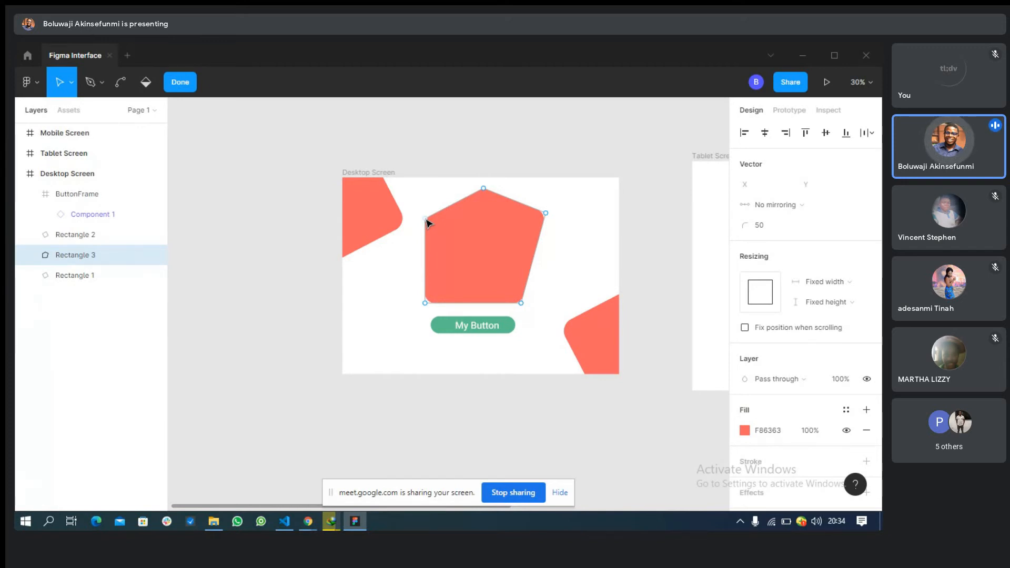
key(Escape)
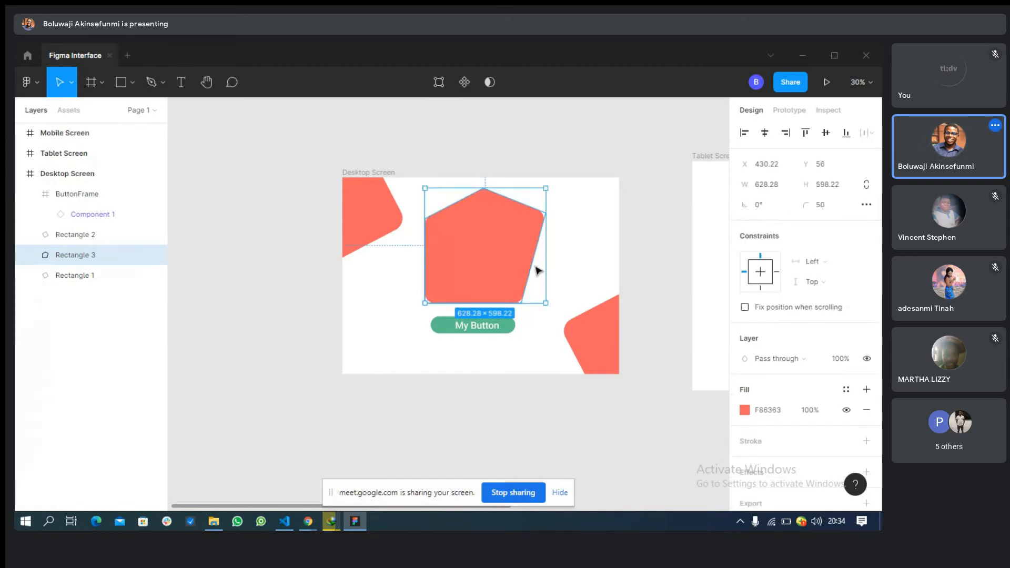
key(Escape)
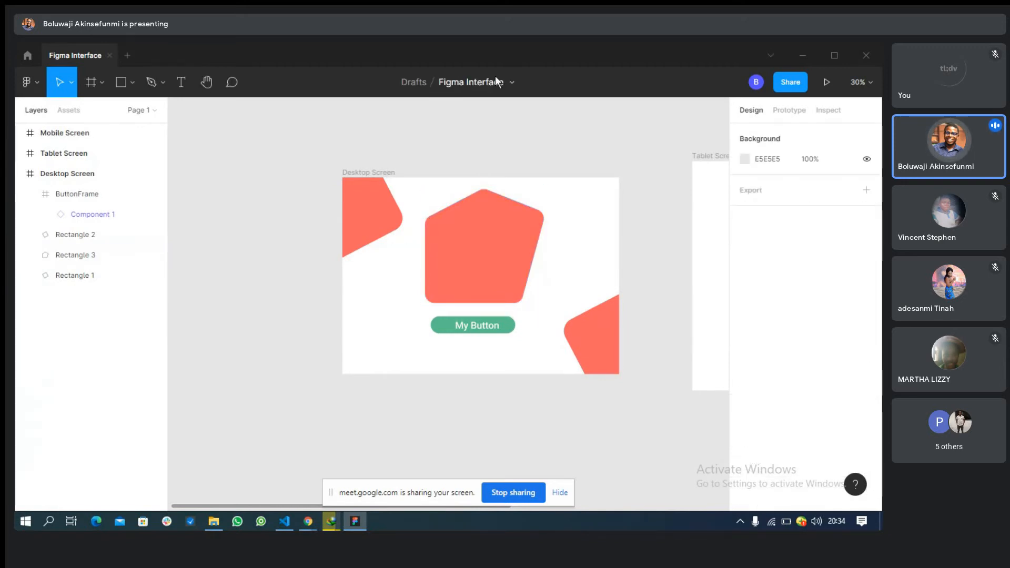
Curve the five-sided shape's upper-left and lower-right points with the Bend tool
click(472, 288)
click(439, 83)
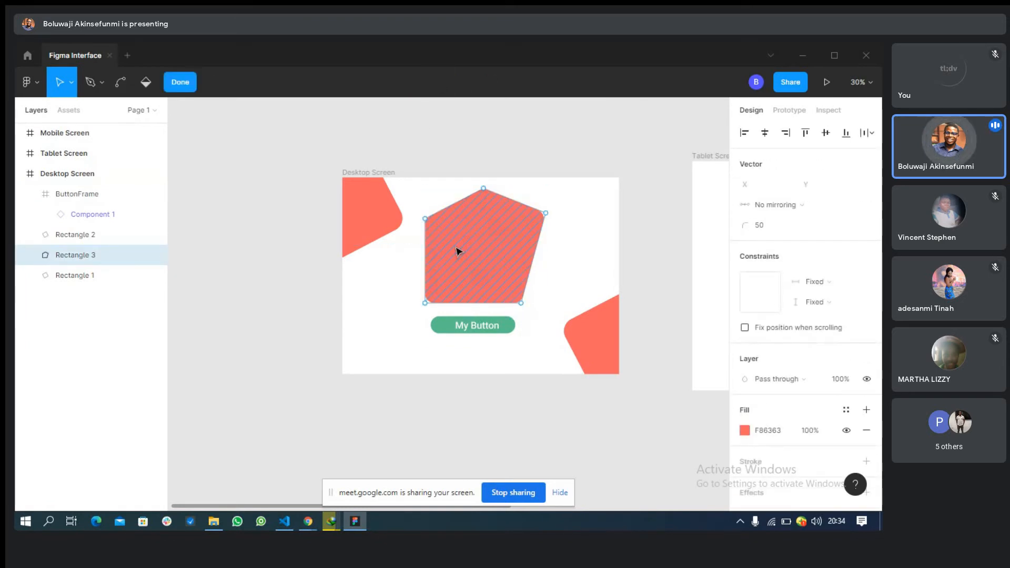
key(ctrl)
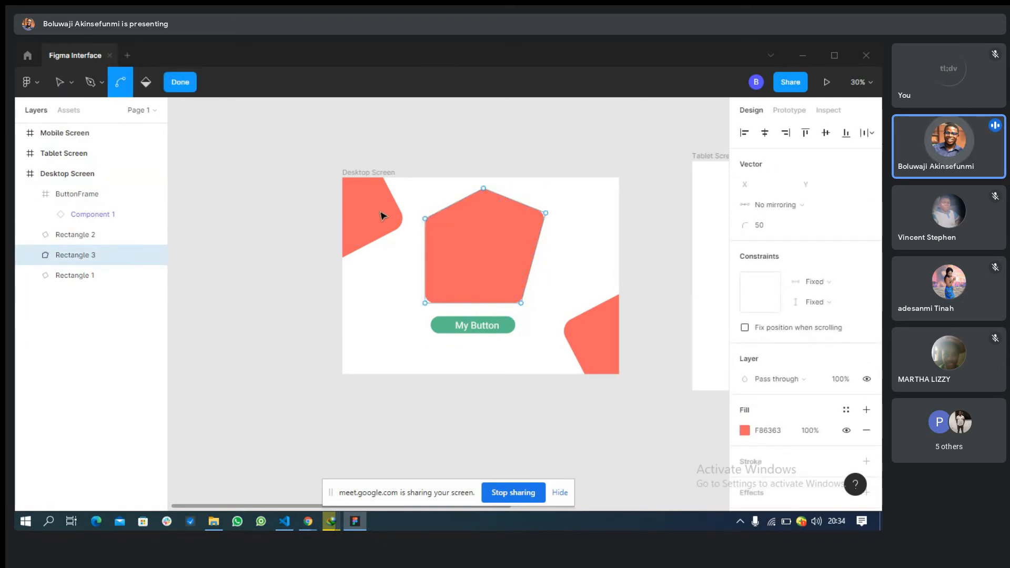
key(ctrl)
ctrl+click(426, 219)
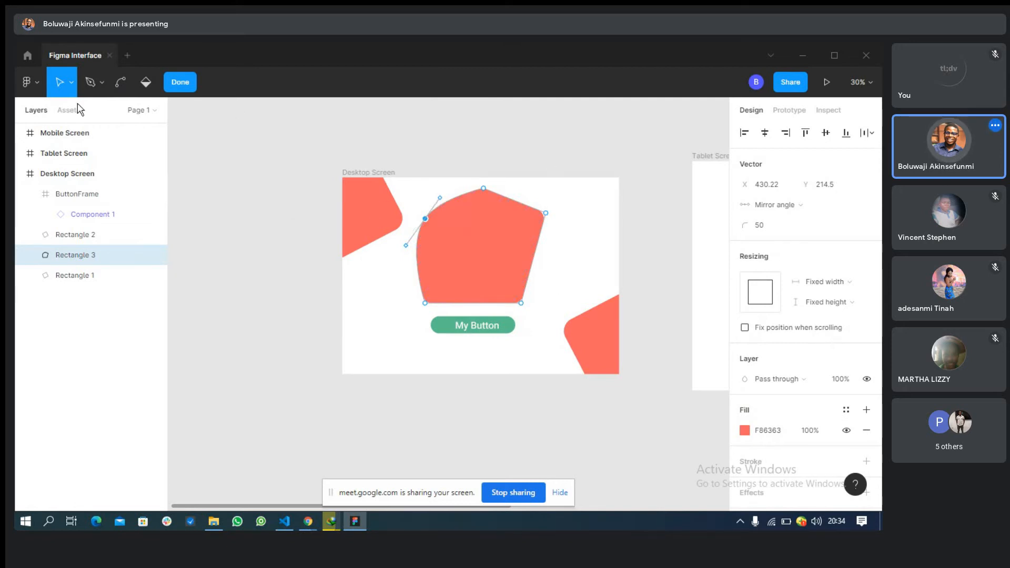
click(120, 82)
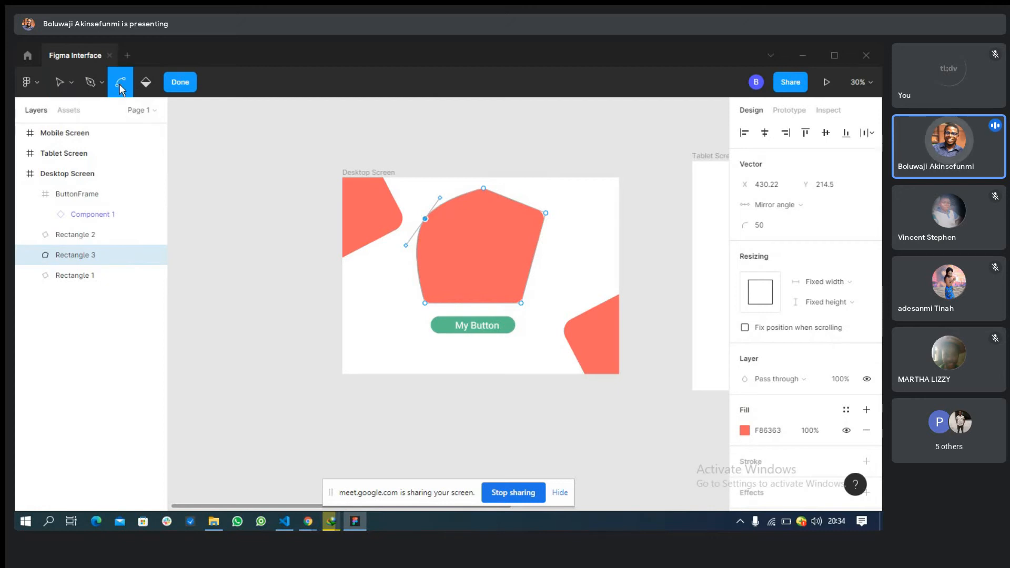
click(522, 304)
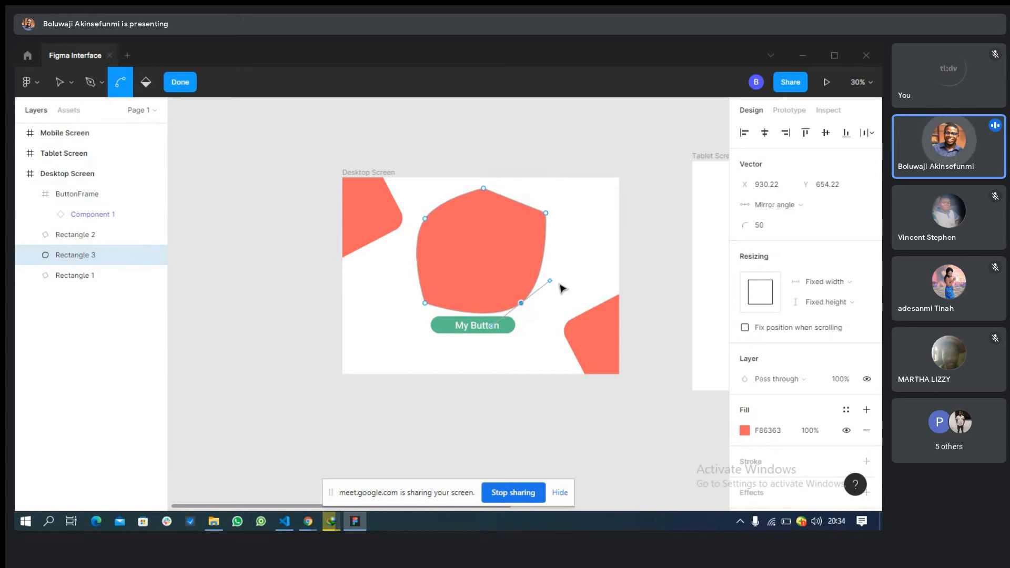
Curve the shape's bottom edge inward with the lower-right point's handle, bend both upper side points into a wavy top edge, and finish vector editing
drag(551, 283, 551, 340)
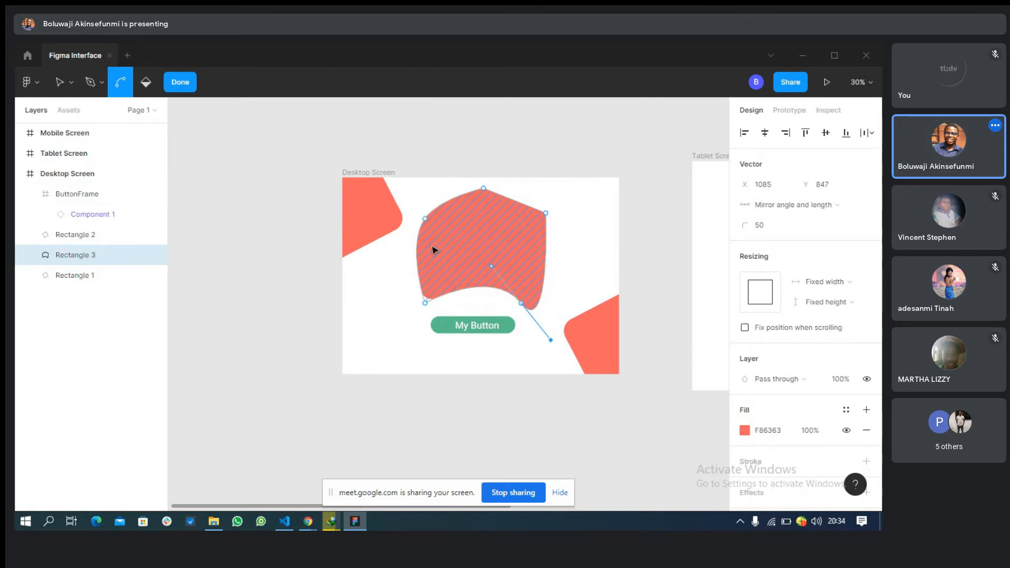
drag(427, 219, 374, 208)
click(546, 213)
drag(546, 216, 516, 230)
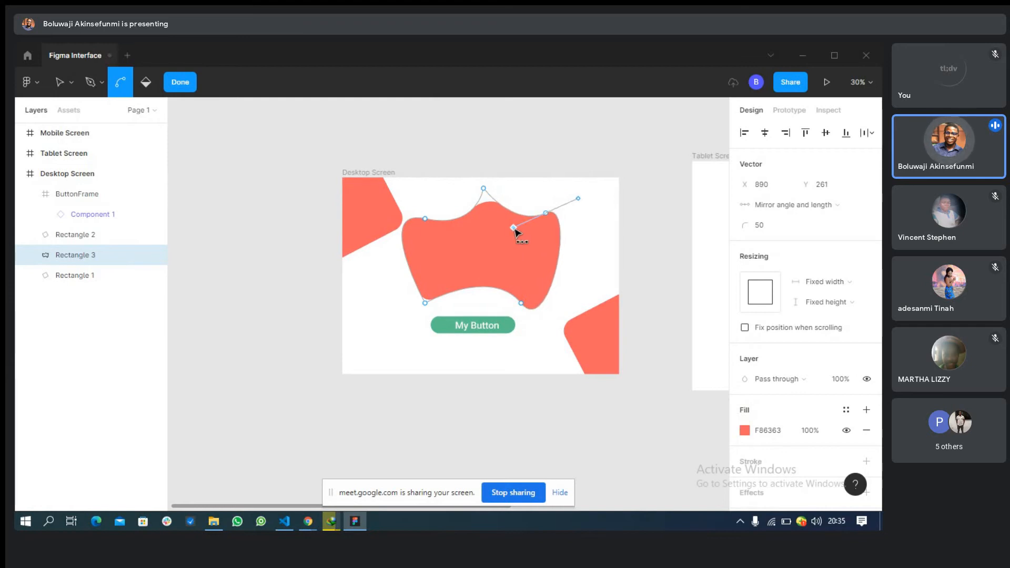
click(586, 249)
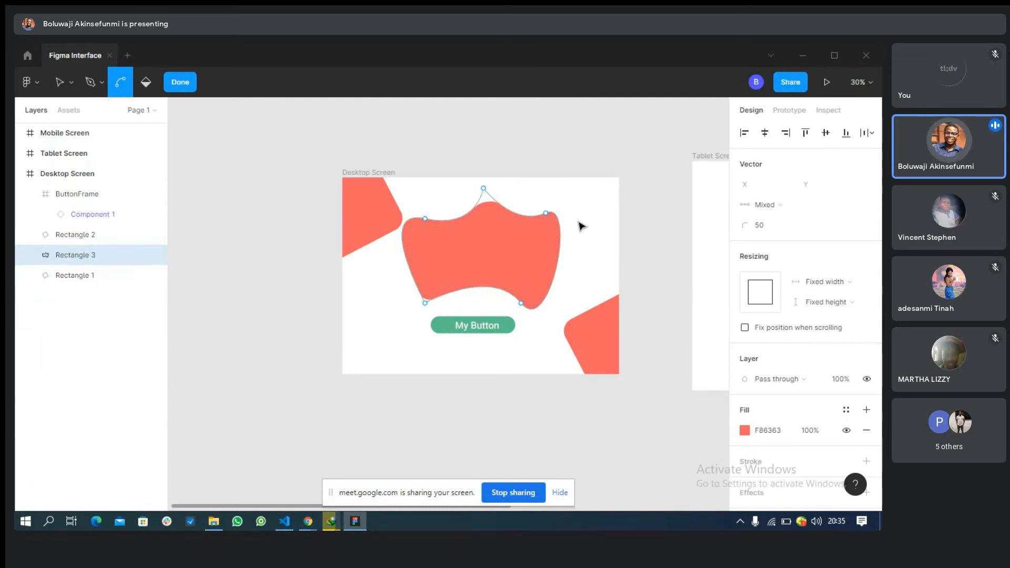
click(189, 83)
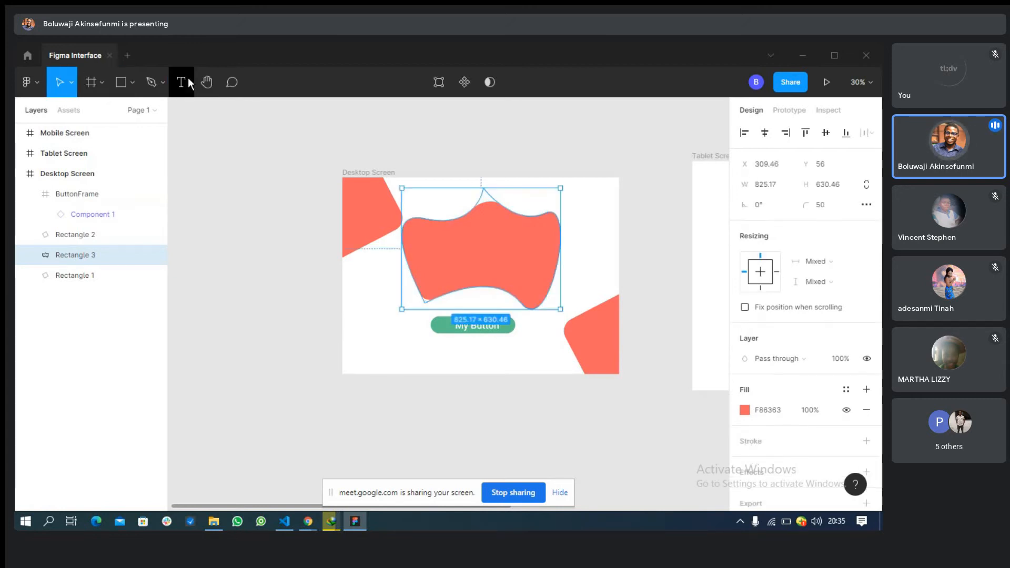
Move the wavy coral shape to X 366, Y 0 and set the corner radius of its lower-right point to 10
click(609, 254)
mouse_move(462, 270)
mouse_down()
mouse_move(474, 253)
mouse_move(474, 264)
mouse_up()
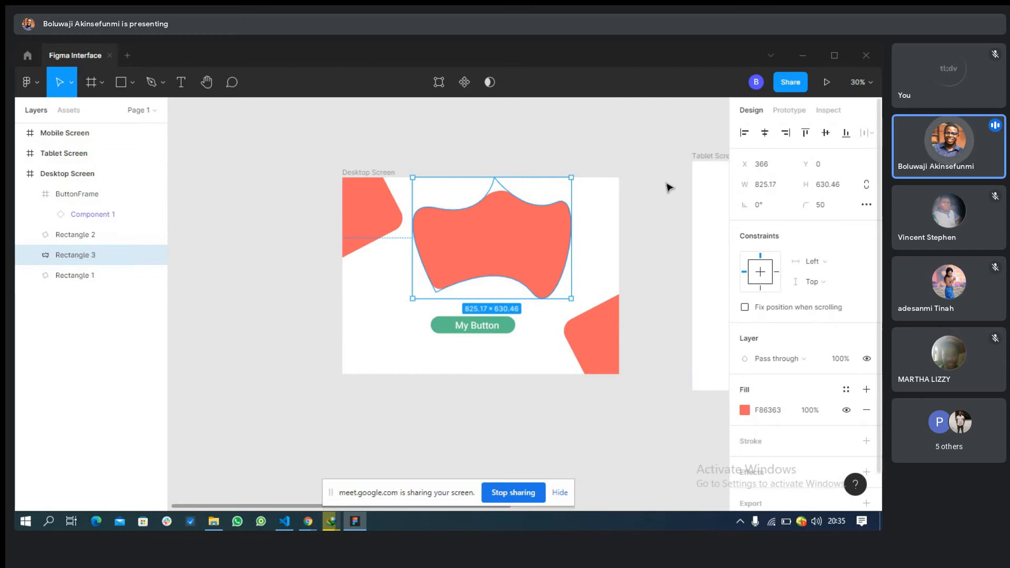
click(439, 82)
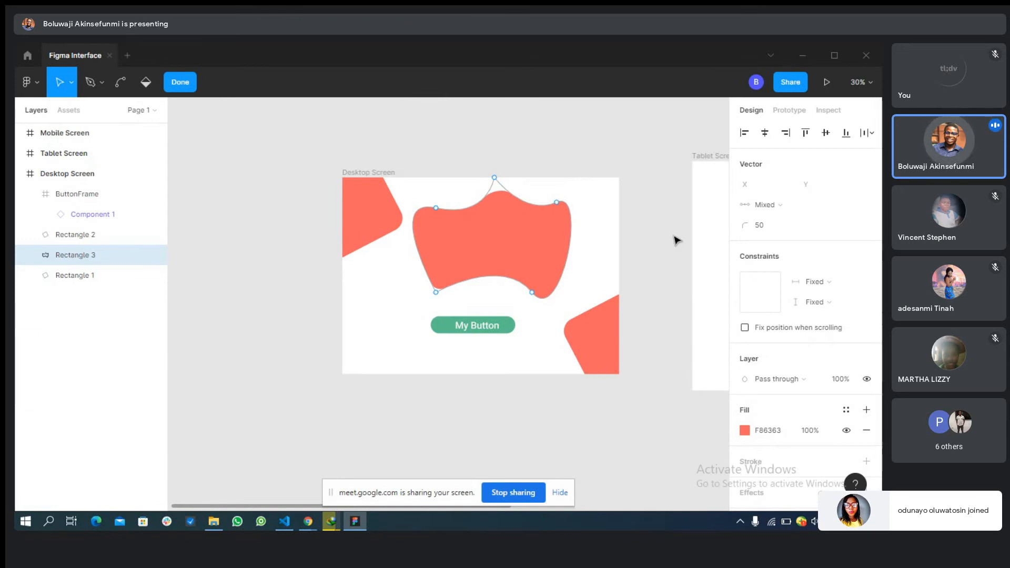
click(533, 293)
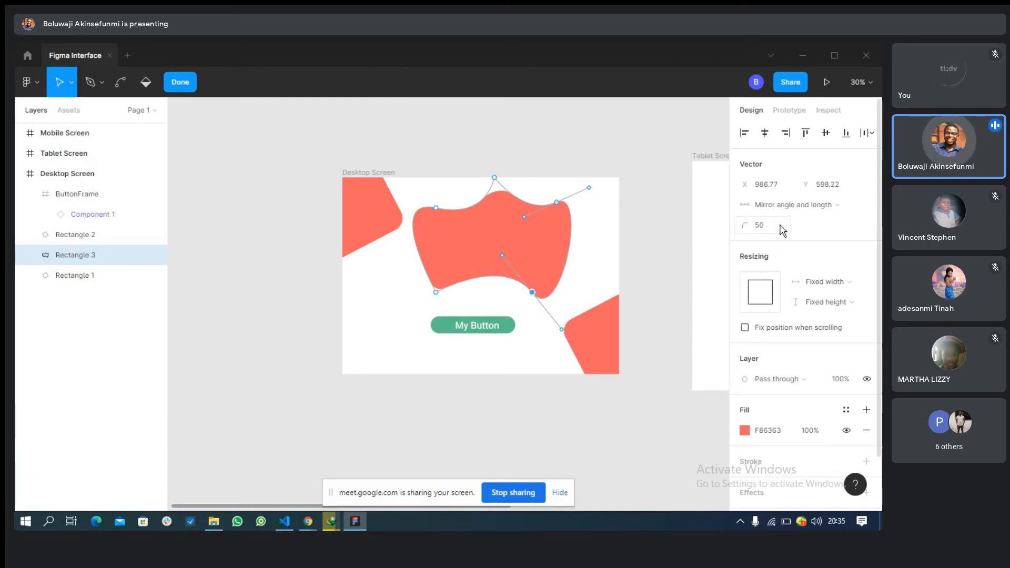
click(763, 228)
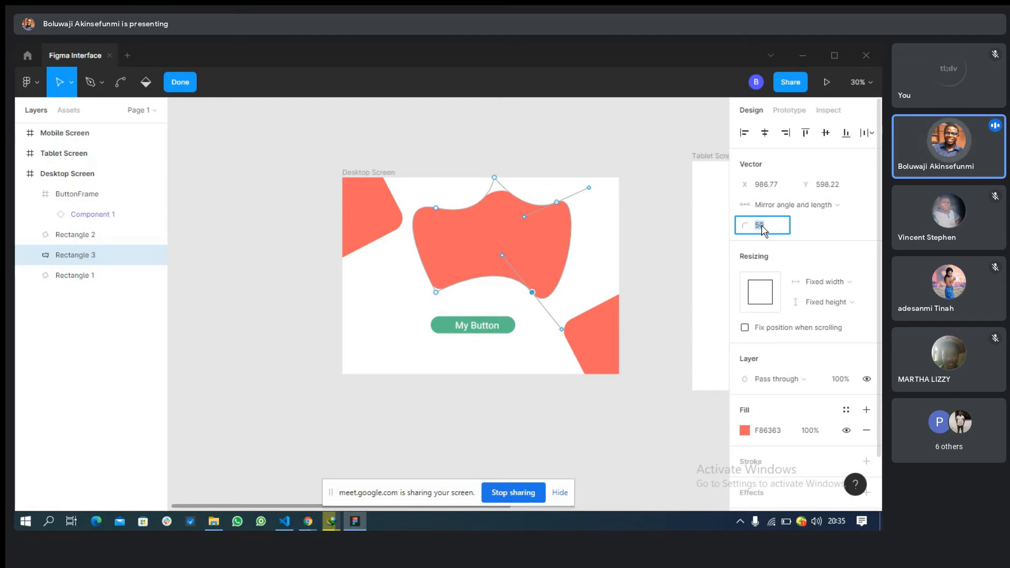
key(Return)
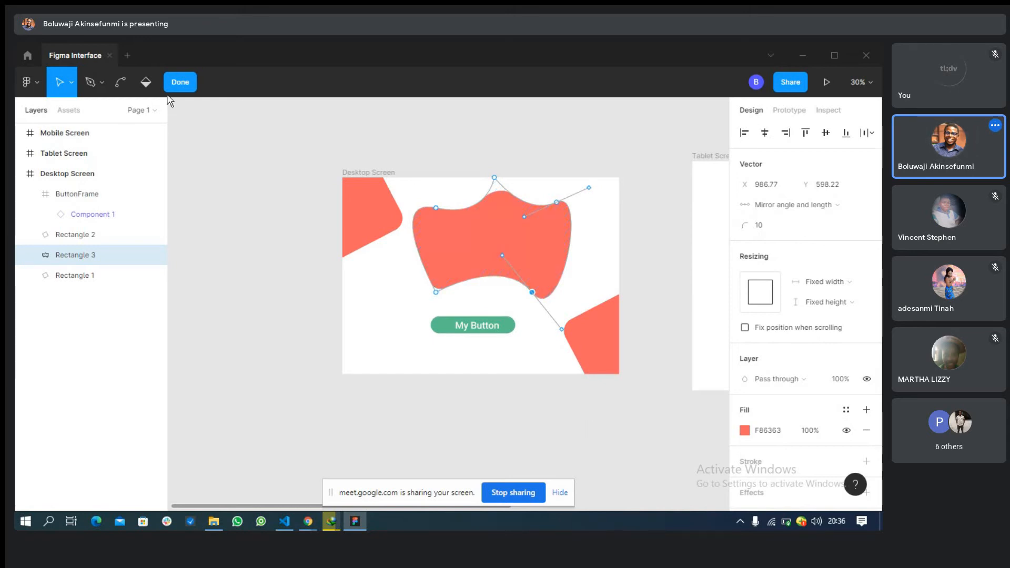
Finish editing the wavy coral shape, shrink it to about 451 × 319, and move it near the frame's upper-right corner at X 937, Y 20
click(179, 83)
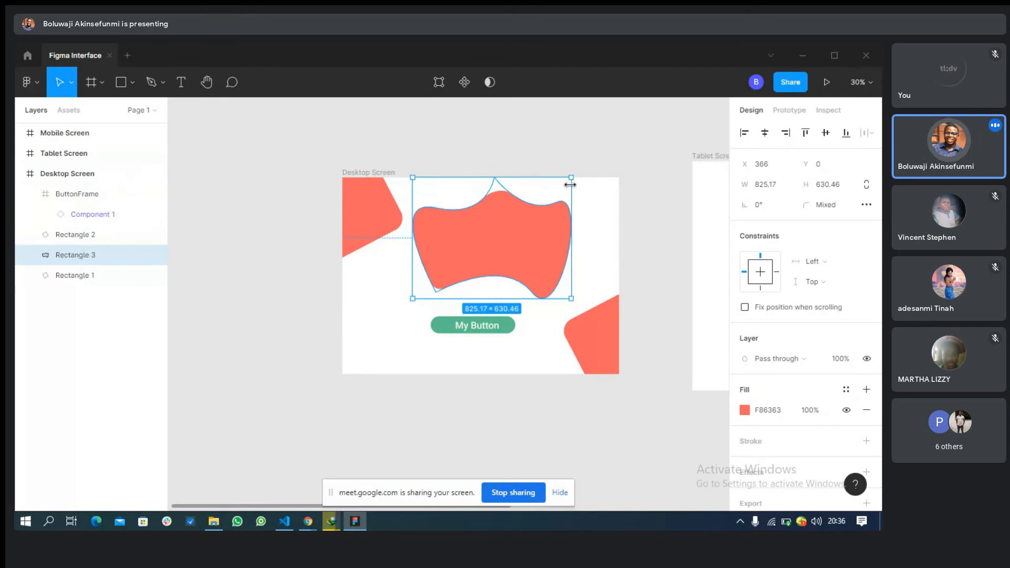
drag(564, 185, 501, 237)
drag(451, 286, 563, 231)
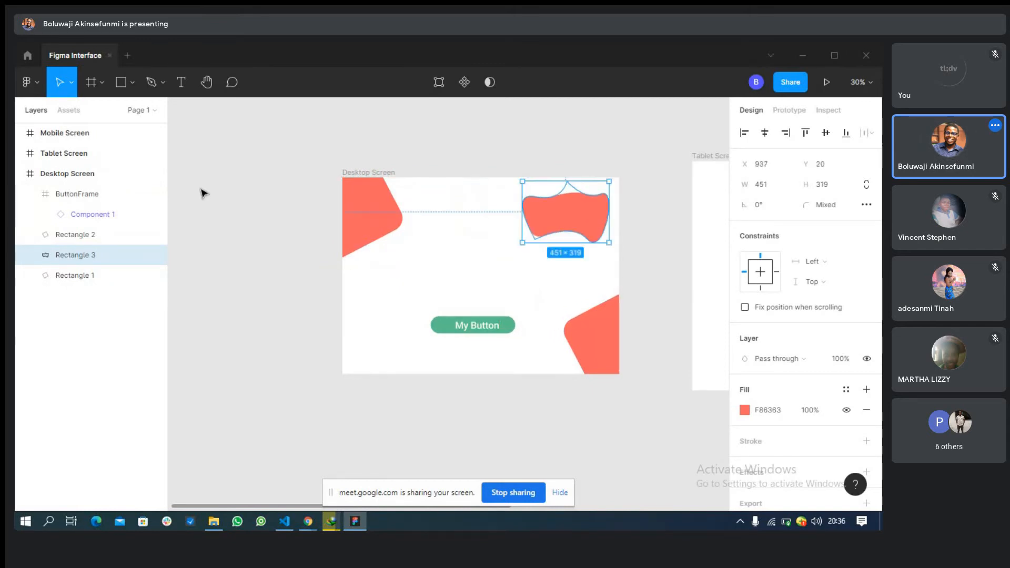
Draw a closed, self-crossing looped shape about 204 × 261 with the Pen tool between the upper coral shapes, and finish vector editing
click(147, 86)
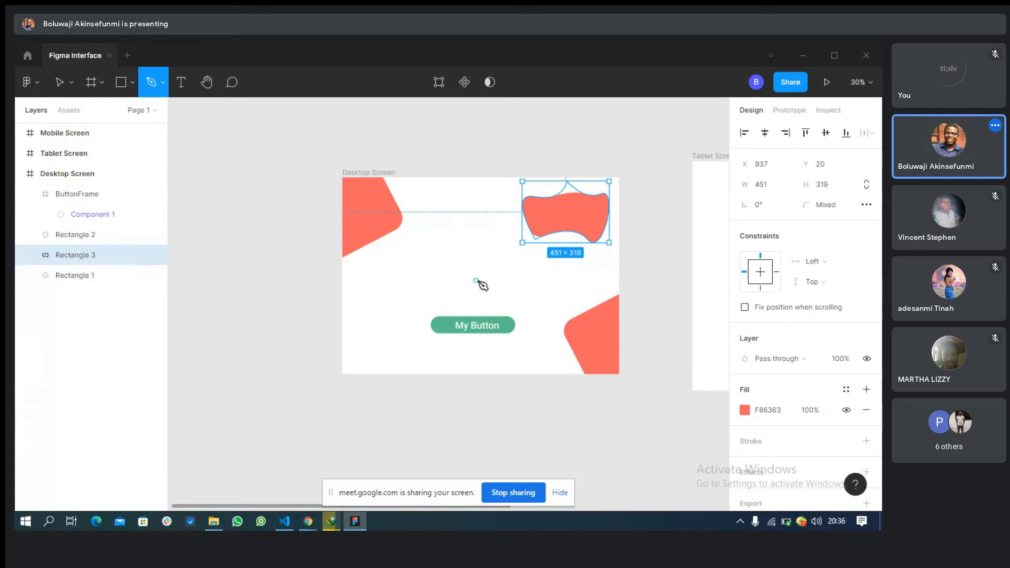
click(431, 204)
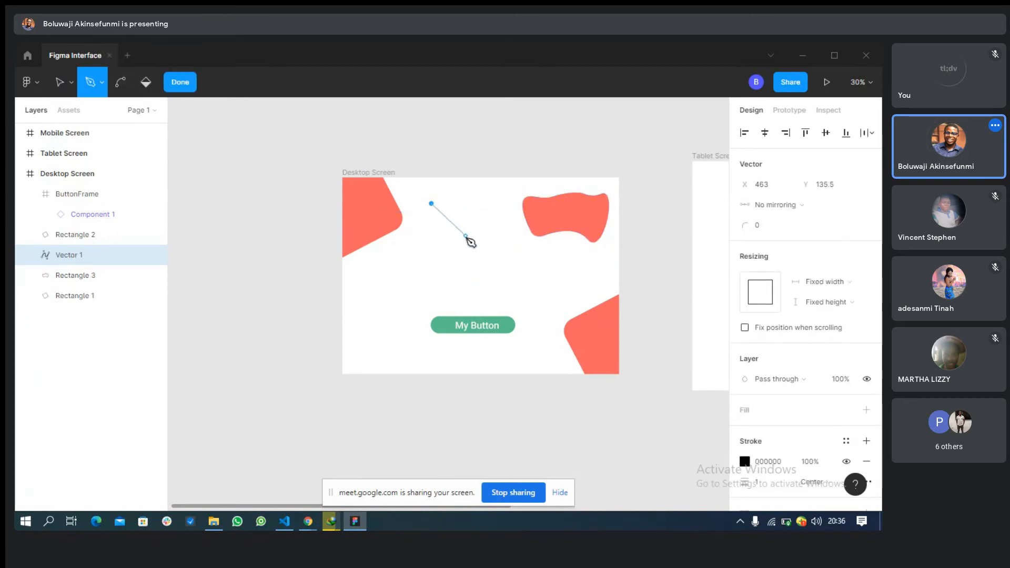
drag(438, 253, 460, 253)
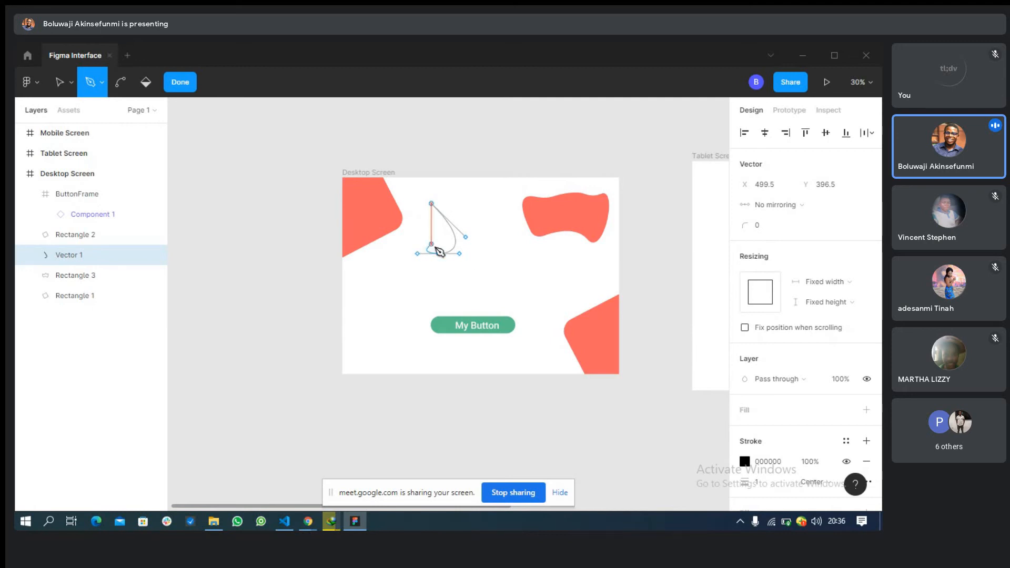
click(426, 234)
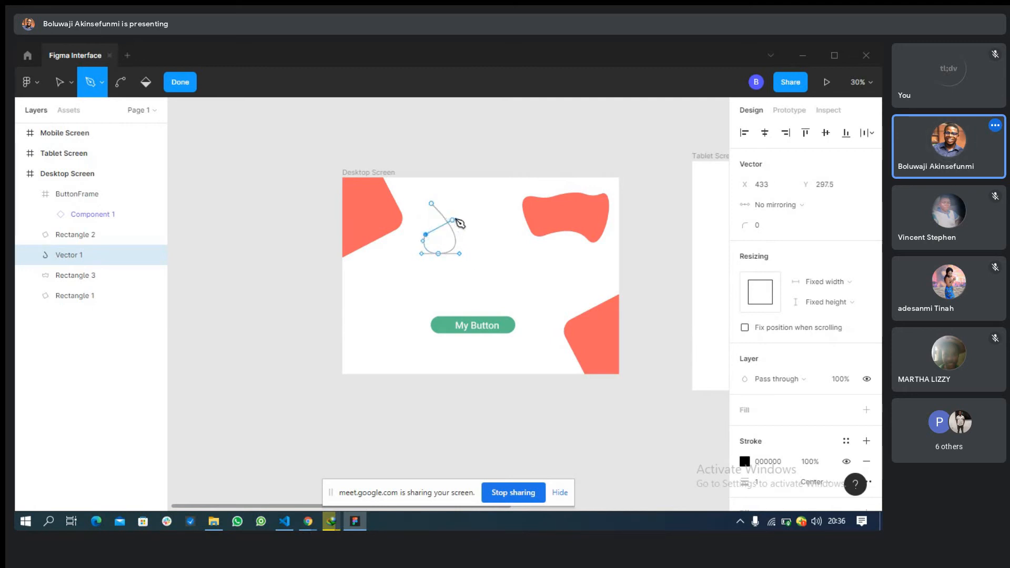
click(464, 210)
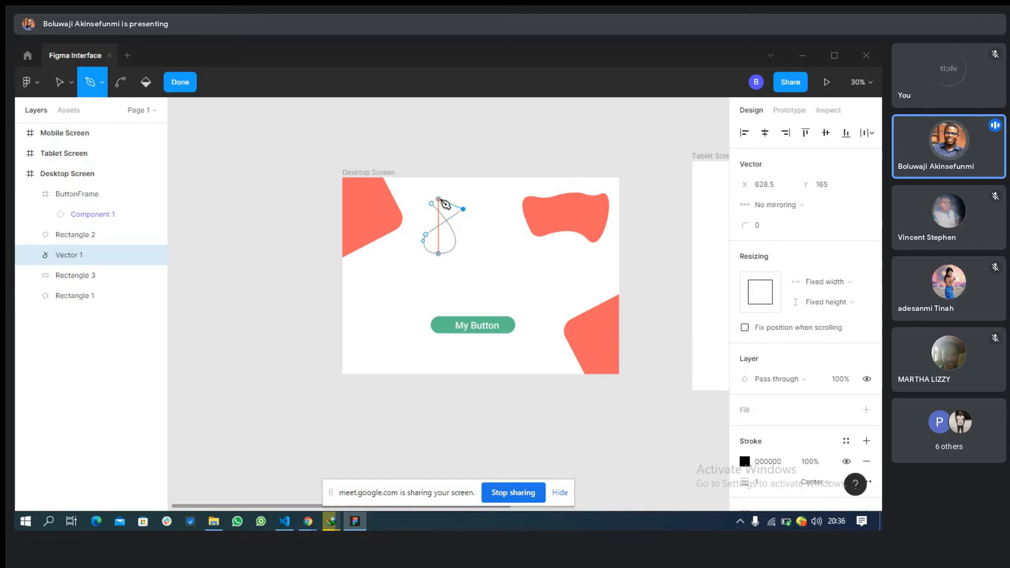
click(432, 203)
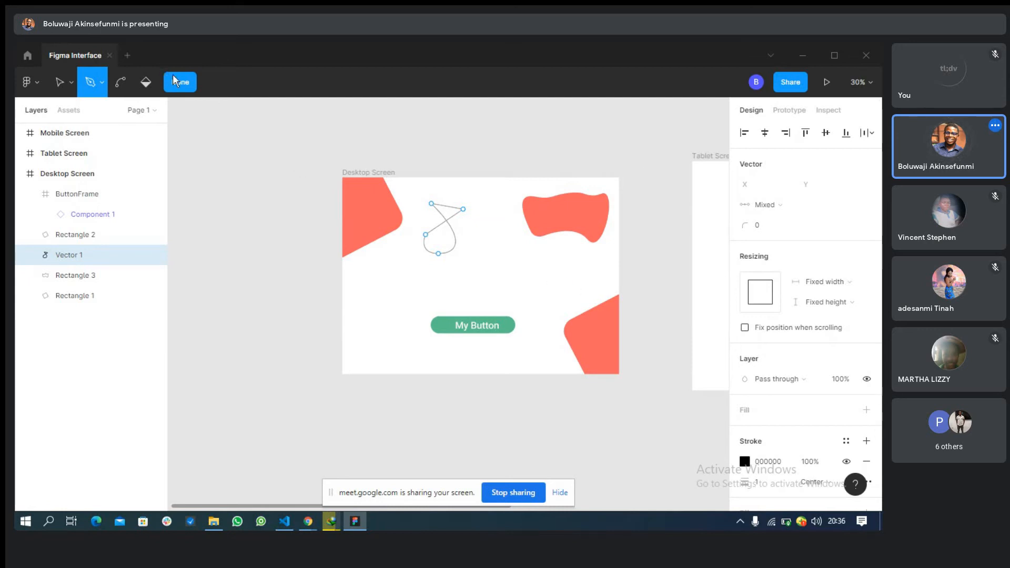
key(Escape)
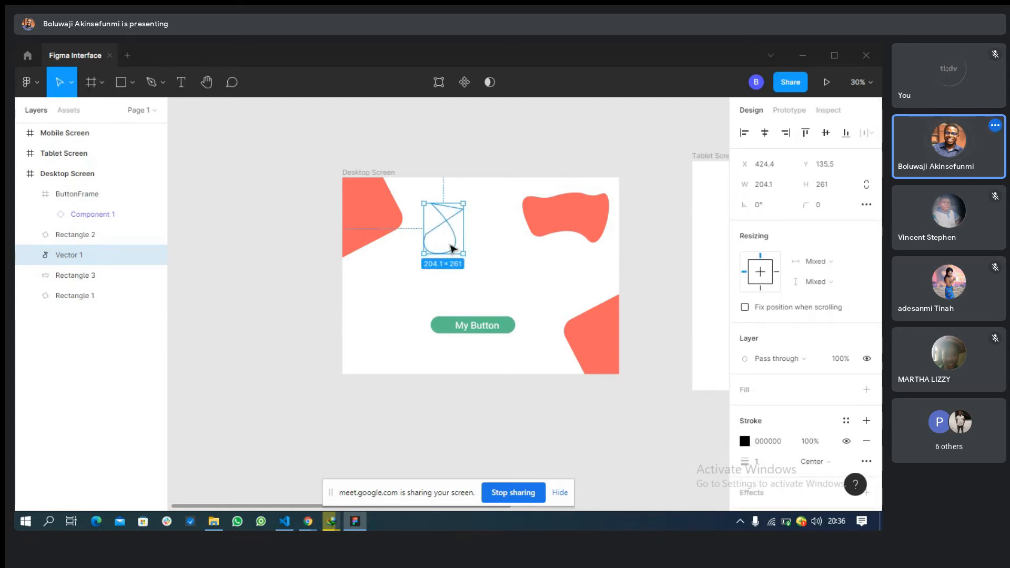
Rotate the pen-drawn shape to 90° and then 180°, and move it slightly down to X 628.1, Y 440
click(452, 249)
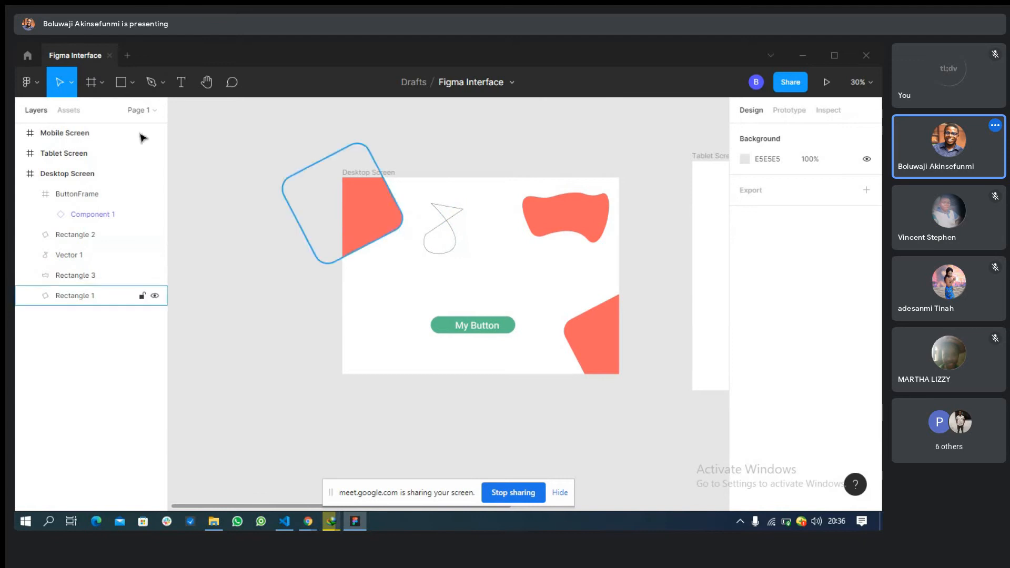
click(446, 253)
click(757, 212)
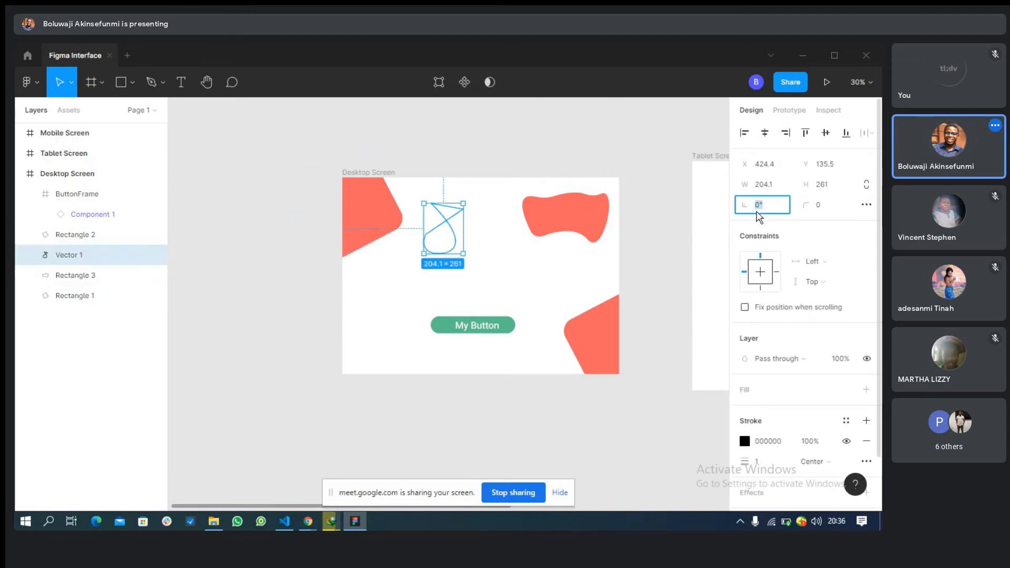
key(Return)
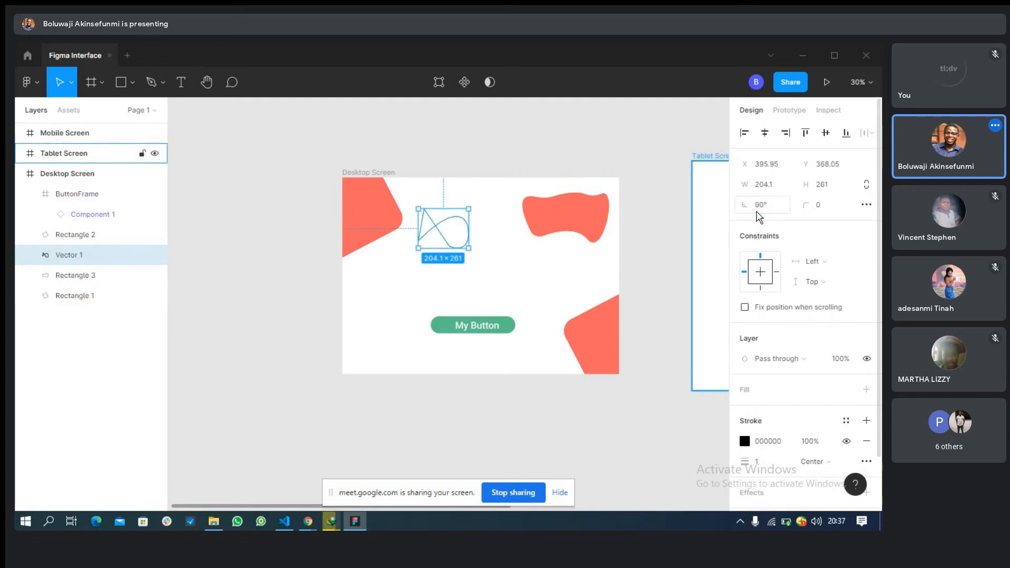
click(757, 212)
text(180)
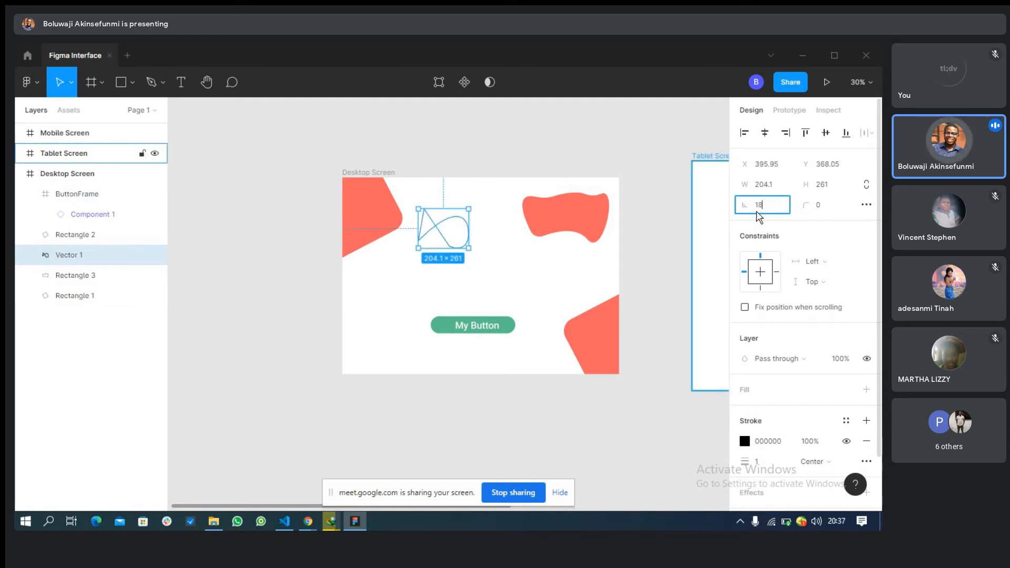
key(Return)
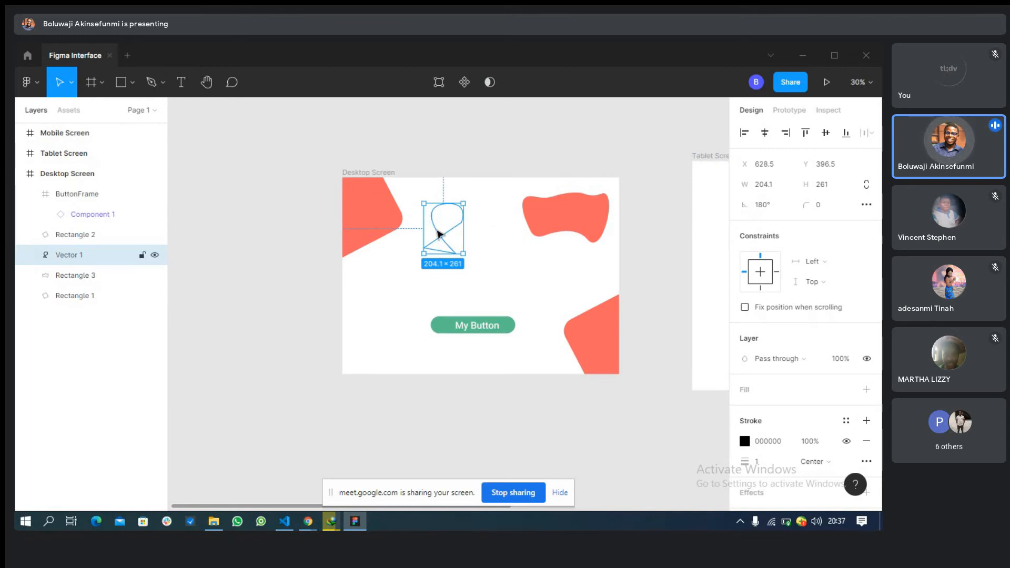
drag(439, 233, 439, 241)
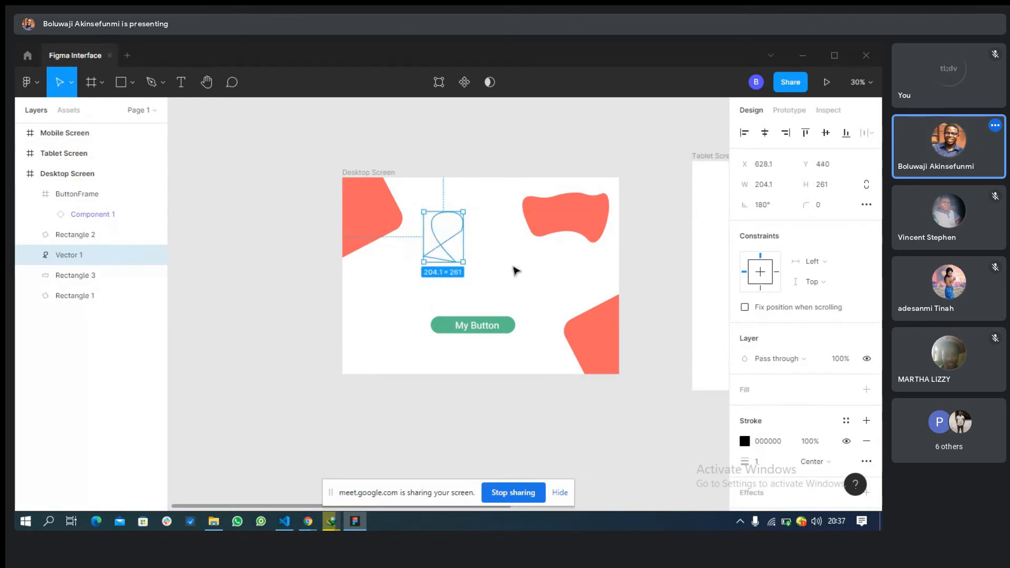
Try a C4C4C4 fill on the pen-drawn shape in vector editing, and undo the fill
click(439, 83)
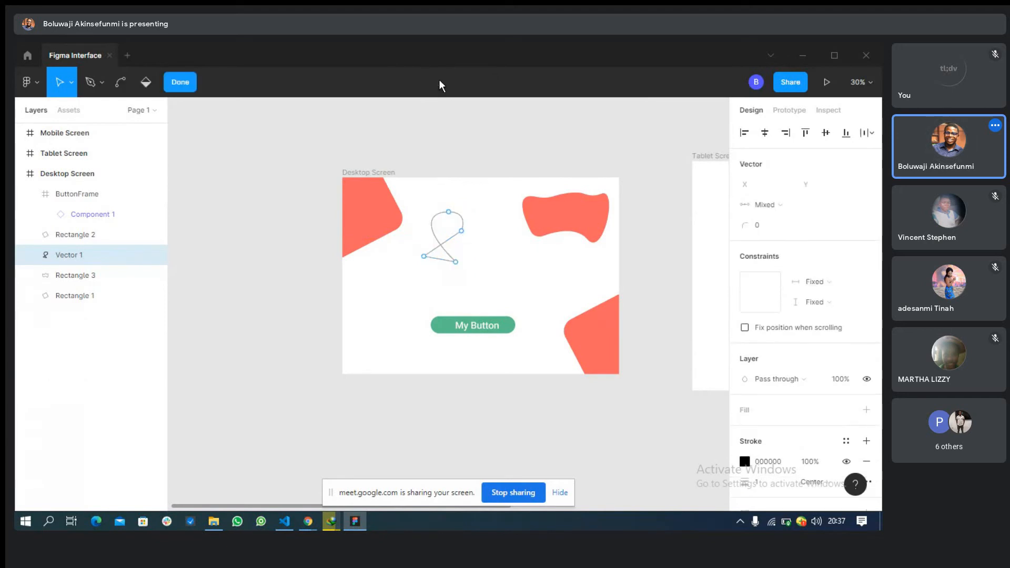
click(444, 243)
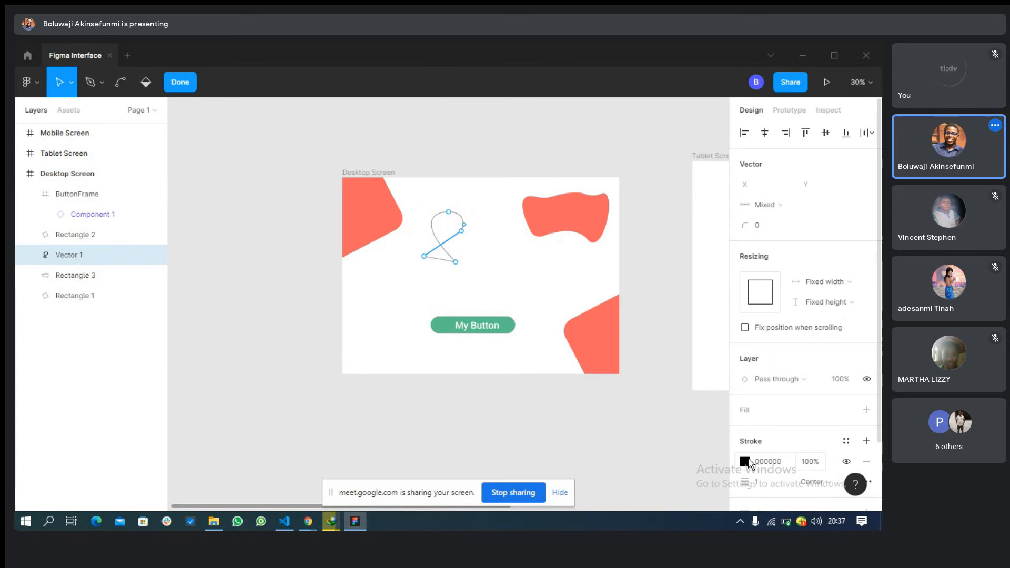
click(745, 462)
click(756, 422)
click(758, 423)
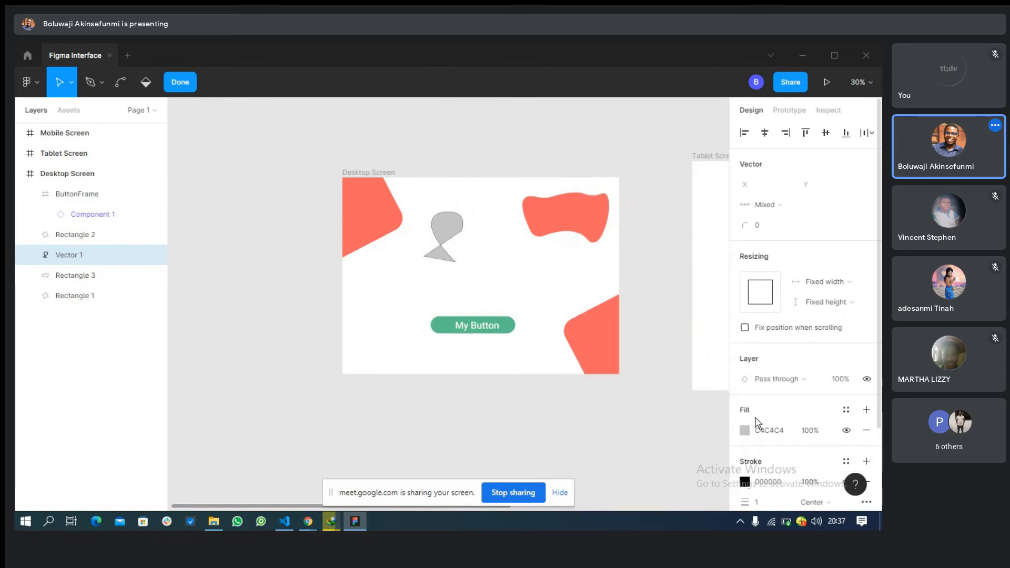
key(ctrl)
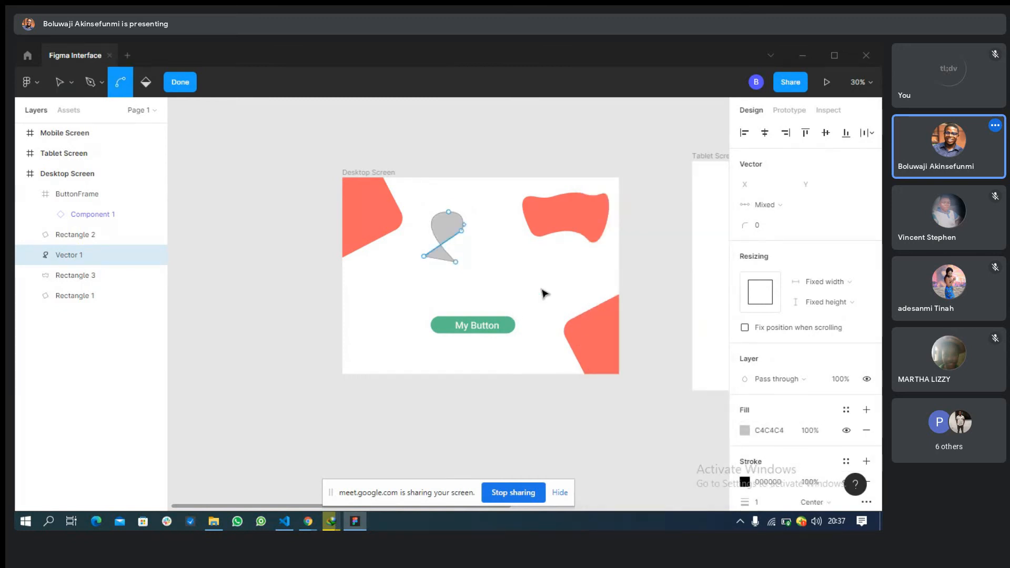
key(ctrl+z)
Add a point where the looped shape's lines cross, select the lower triangle's points, and apply a C4C4C4 fill
click(456, 261)
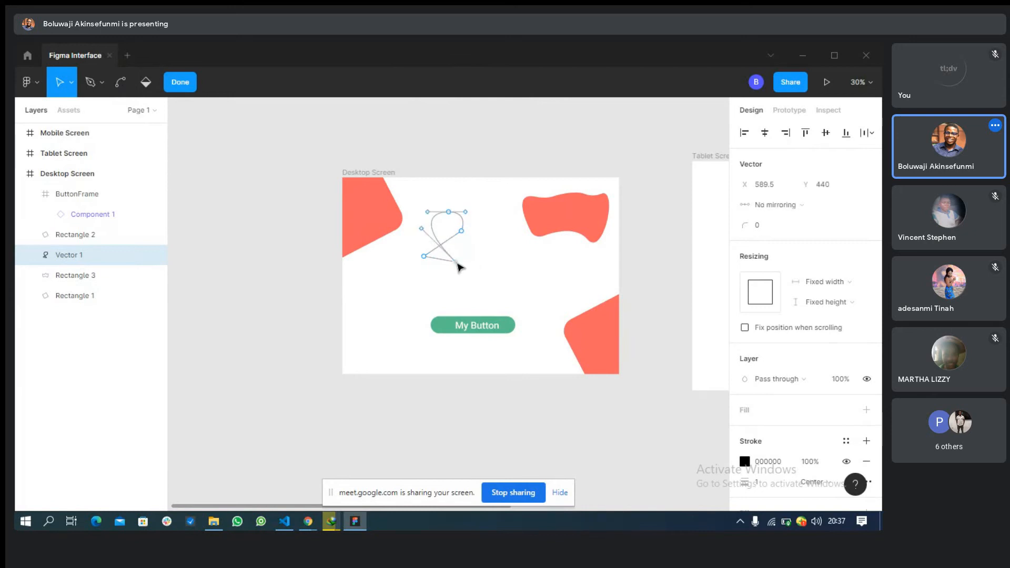
click(442, 246)
key(Escape)
double_click(443, 246)
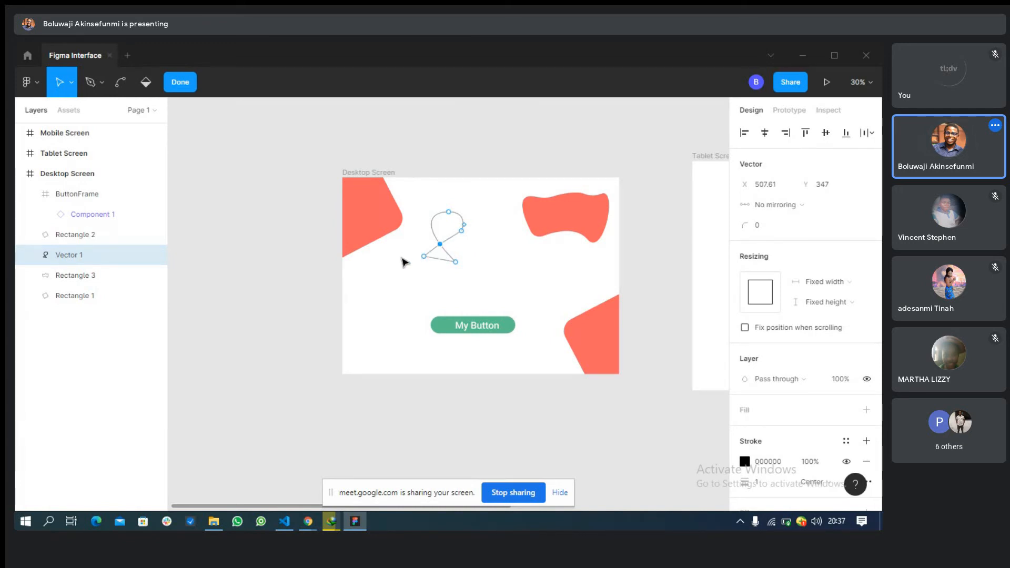
drag(408, 270, 487, 241)
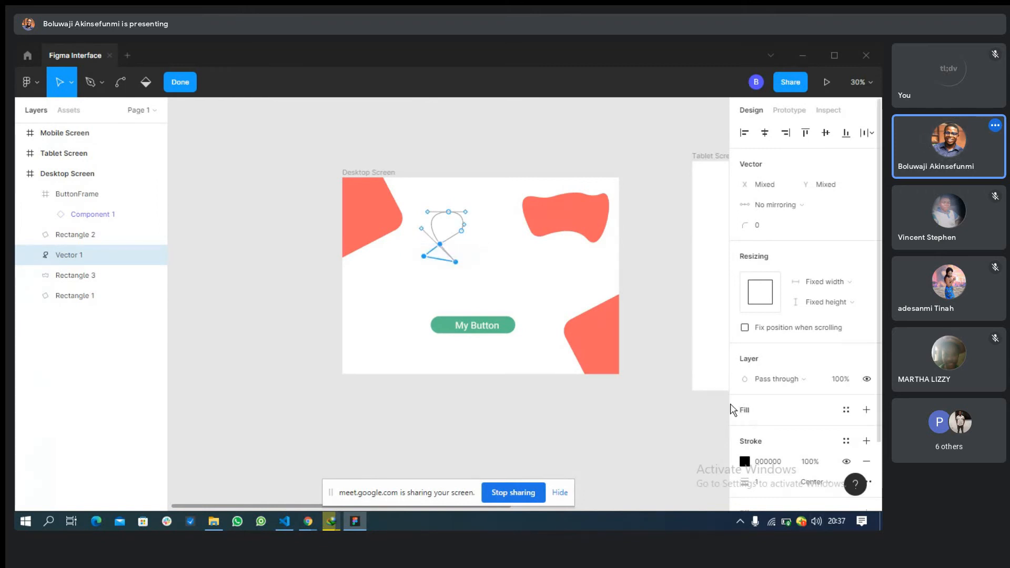
click(749, 414)
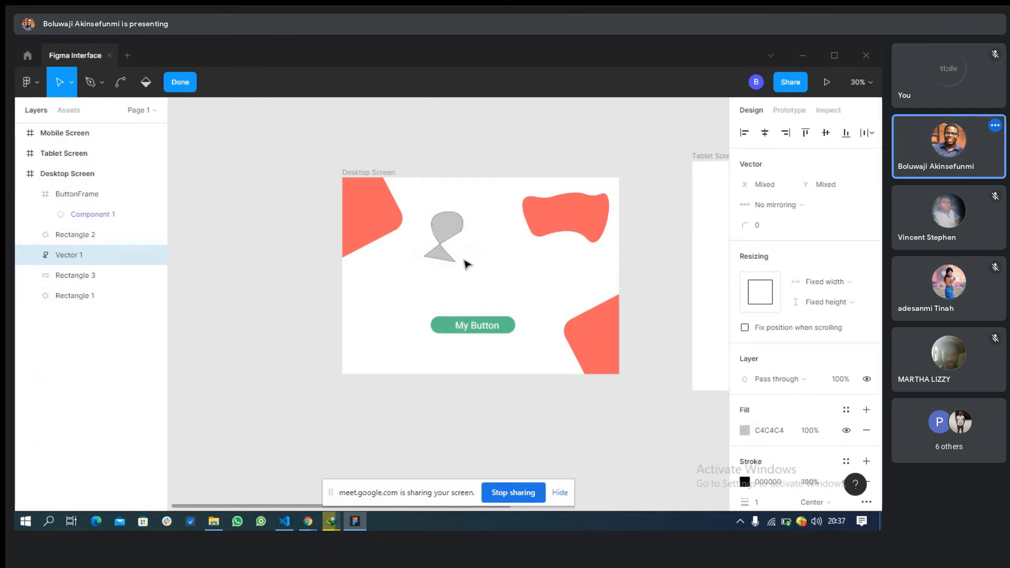
key(Escape)
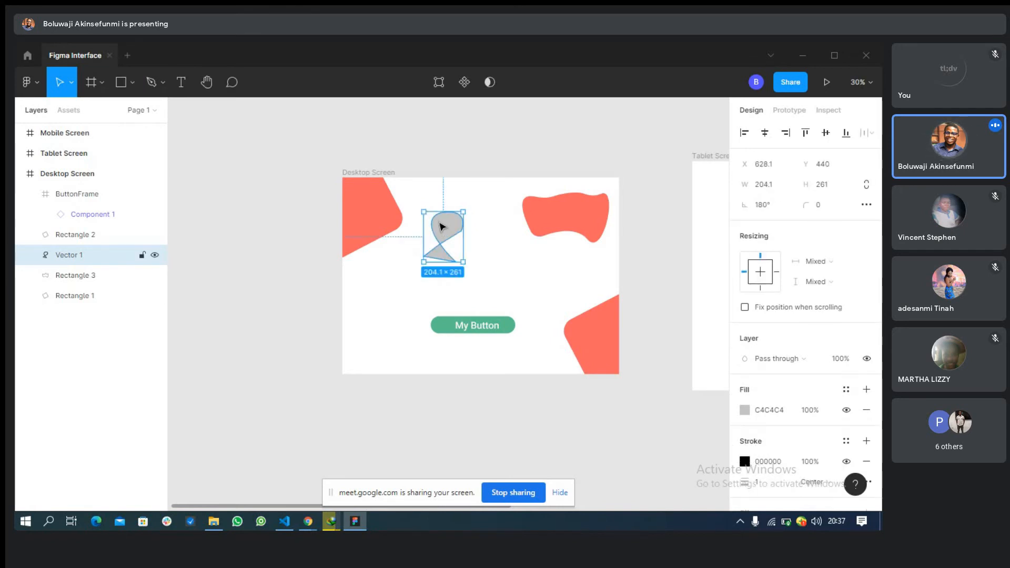
Move the point at the looped shape's crossing to X 553, Y 330.5 and remove the grey fill
double_click(442, 227)
click(438, 242)
mouse_move(435, 240)
mouse_down()
mouse_move(447, 254)
mouse_move(454, 246)
mouse_up()
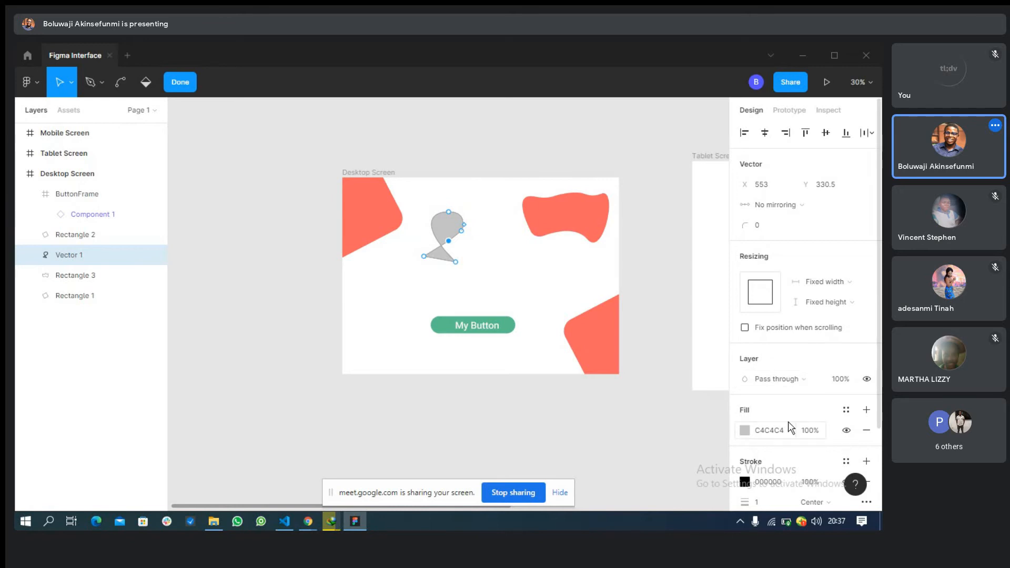
click(867, 432)
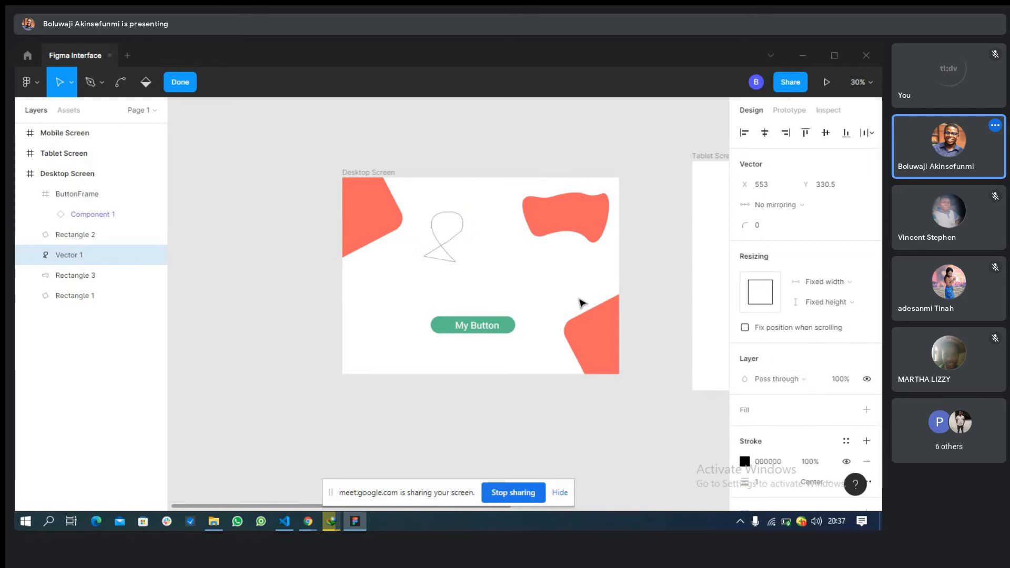
click(94, 82)
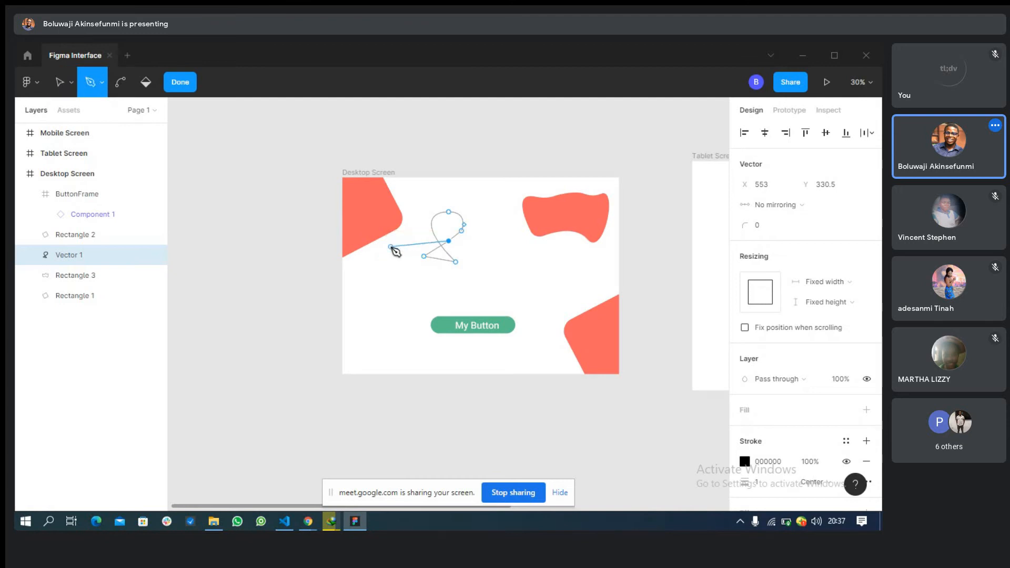
key(Escape)
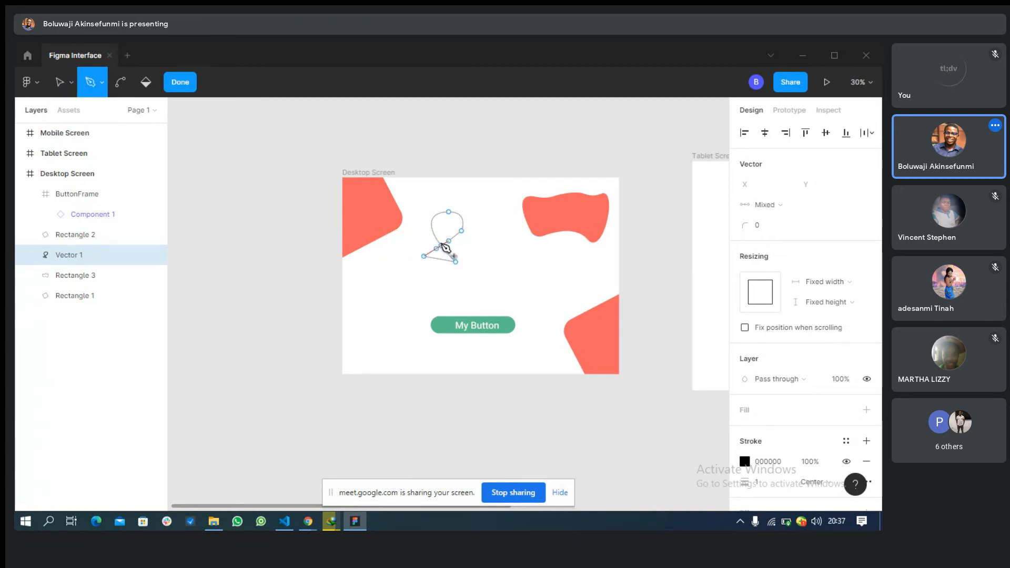
click(424, 257)
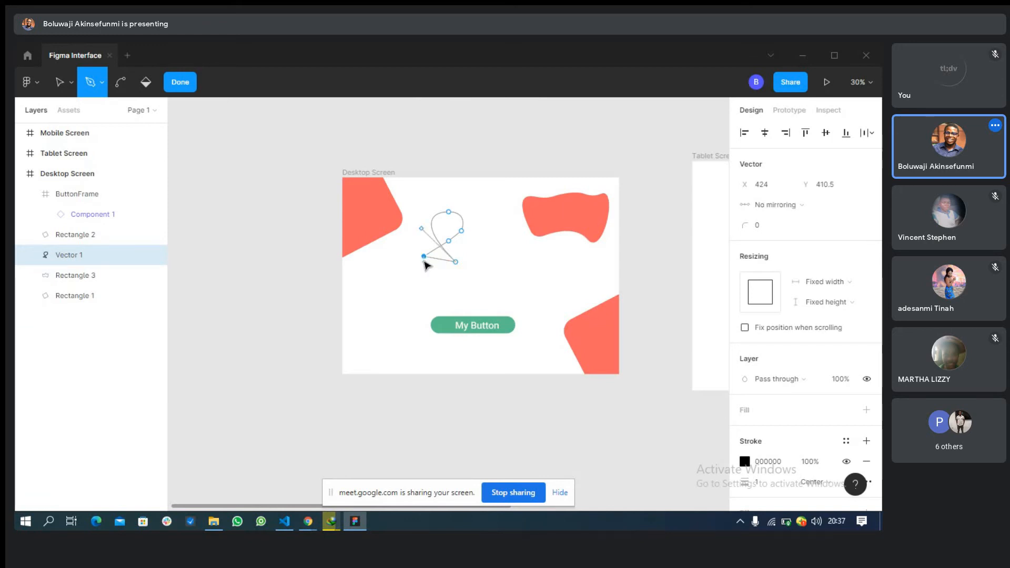
drag(425, 257, 424, 266)
key(ctrl)
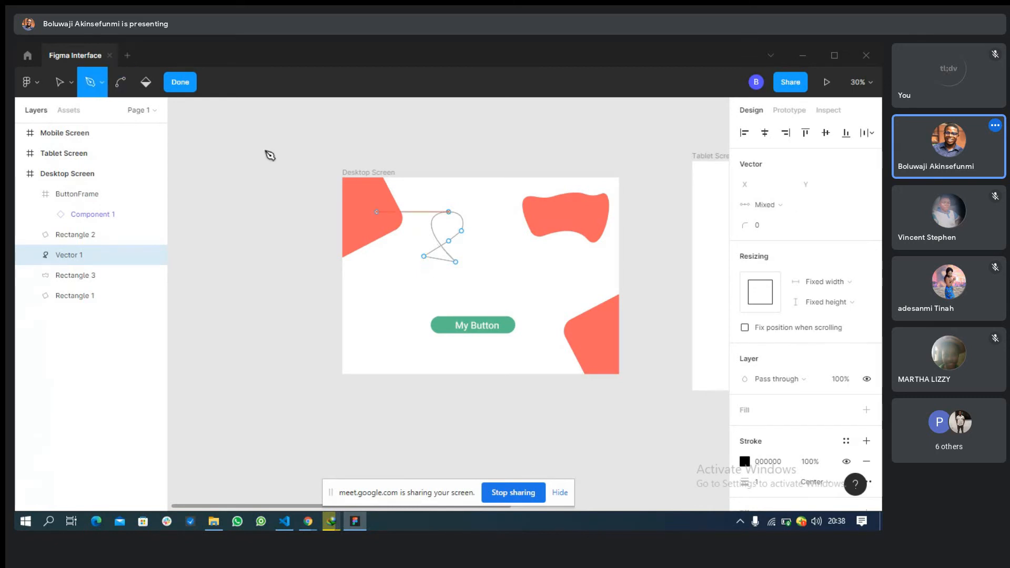
click(122, 88)
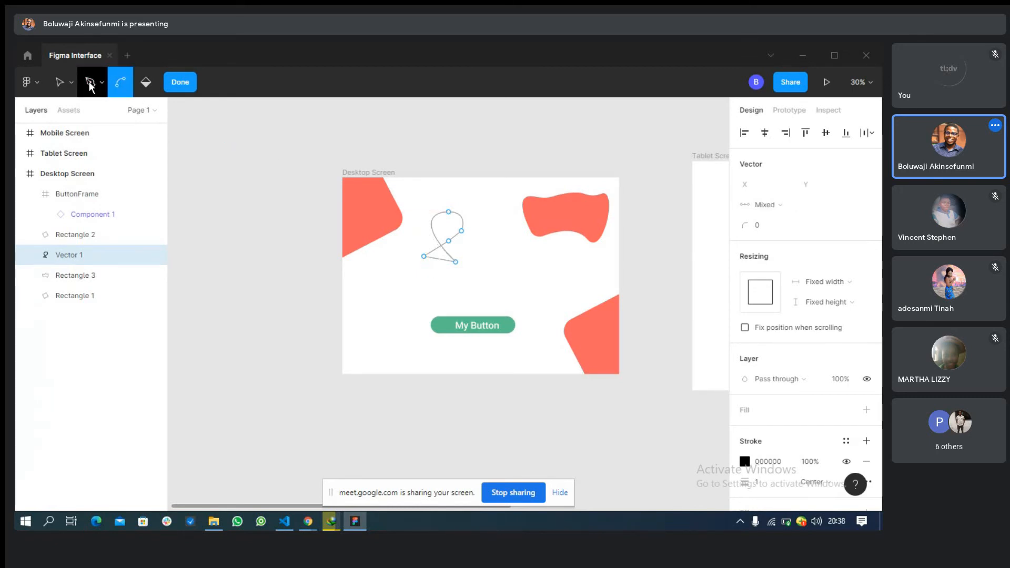
Reposition the looped shape's outer points into an hourglass outline with a level base, placing its upper-right point at X 645, Y 211.5
click(64, 86)
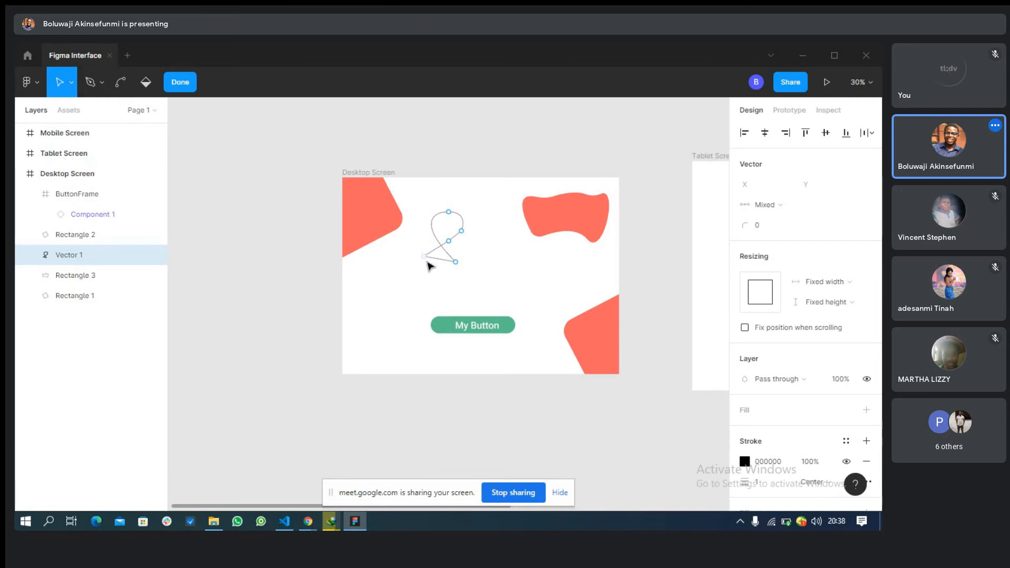
click(426, 262)
click(442, 252)
drag(443, 246, 455, 267)
mouse_move(462, 230)
mouse_down()
mouse_move(461, 213)
mouse_move(468, 220)
mouse_up()
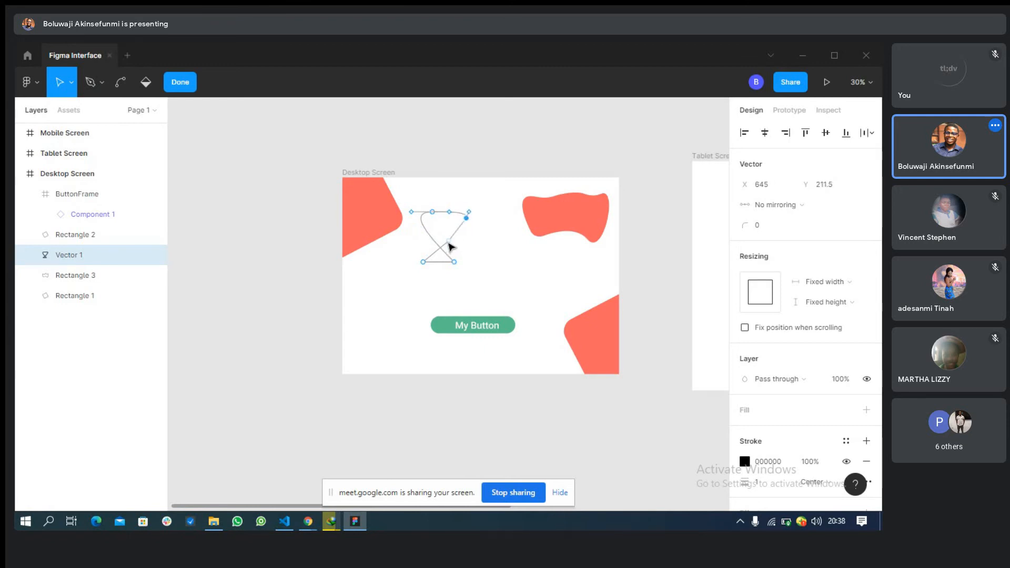
key(Escape)
Give the hourglass's middle point mirrored handles with the Bend tool, its lower handle at X 489.5, Y 396.5, and activate the Paint bucket
double_click(450, 245)
click(122, 84)
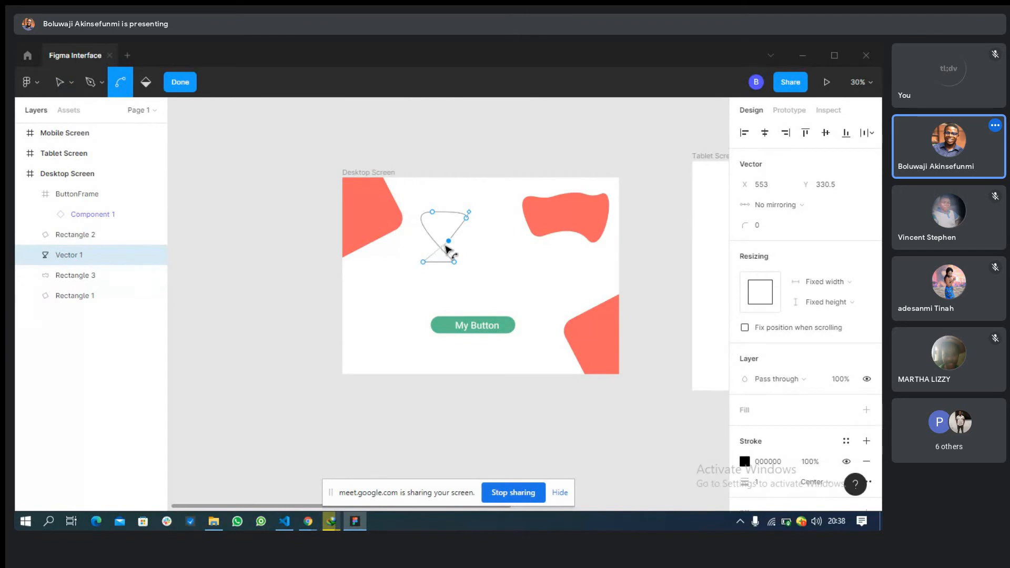
click(448, 242)
drag(449, 242, 428, 246)
click(147, 82)
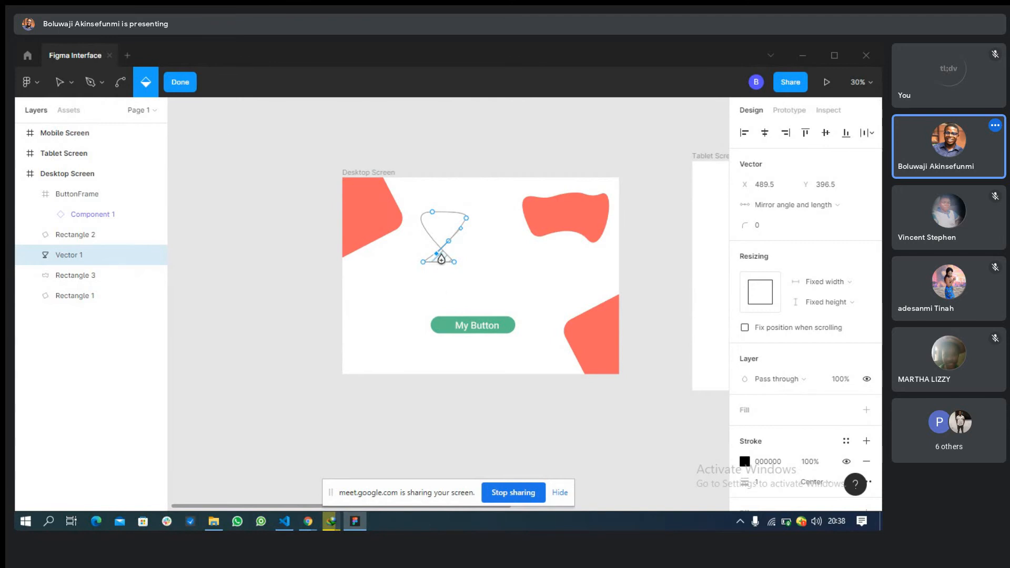
Fill the hourglass's lower triangle with C4C4C4 and its upper region with dark red 7E2626 using the Paint bucket
click(442, 260)
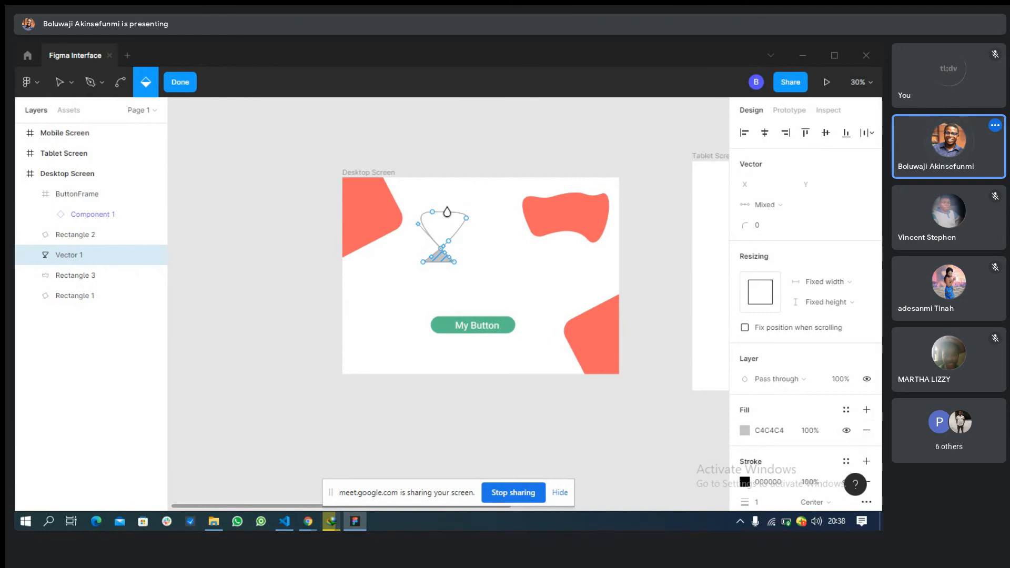
click(444, 231)
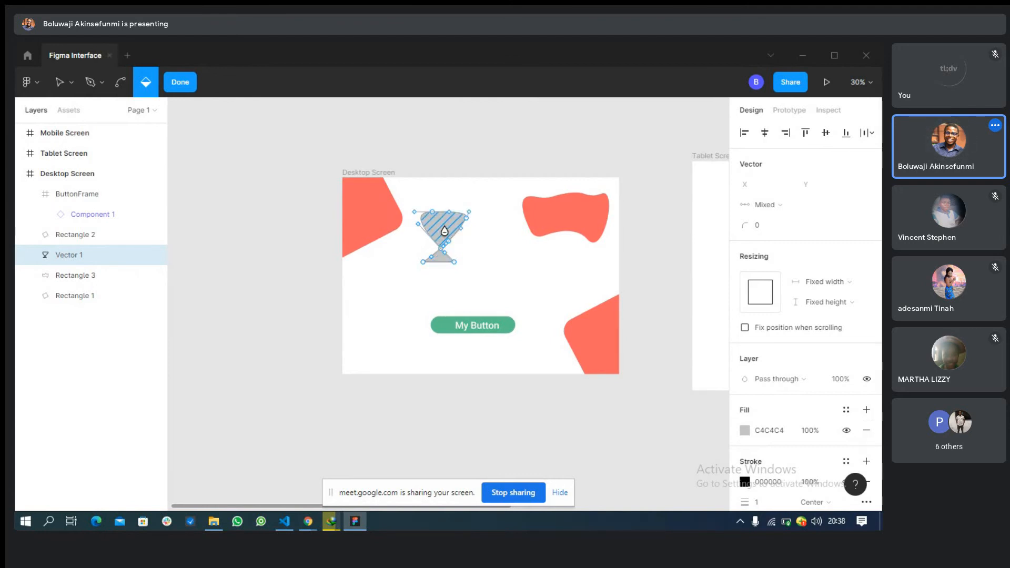
click(745, 432)
click(684, 273)
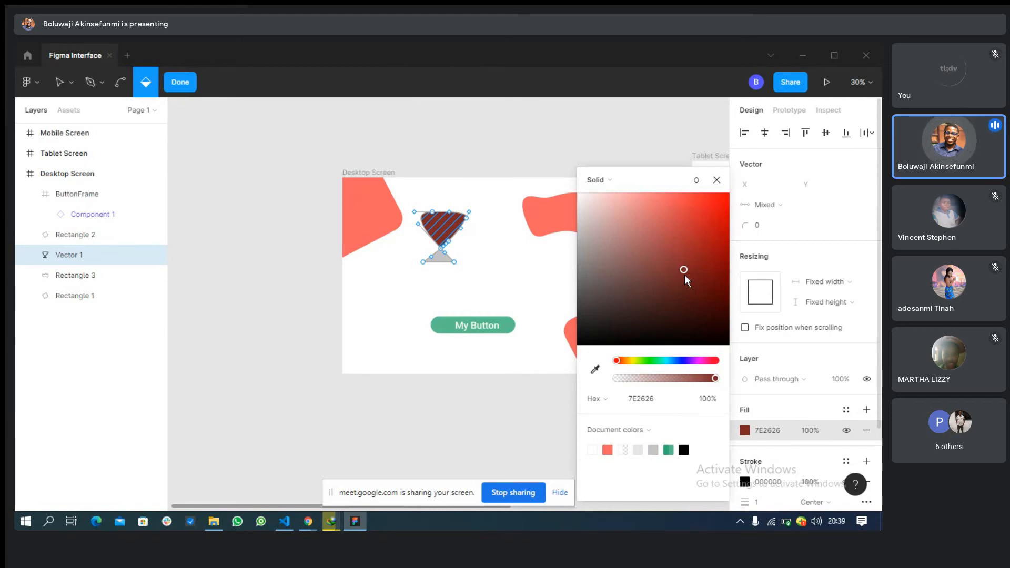
click(717, 180)
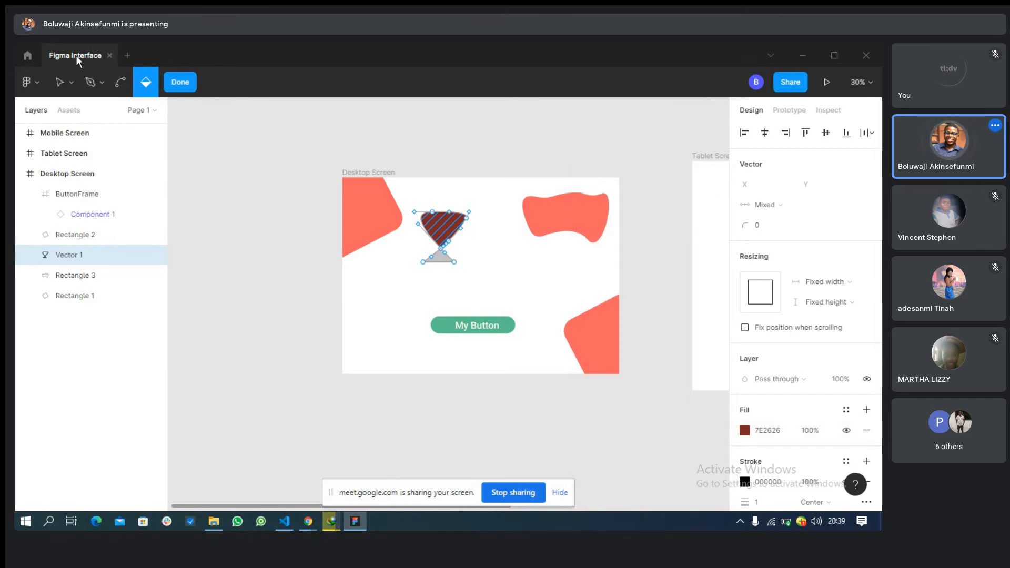
Undo the upper region's shift, finish vector editing, and enlarge the whole hourglass to about 408 × 380
click(58, 83)
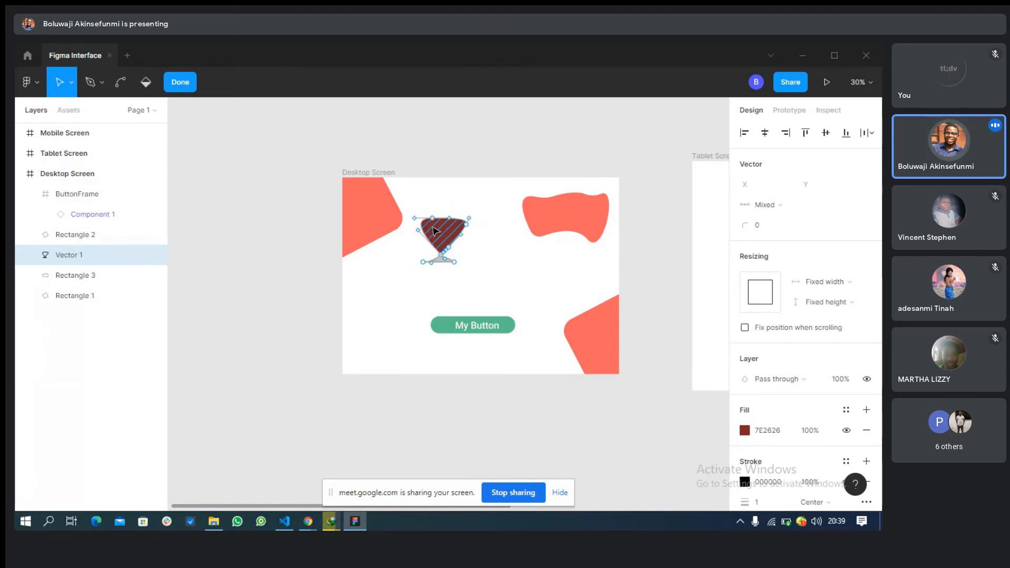
key(ctrl)
click(184, 82)
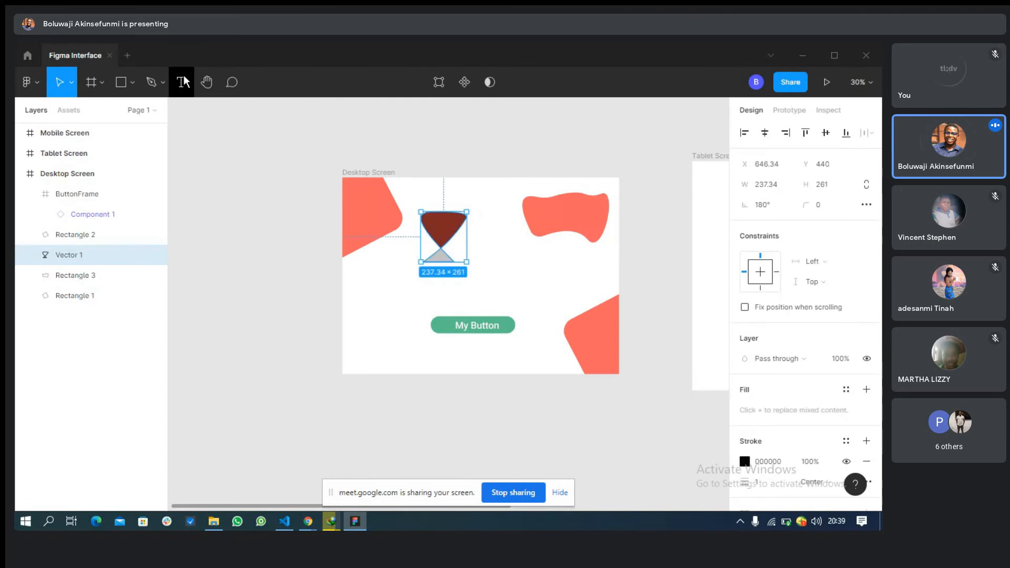
drag(465, 262, 500, 284)
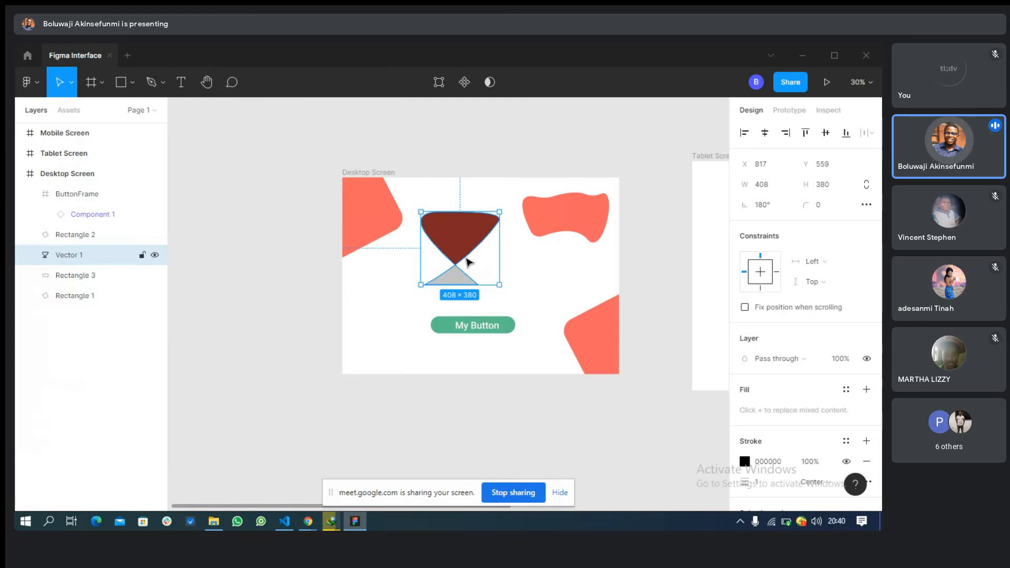
Hide the screen-sharing notice and switch to the Google Meet call in Chrome
key(alt+Tab)
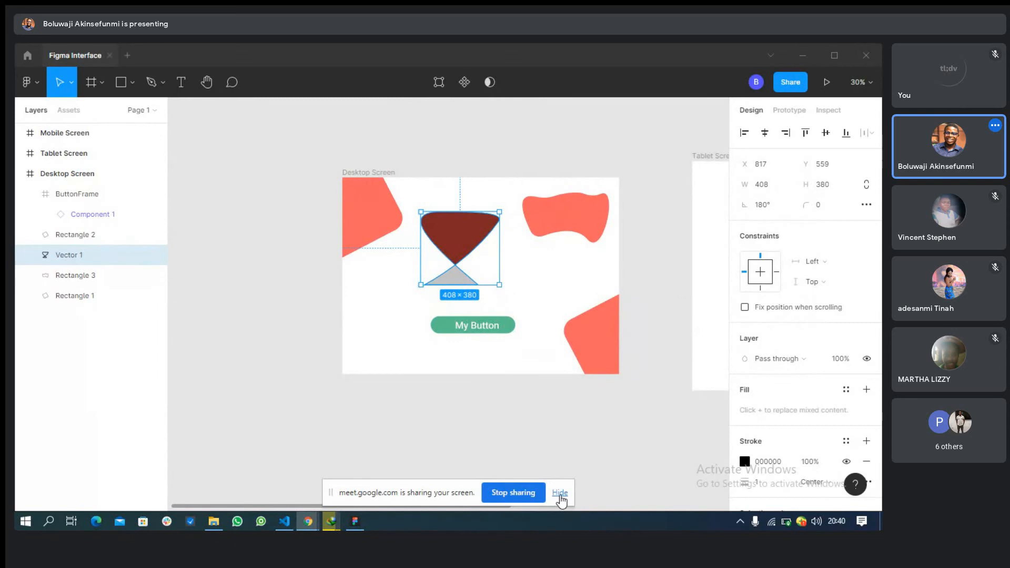
click(560, 494)
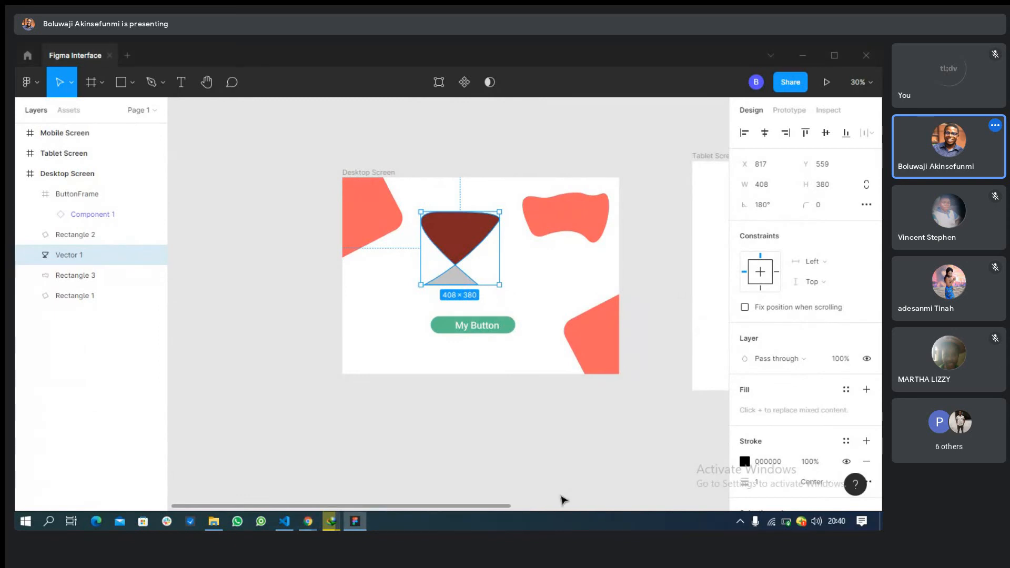
key(alt+Tab)
key(alt+Tab)
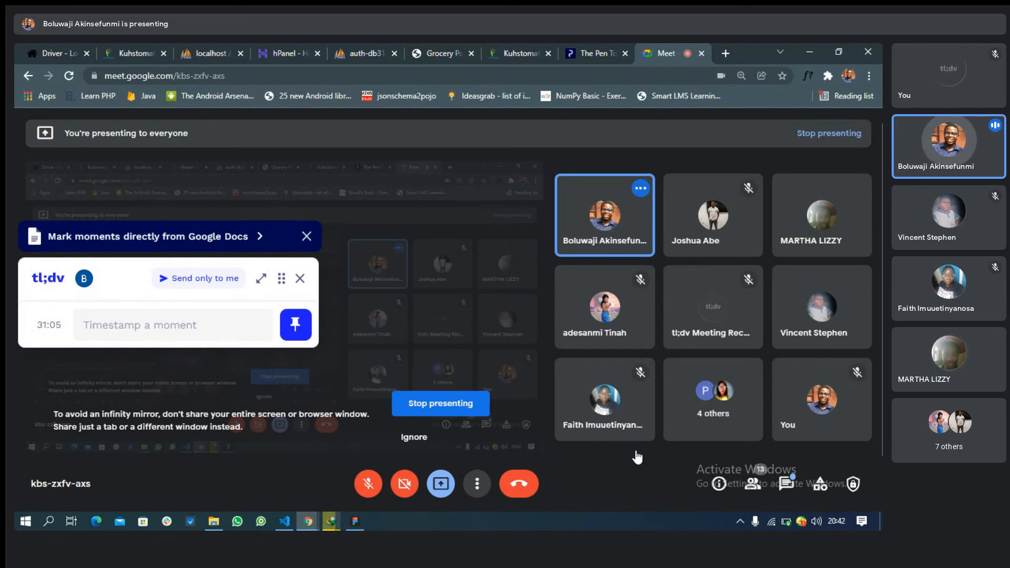
Compare the Figma Interface file opened in Chrome with the same file in the Figma desktop app
key(alt+Tab)
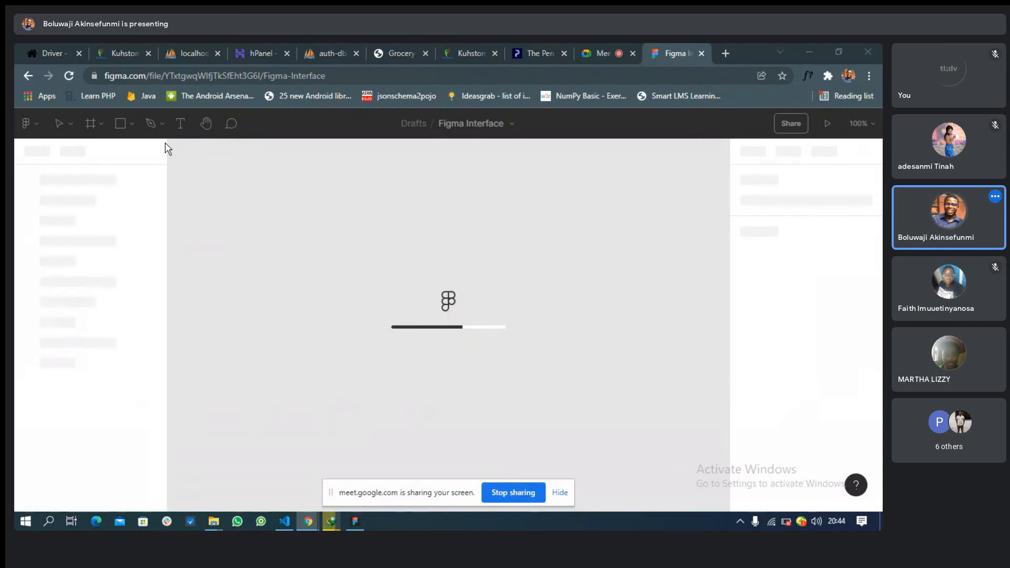
key(alt+Tab)
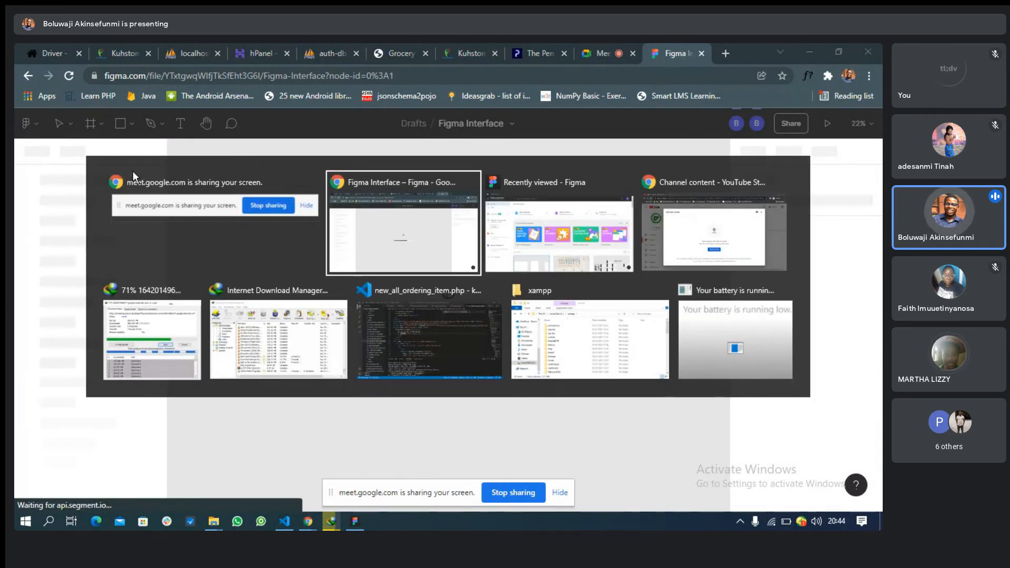
click(54, 55)
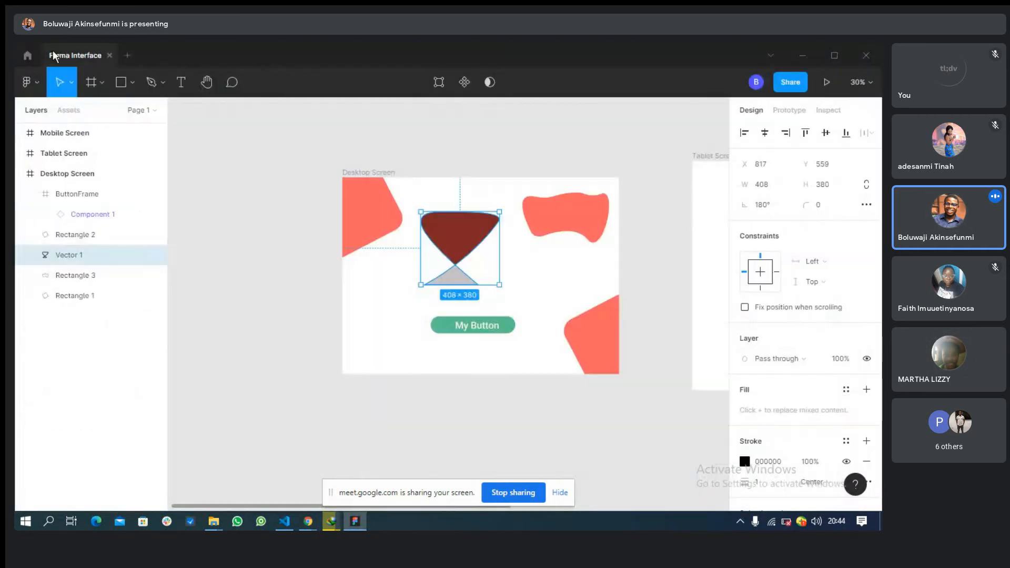
key(alt+Tab)
key(alt+Tab)
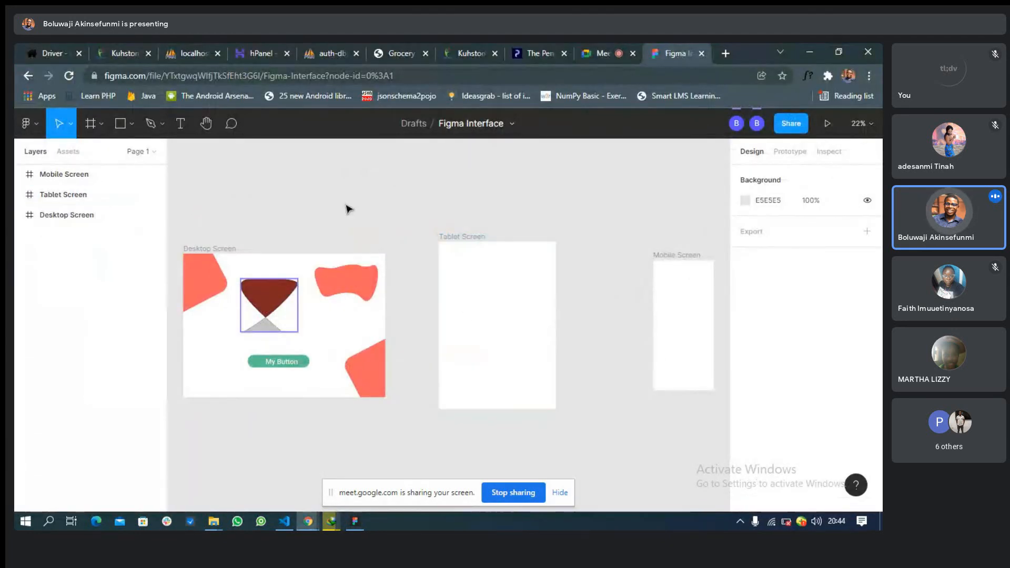
scroll(349, 209, down, 1)
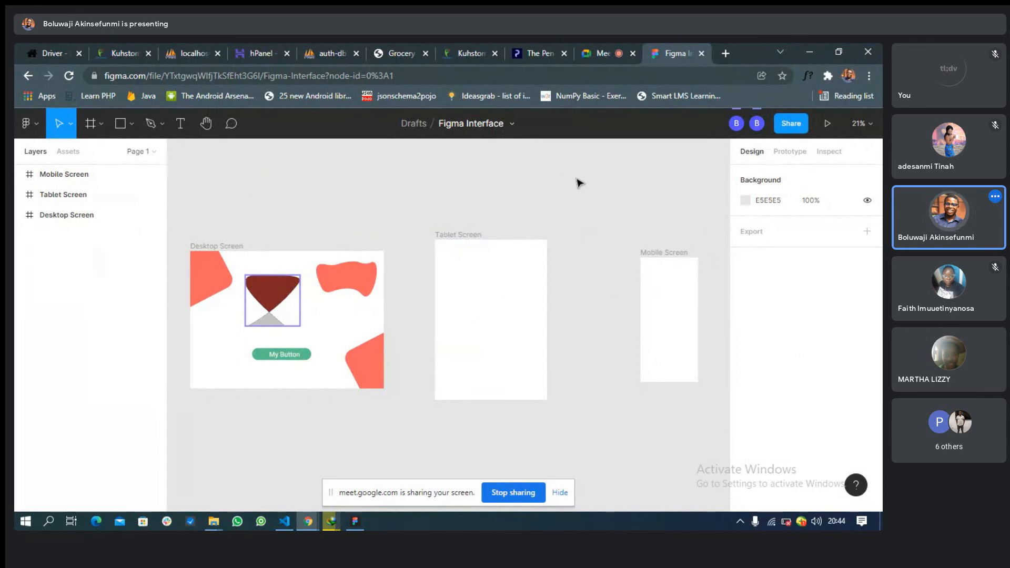
key(alt+Tab)
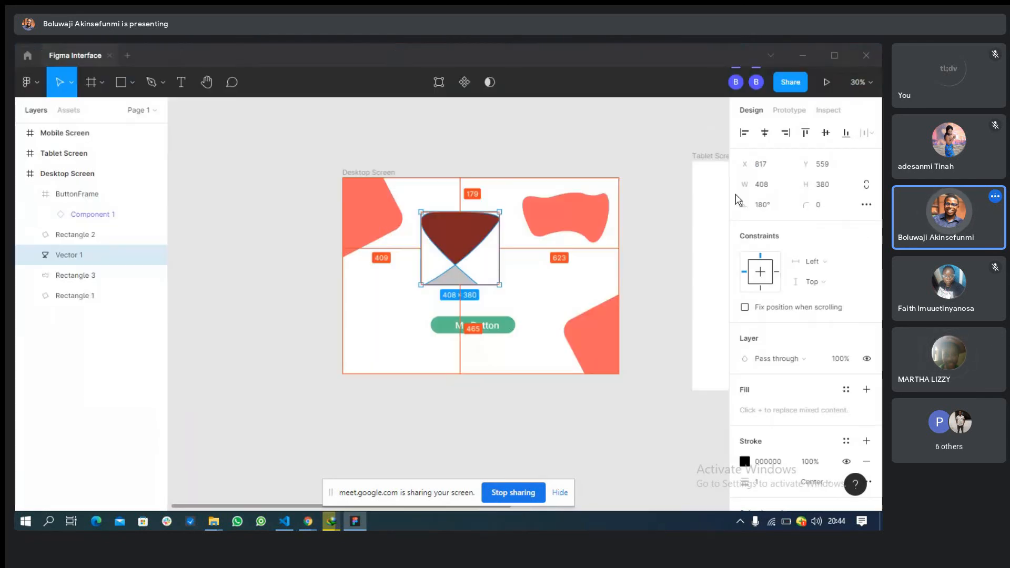